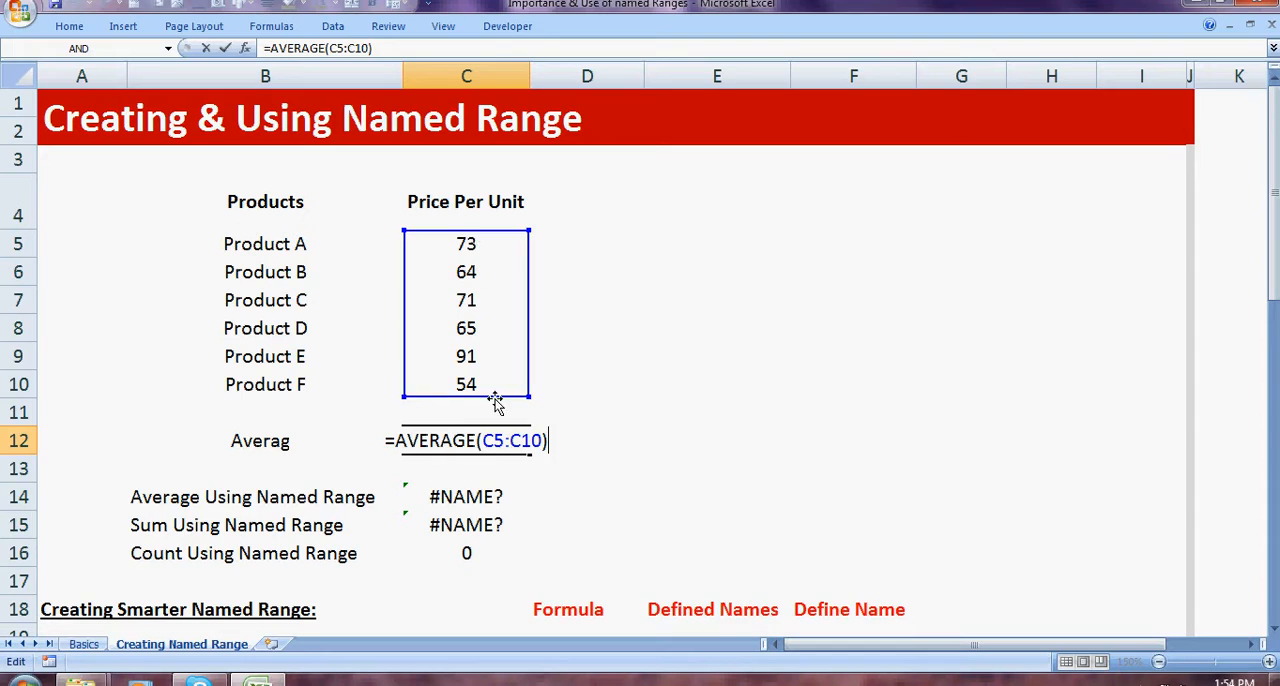
# Step: Inspect which cells the Average formula in C12 refers to, leaving the formula as it is
pyautogui.click(637, 380)
pyautogui.click(475, 440)
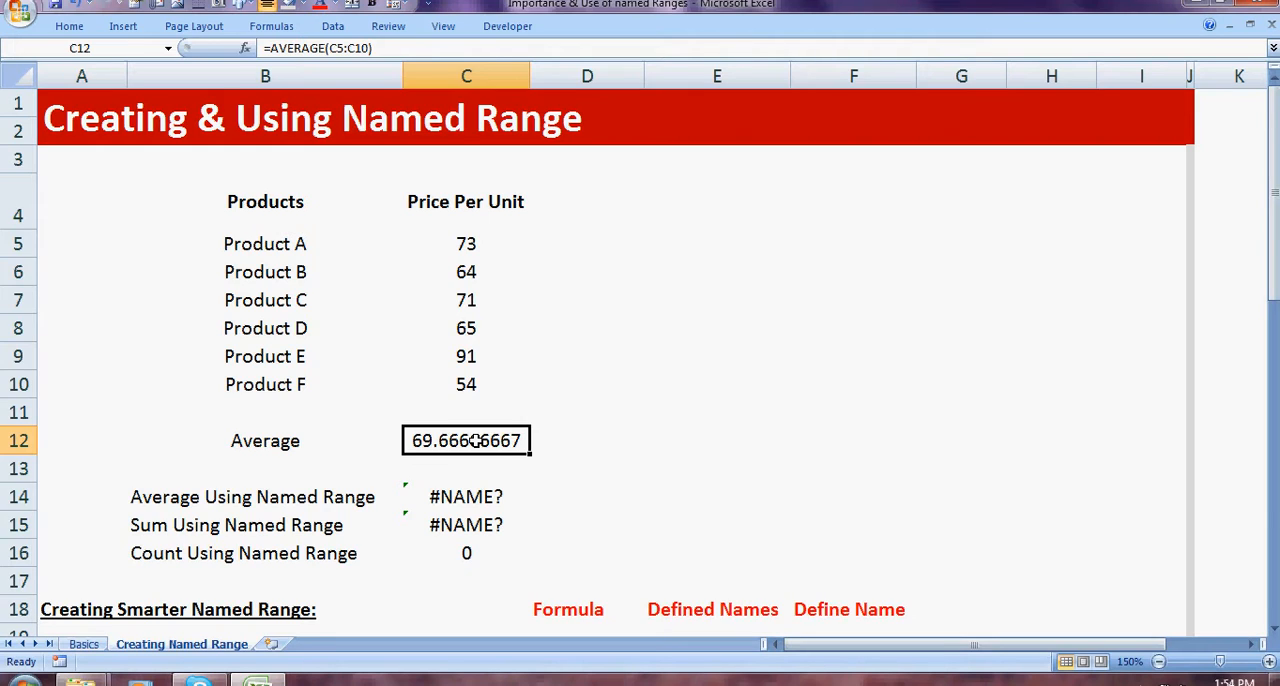
pyautogui.doubleClick(475, 440)
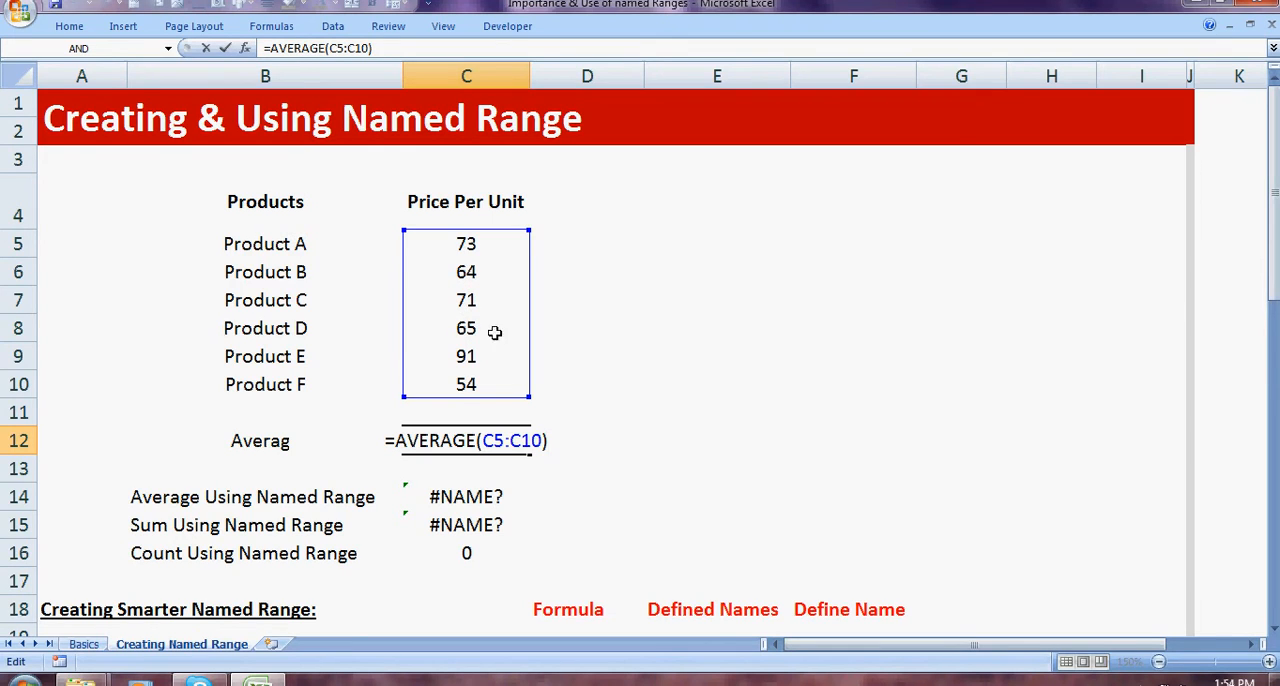
pyautogui.click(686, 372)
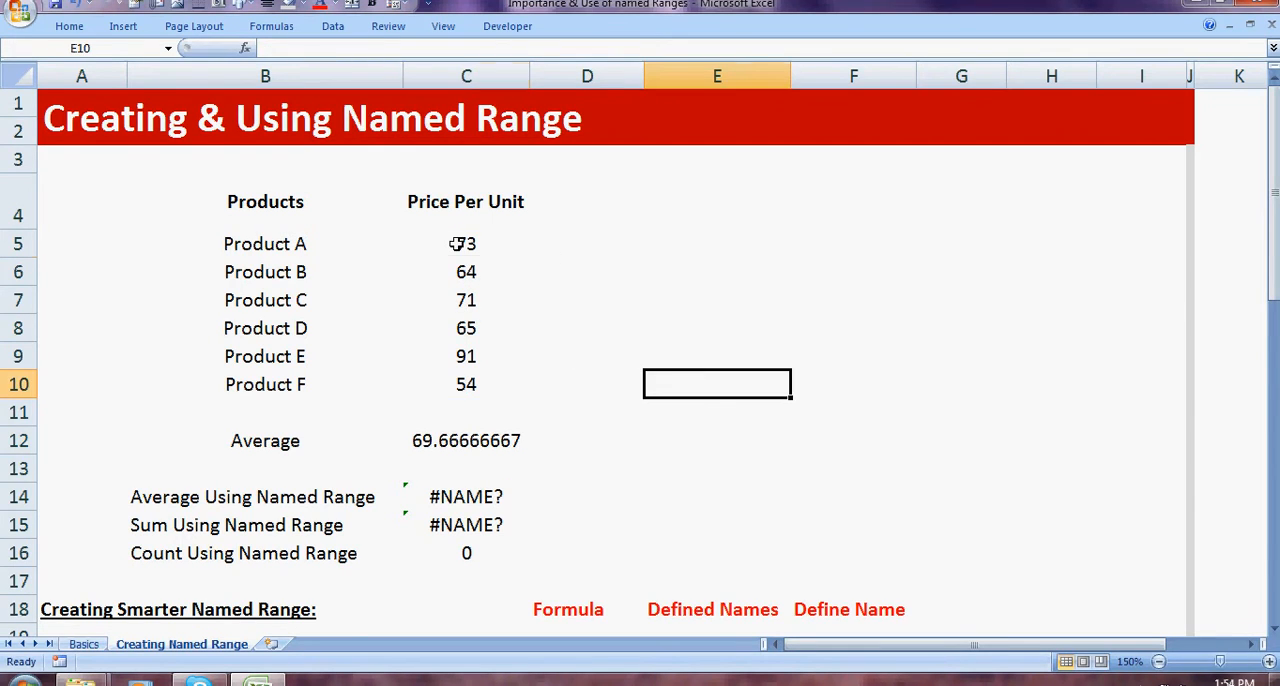
# Step: Name the Price Per Unit range C5:C10 "Prices"
pyautogui.moveTo(457, 243); pyautogui.dragTo(462, 382)
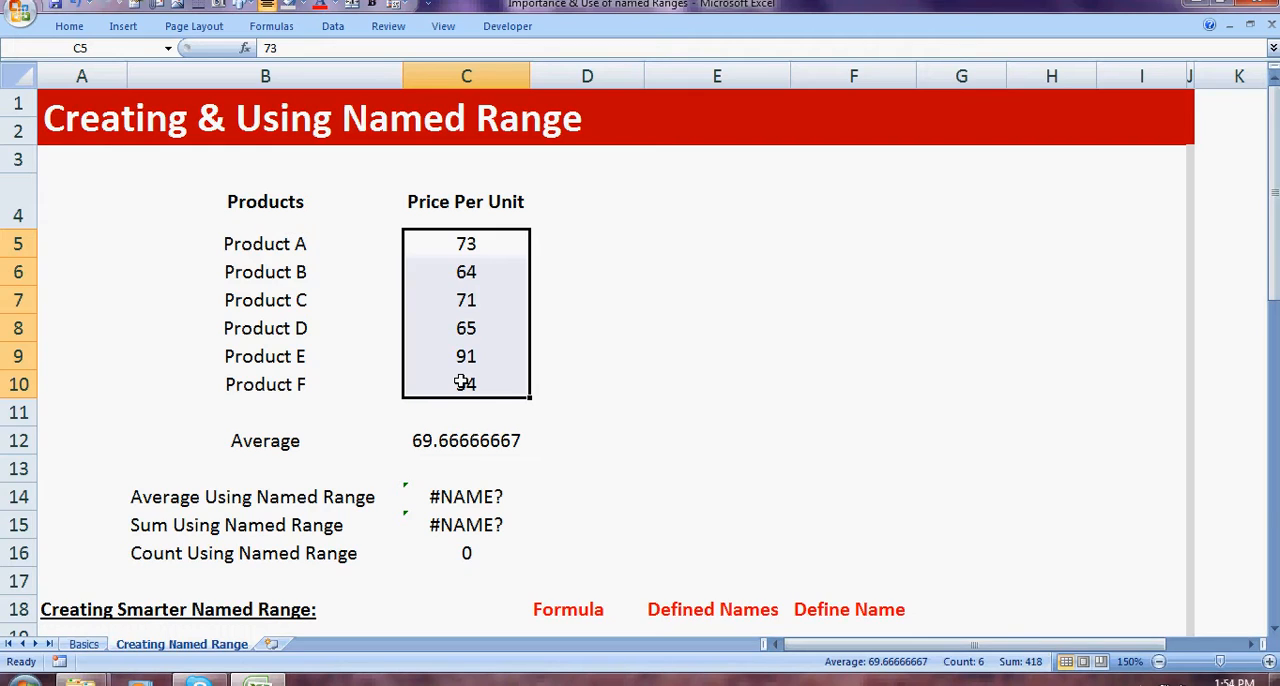
pyautogui.click(101, 49)
pyautogui.write('Prices')
pyautogui.press('Return')
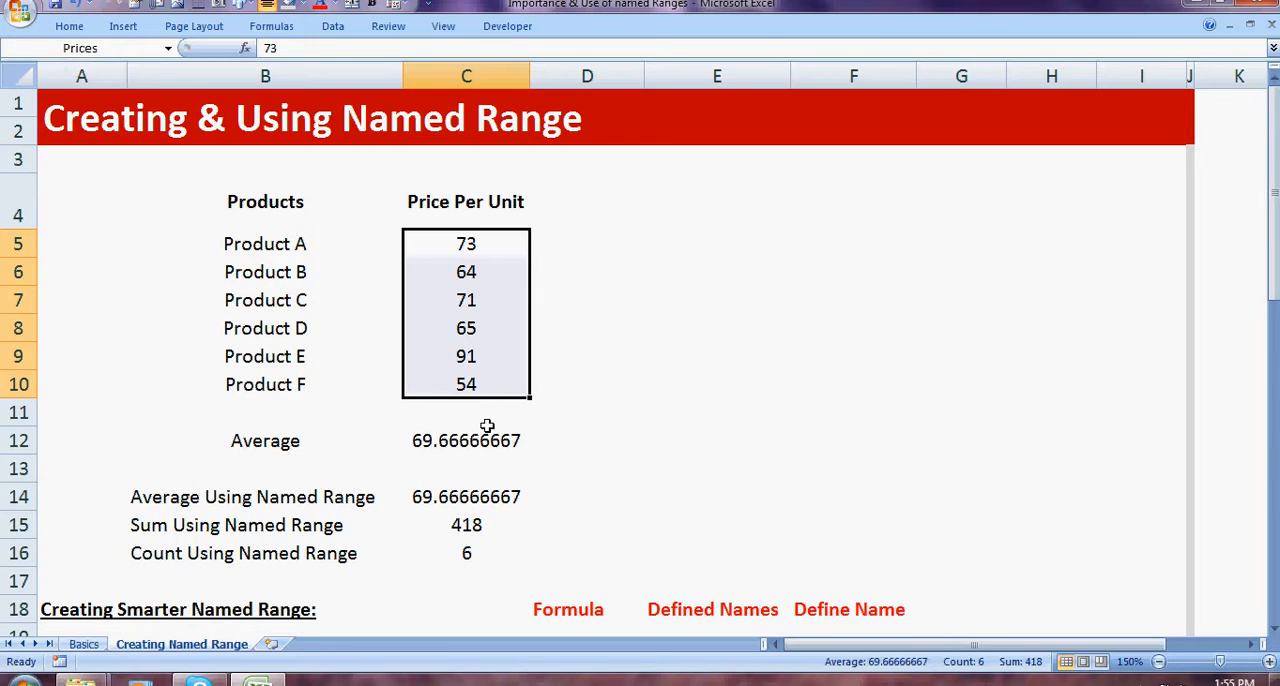
# Step: Enter the formula =AVERAGE(Prices) in D14, beside the Average Using Named Range result
pyautogui.click(482, 444)
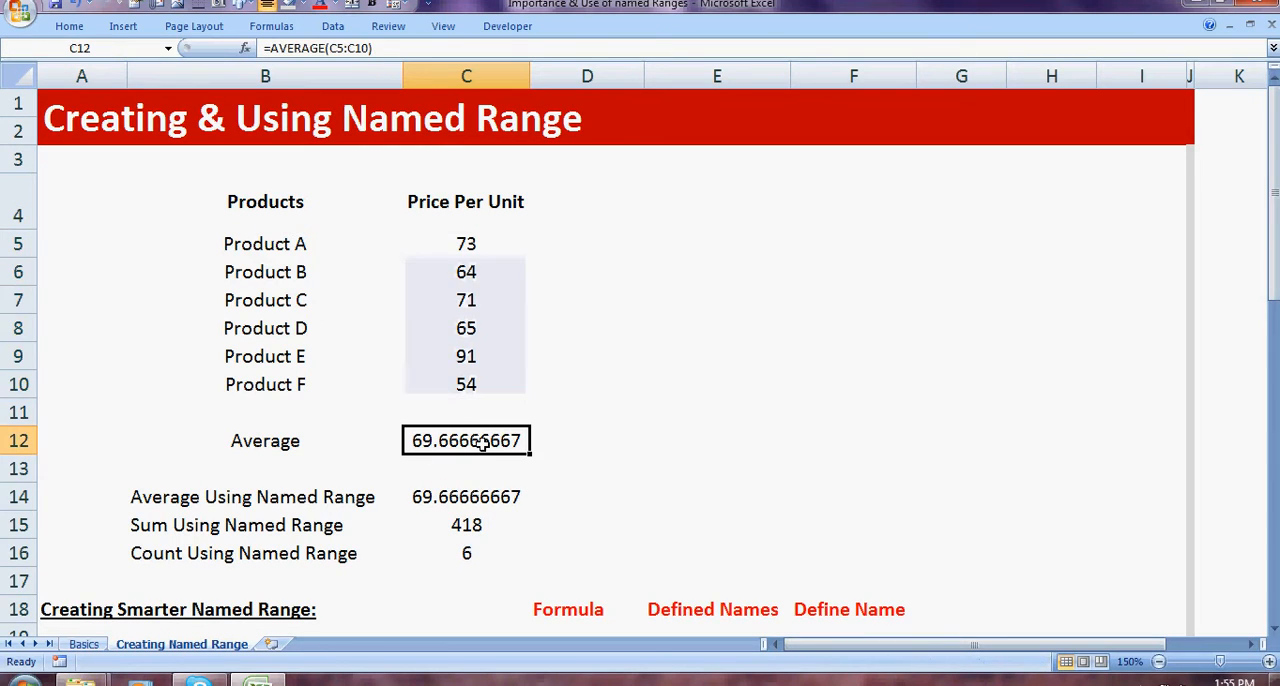
pyautogui.click(176, 496)
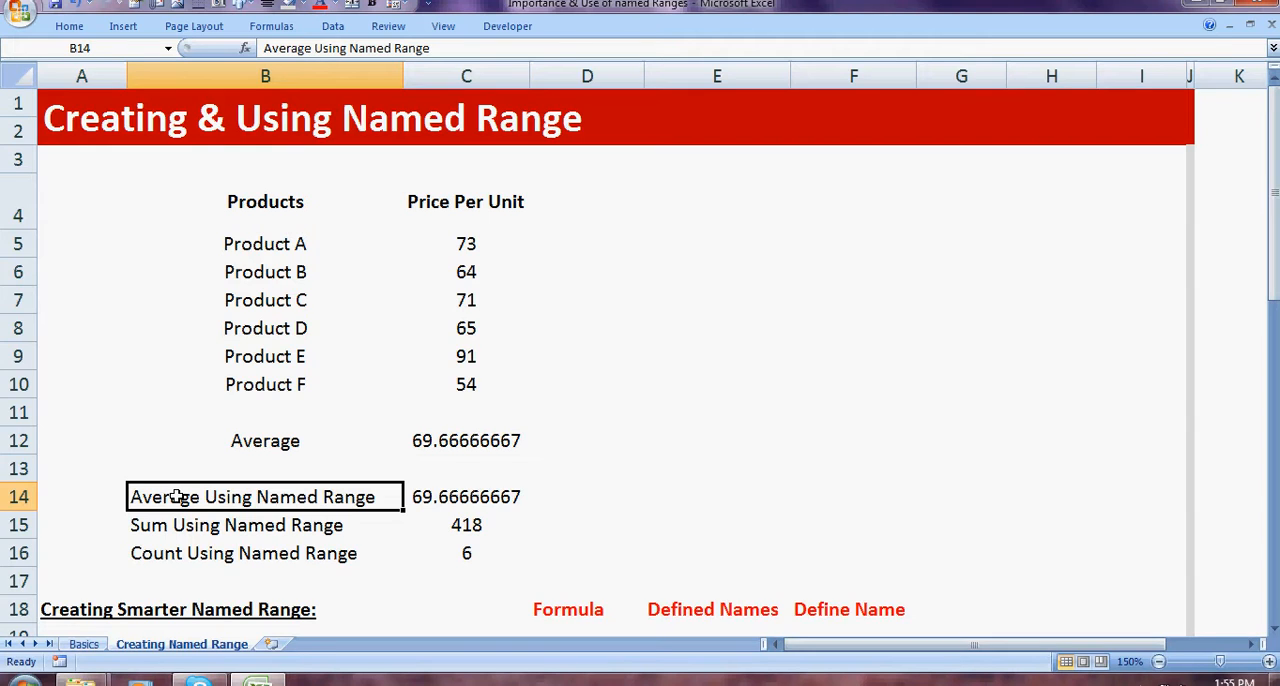
pyautogui.press('Right')
pyautogui.press('Right')
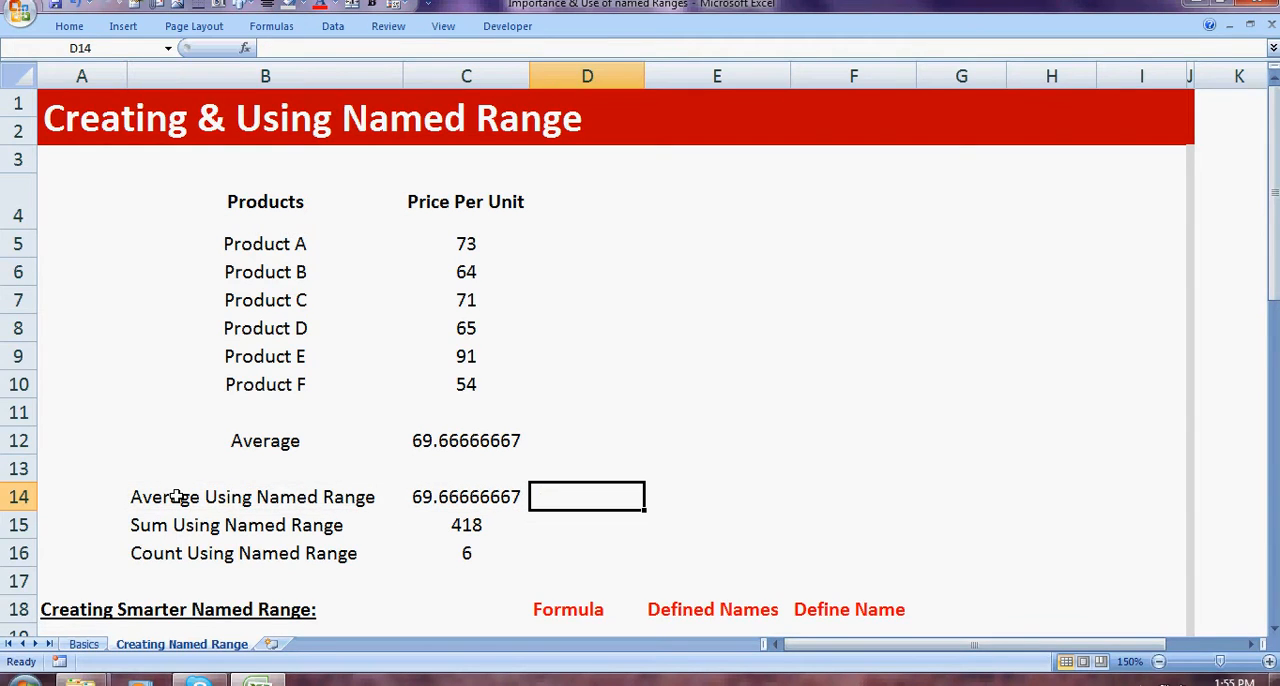
pyautogui.write('=ave')
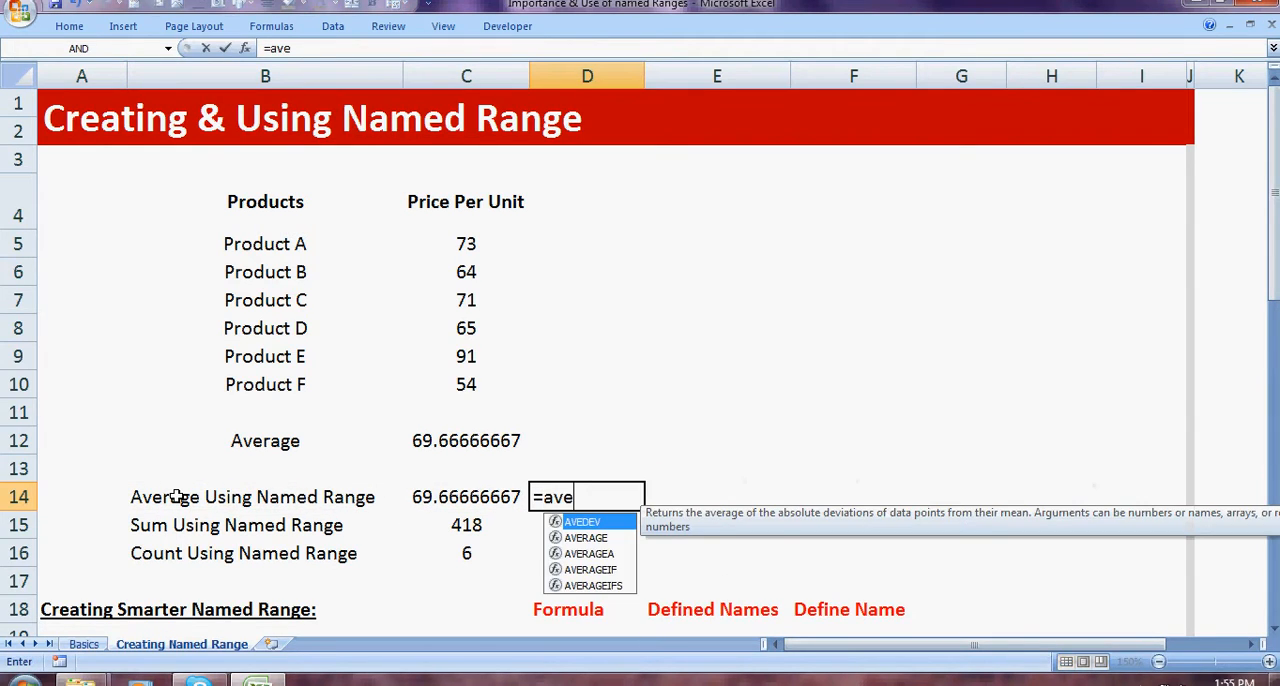
pyautogui.press('Down')
pyautogui.press('Tab')
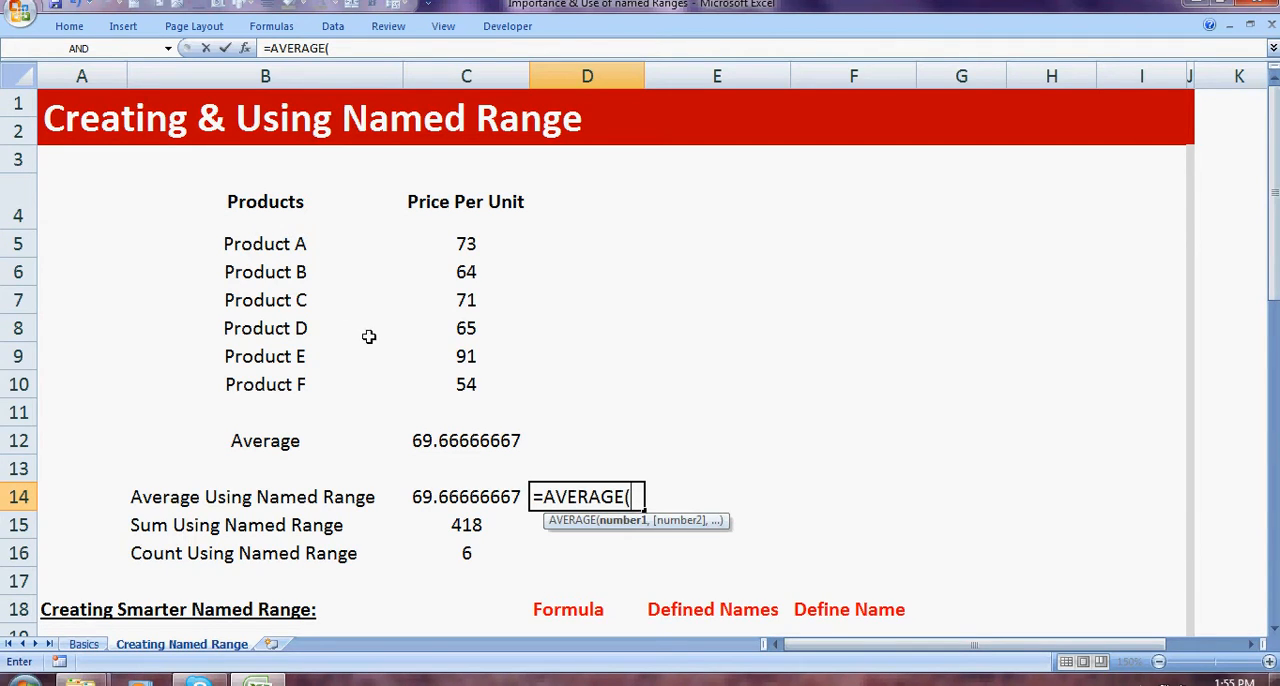
pyautogui.write('pr')
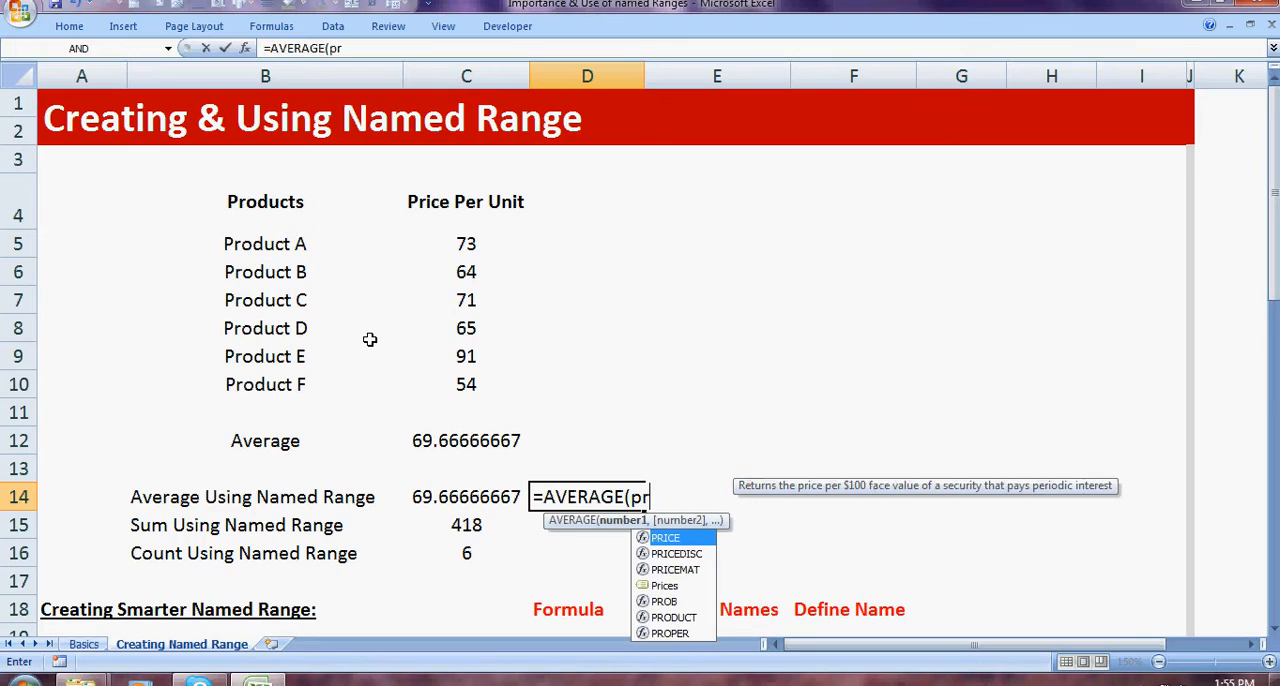
pyautogui.press('Down')
pyautogui.press('Down')
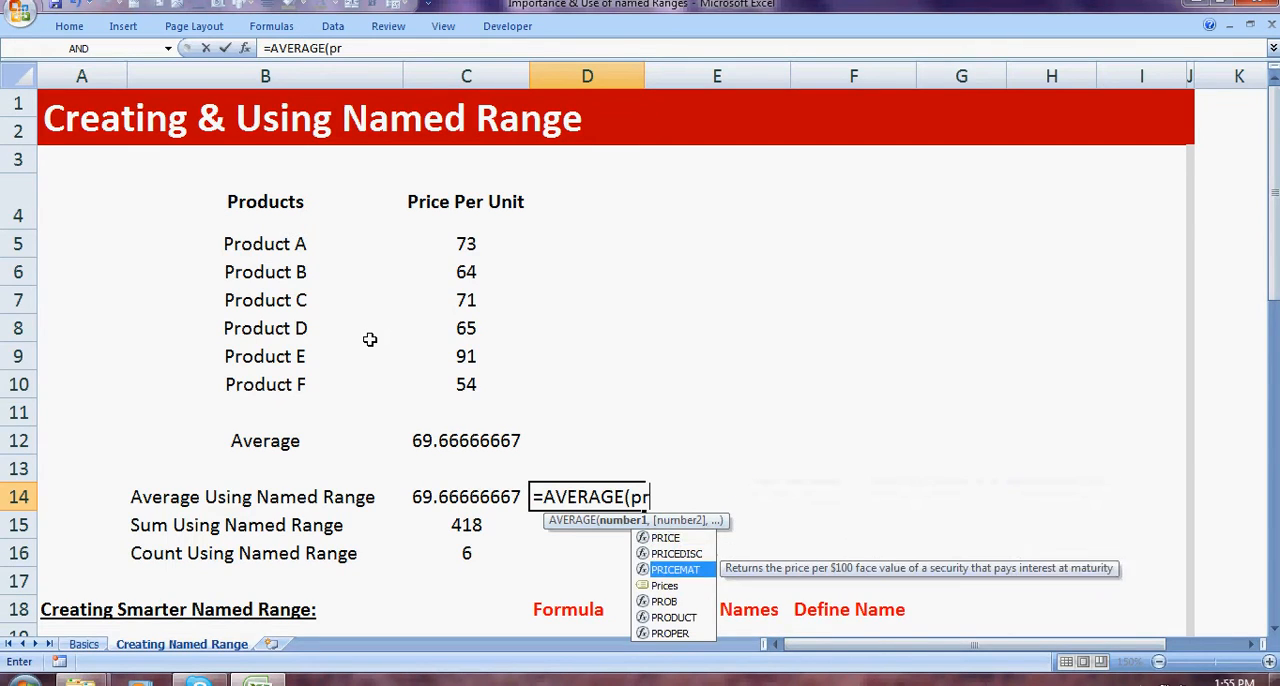
pyautogui.press('Down')
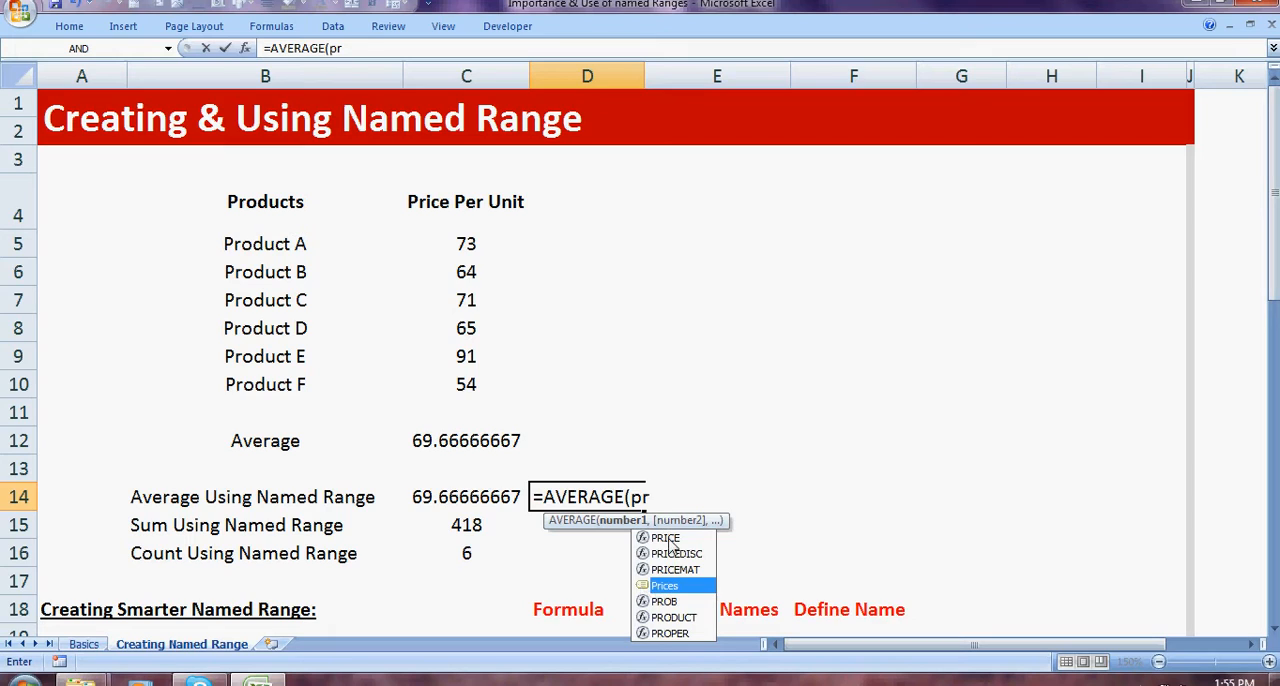
pyautogui.press('Tab')
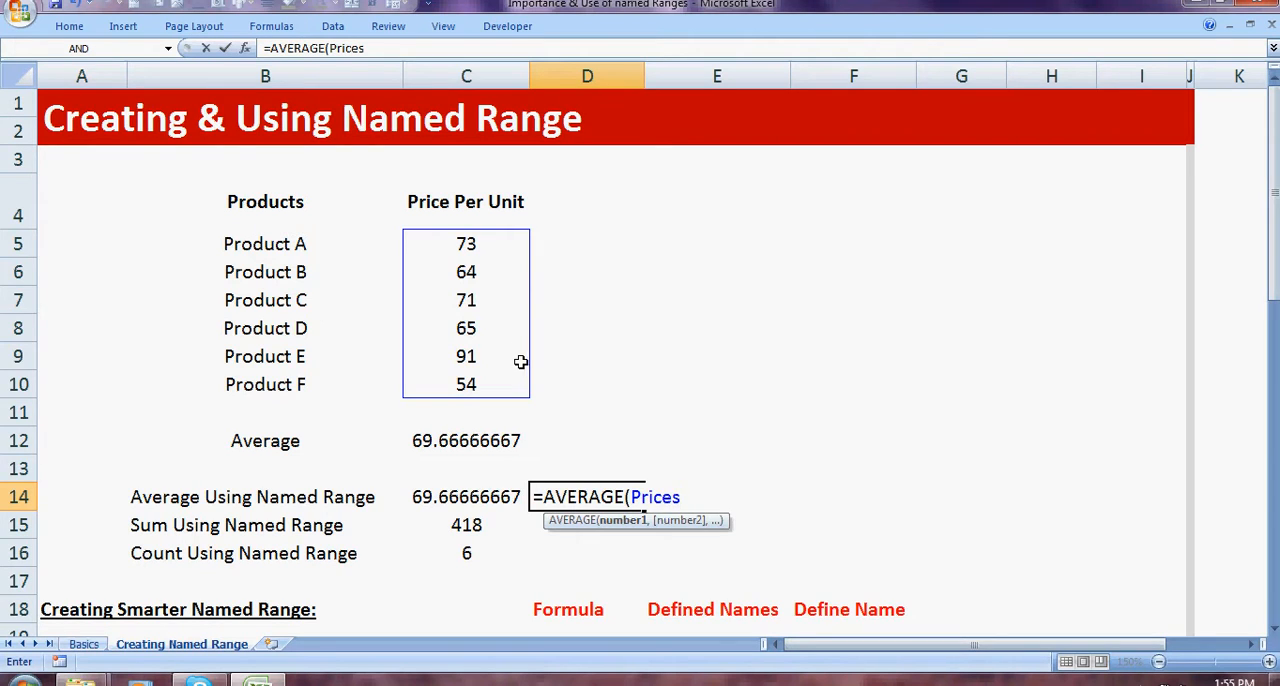
pyautogui.write(')')
pyautogui.press('Return')
pyautogui.press('Up')
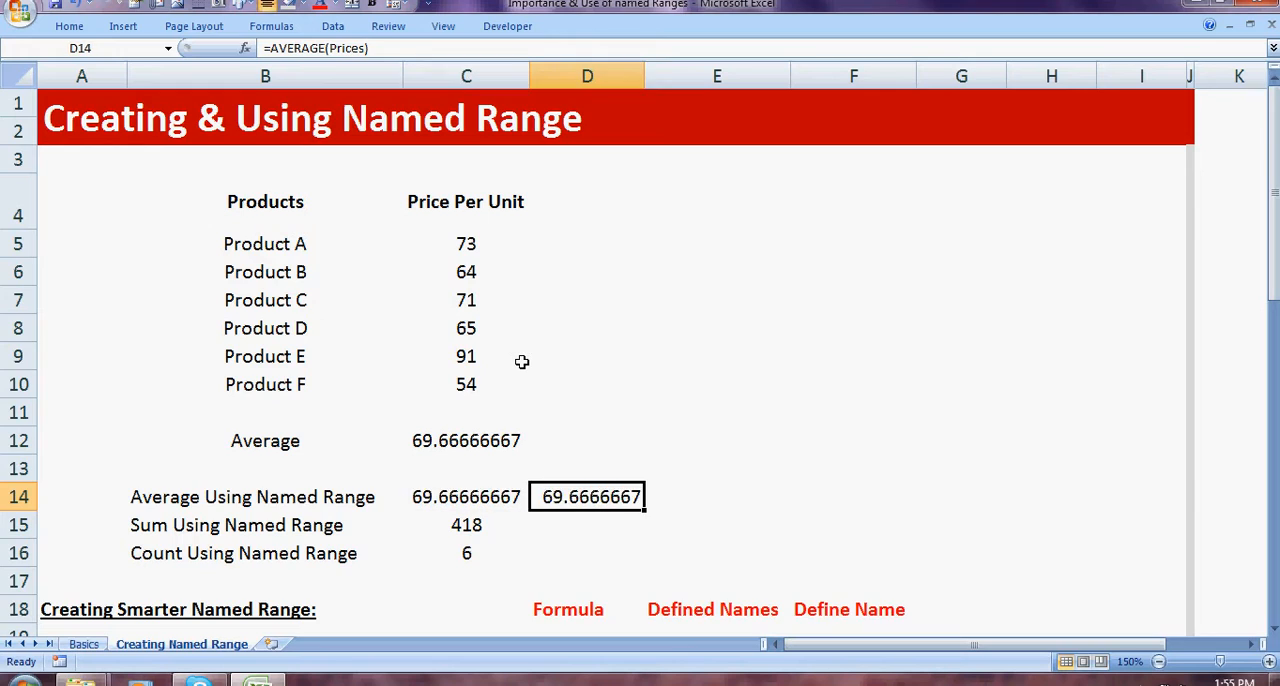
# Step: Compare the cell-reference average formula in C12 with the named-range one in C14
pyautogui.press('Up')
pyautogui.press('Left')
pyautogui.press('Up')
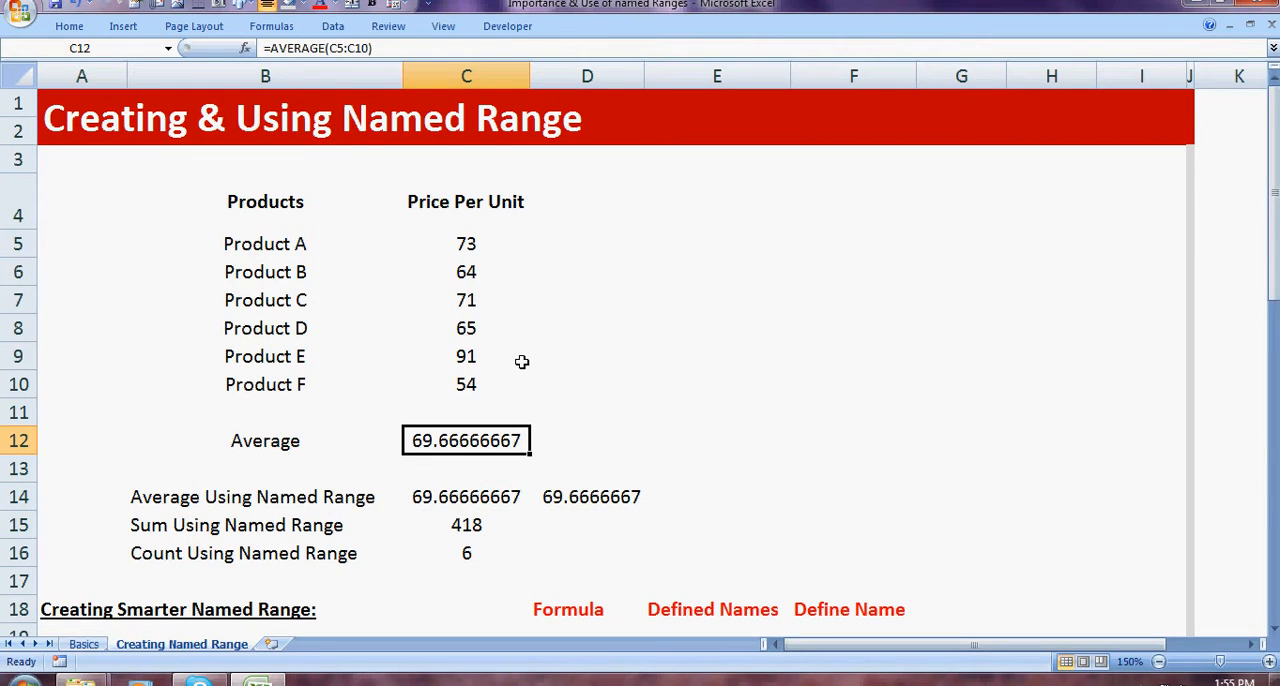
pyautogui.press('Down')
pyautogui.press('Down')
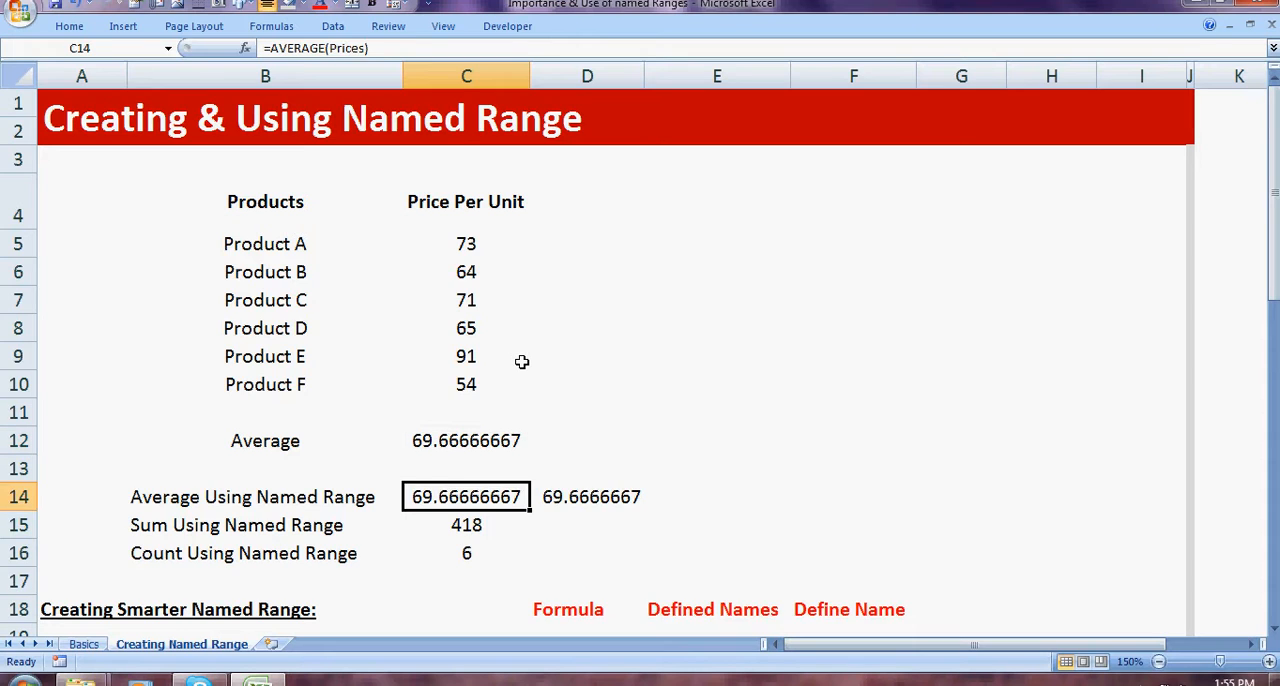
# Step: Enter the formula =SUM(Prices) in D15, beside the Sum Using Named Range result
pyautogui.press('Down')
pyautogui.press('Right')
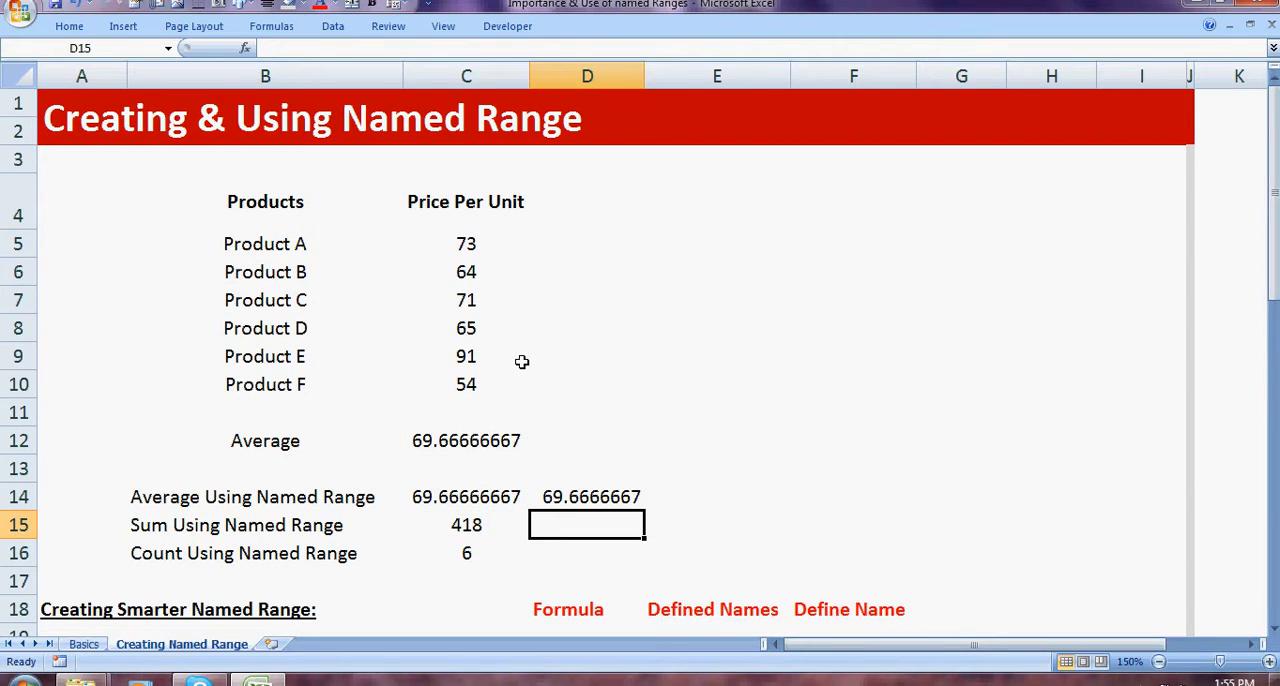
pyautogui.write('=sum')
pyautogui.press('Tab')
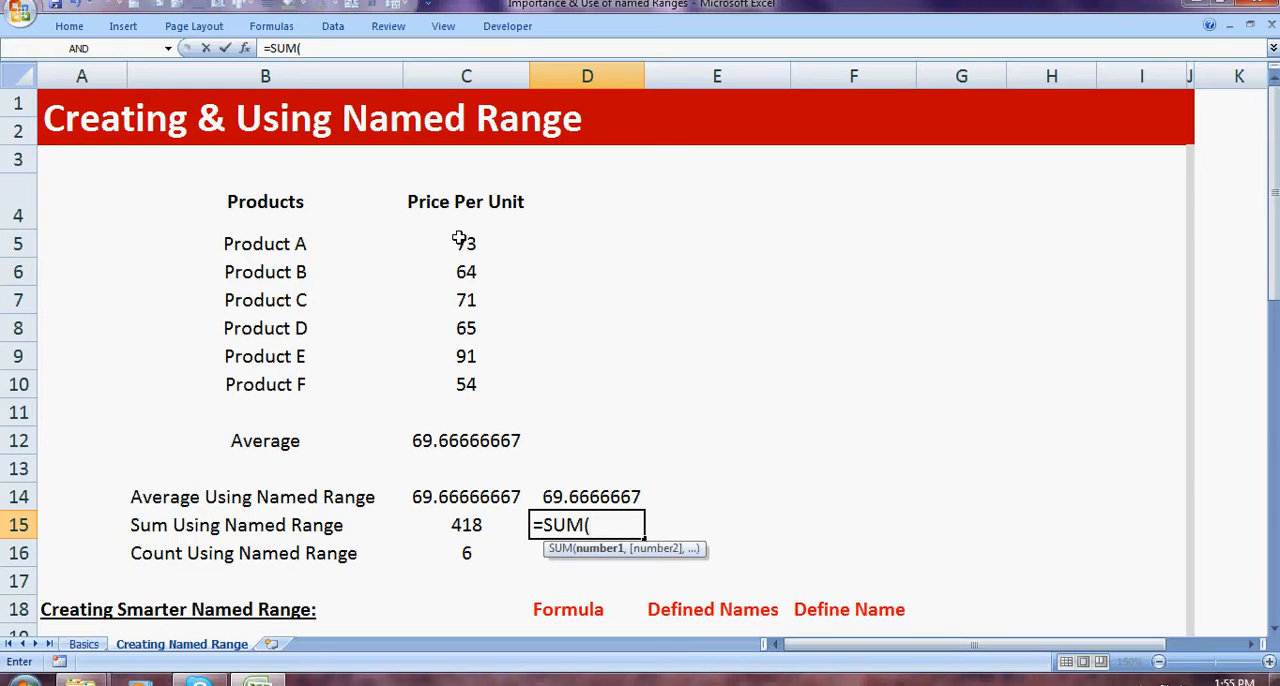
pyautogui.moveTo(459, 238); pyautogui.dragTo(466, 369)
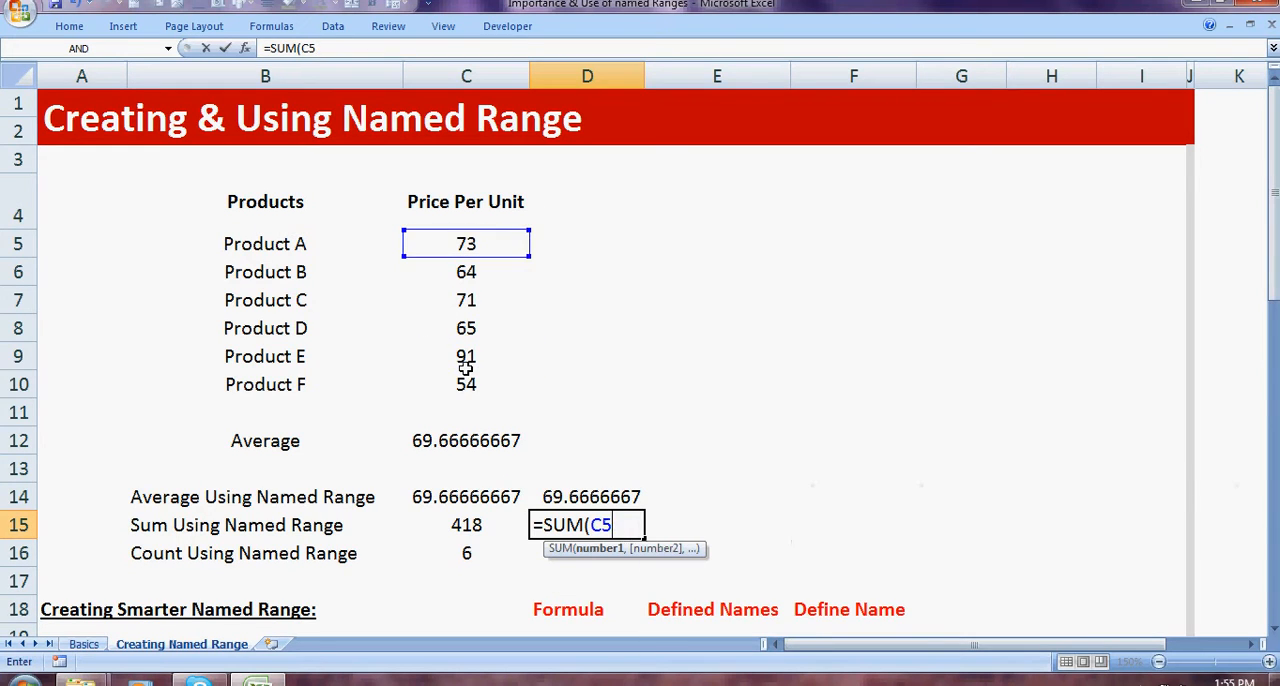
pyautogui.press('BackSpace')
pyautogui.press('BackSpace')
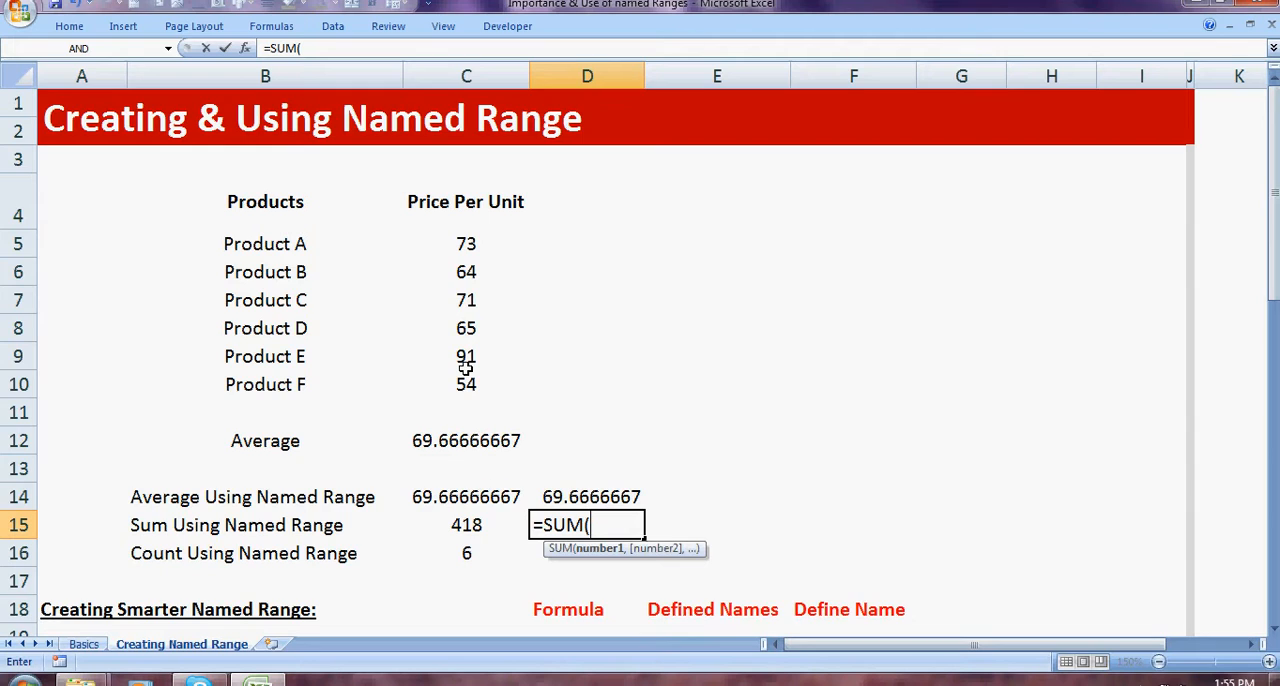
pyautogui.write('Pr')
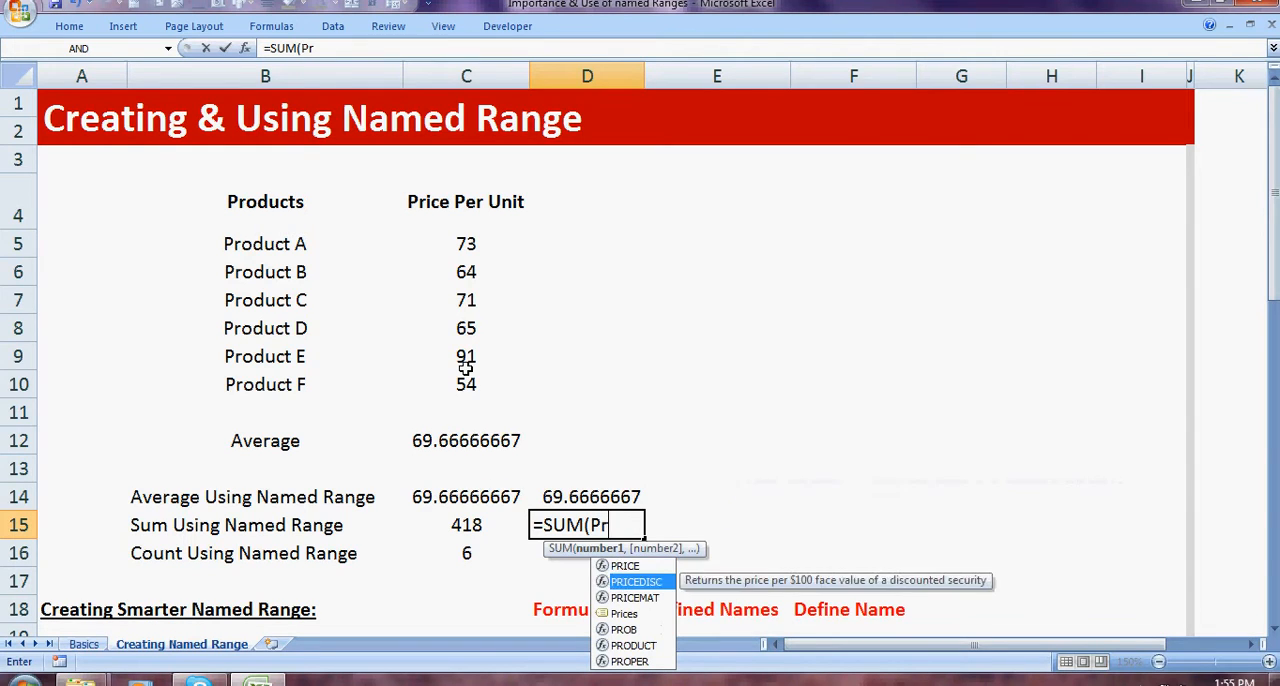
pyautogui.press('Down')
pyautogui.press('Down')
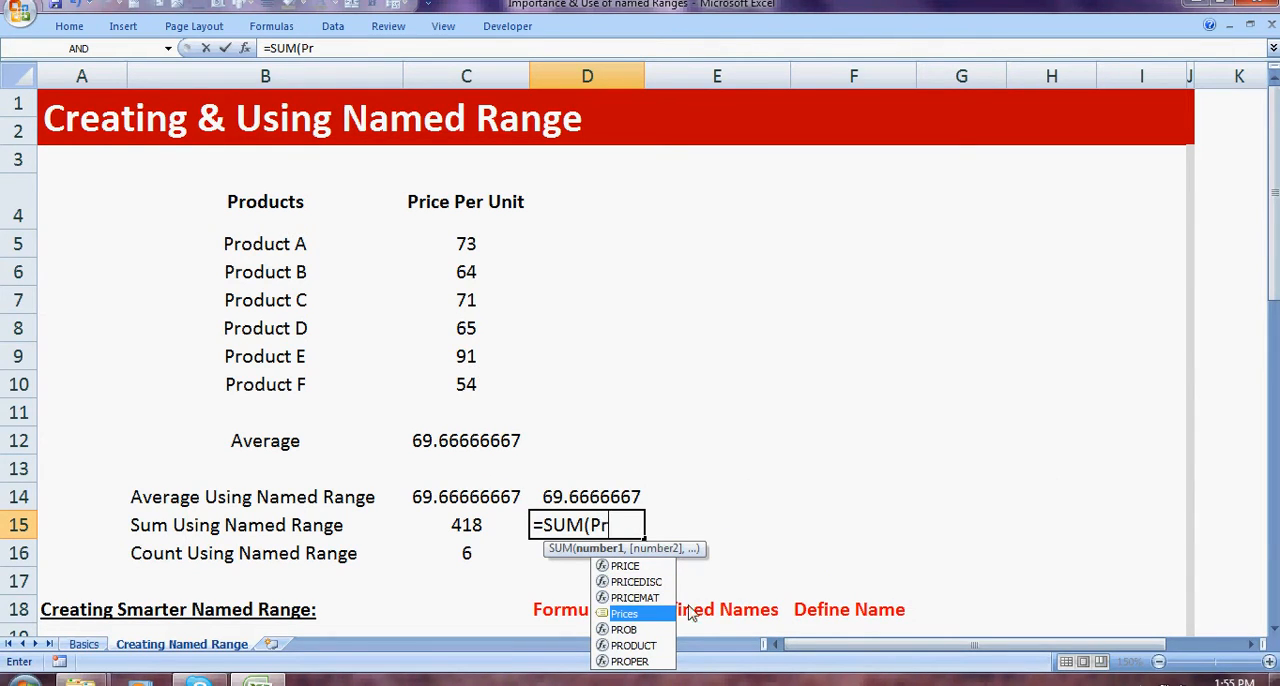
pyautogui.click(1273, 630)
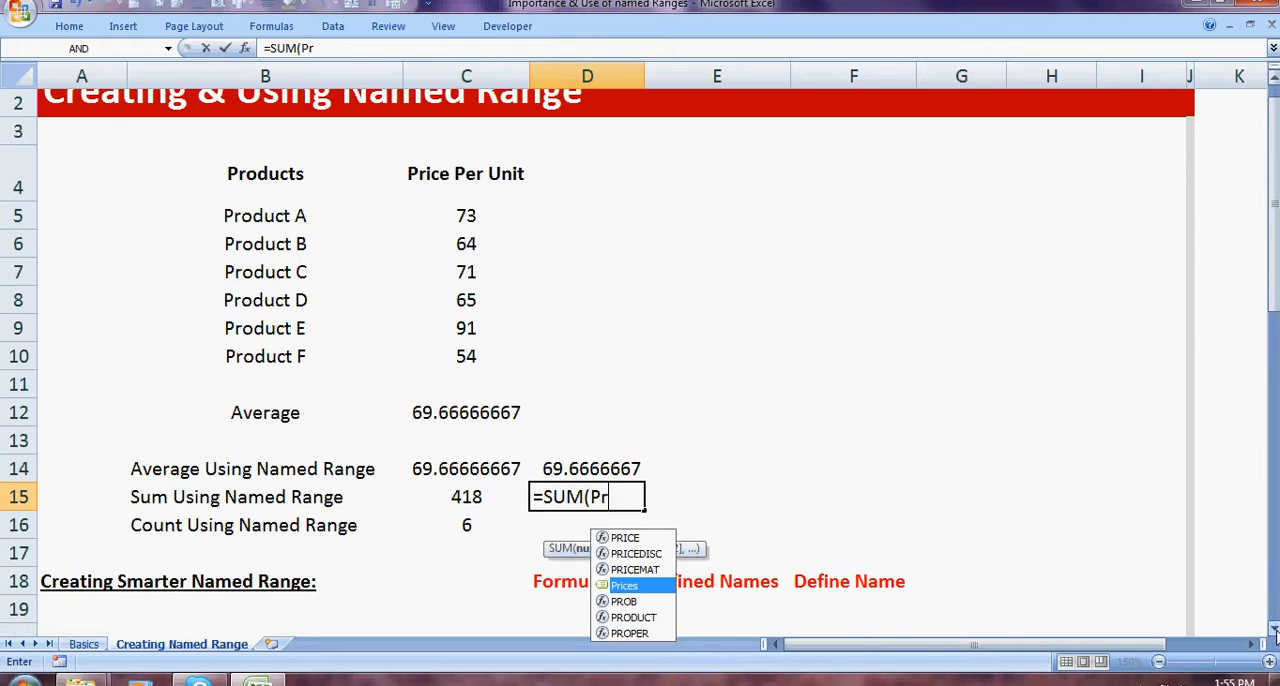
pyautogui.click(1273, 630)
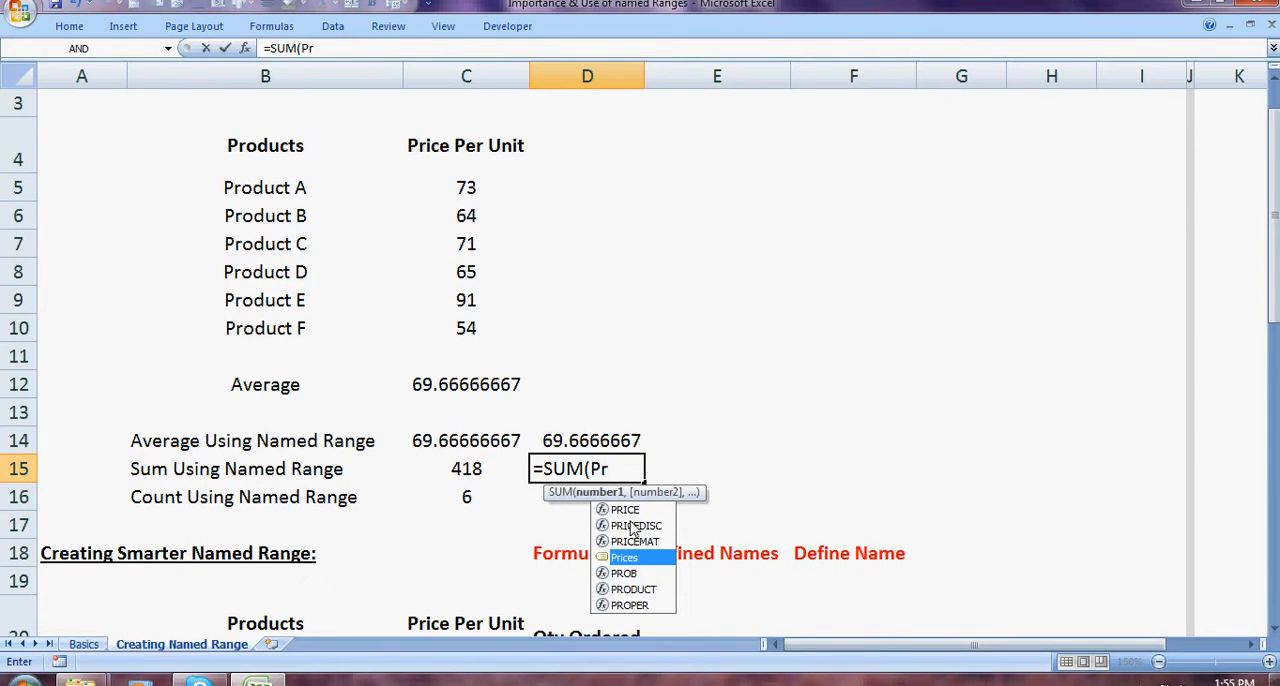
pyautogui.doubleClick(626, 558)
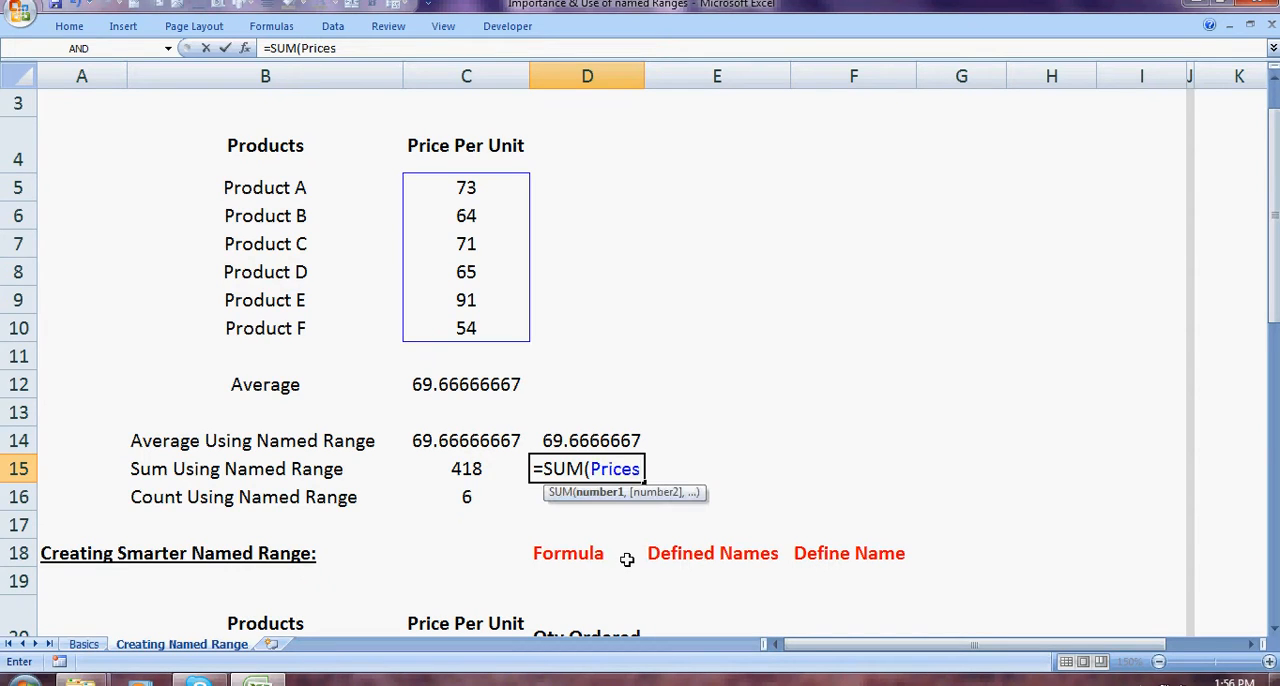
pyautogui.write(')')
pyautogui.press('Return')
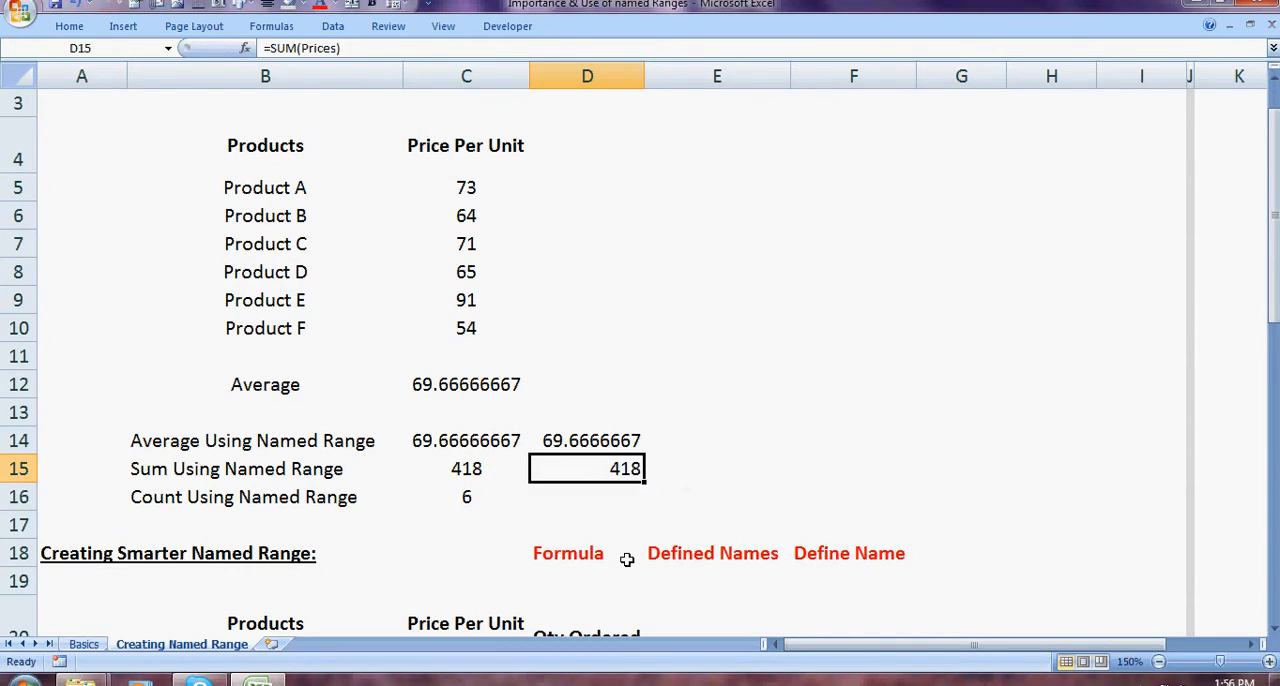
# Step: Review the sum and count rows that use the named range, and the Price Per Unit values above them
pyautogui.press('Left')
pyautogui.press('Right')
pyautogui.press('Left')
pyautogui.press('Left')
pyautogui.press('Down')
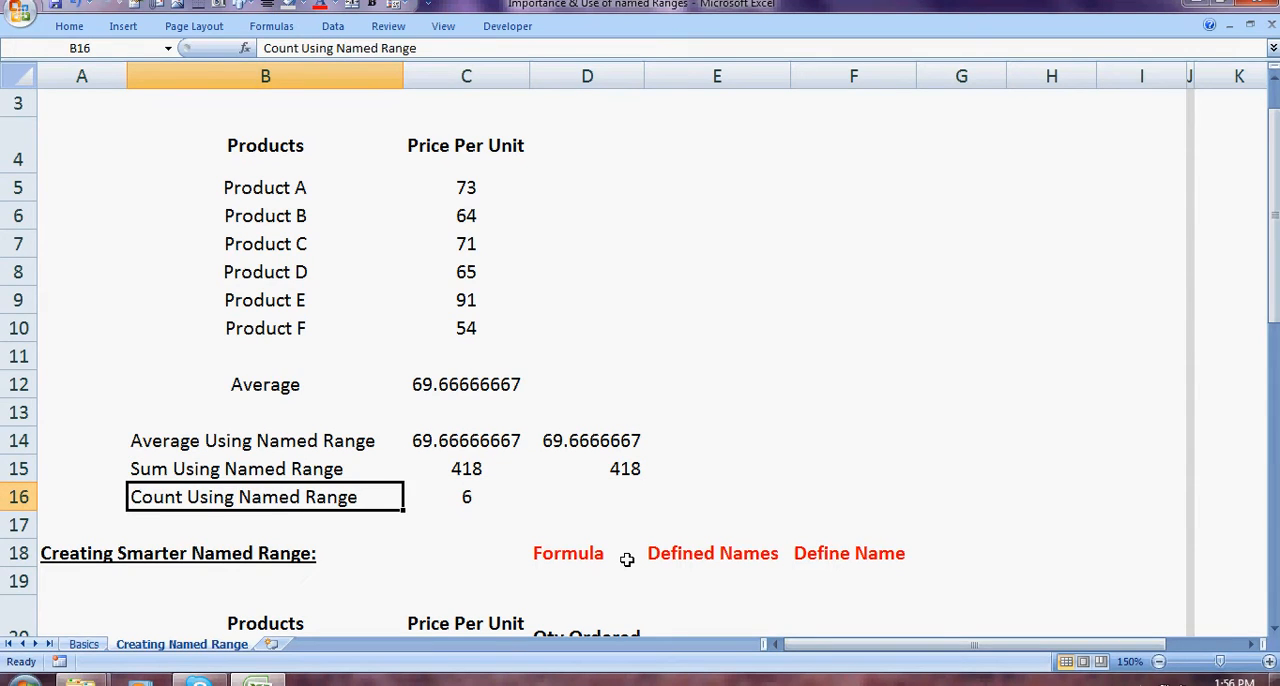
pyautogui.press('Right')
pyautogui.press('Up')
pyautogui.press('Up')
pyautogui.press('Up')
pyautogui.press('Up')
pyautogui.press('Up')
pyautogui.press('Up')
pyautogui.press('Up')
pyautogui.press('Up')
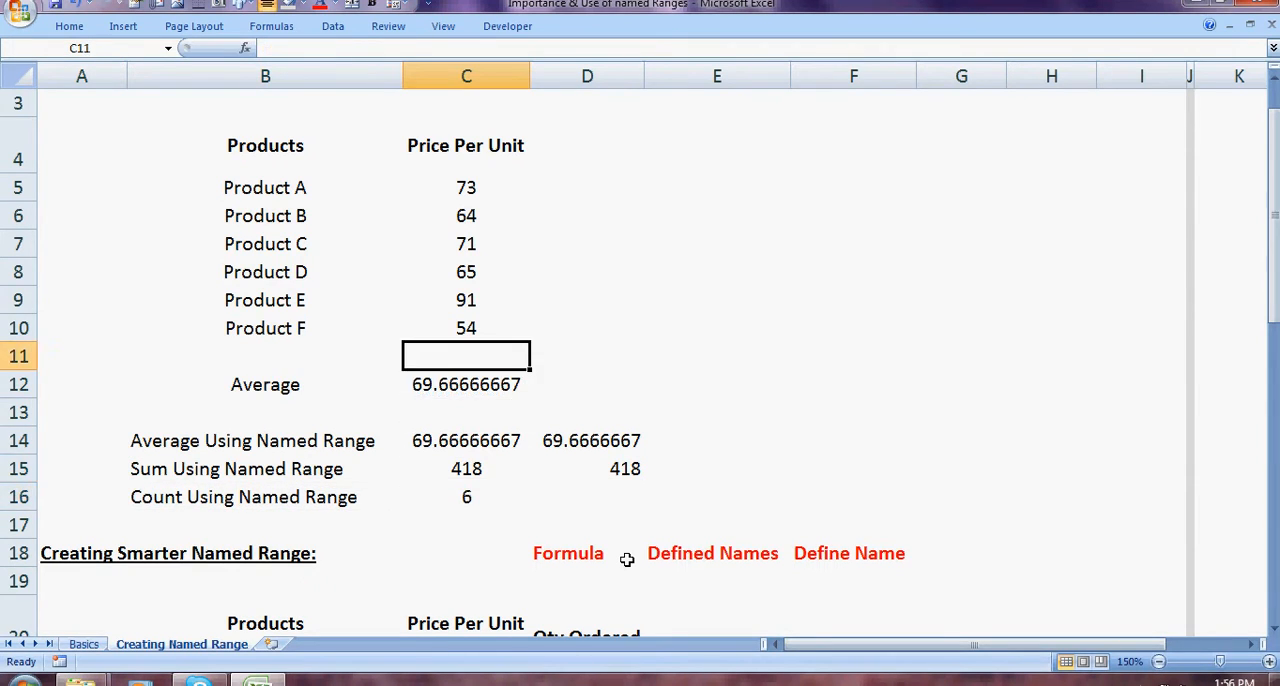
pyautogui.press('Up')
pyautogui.press('Up')
pyautogui.press('Up')
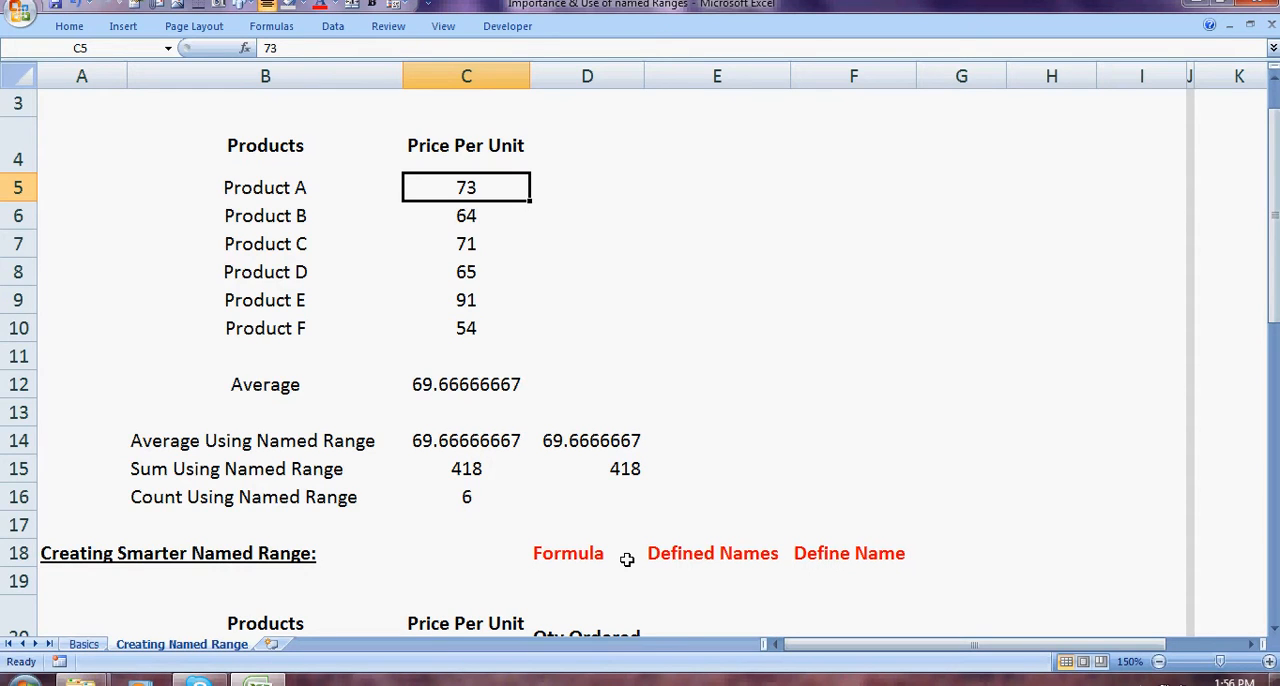
# Step: Examine the products and Price Per Unit values in the table under Creating Smarter Named Range
pyautogui.press('Down')
pyautogui.press('Down')
pyautogui.press('Down')
pyautogui.press('Down')
pyautogui.press('Down')
pyautogui.press('Down')
pyautogui.press('Down')
pyautogui.press('Down')
pyautogui.press('Down')
pyautogui.press('Down')
pyautogui.press('Down')
pyautogui.press('Down')
pyautogui.press('Down')
pyautogui.press('Down')
pyautogui.press('Down')
pyautogui.press('Down')
pyautogui.press('Down')
pyautogui.press('Down')
pyautogui.press('Down')
pyautogui.press('Down')
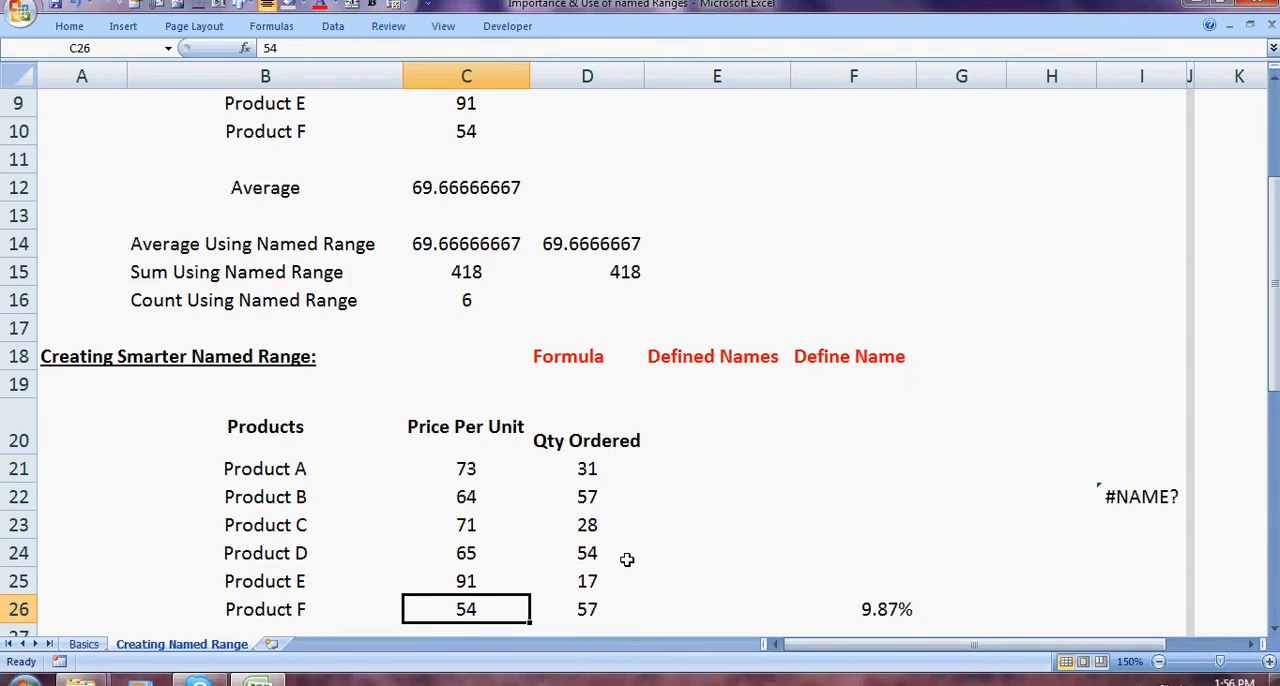
pyautogui.press('Up')
pyautogui.press('Down')
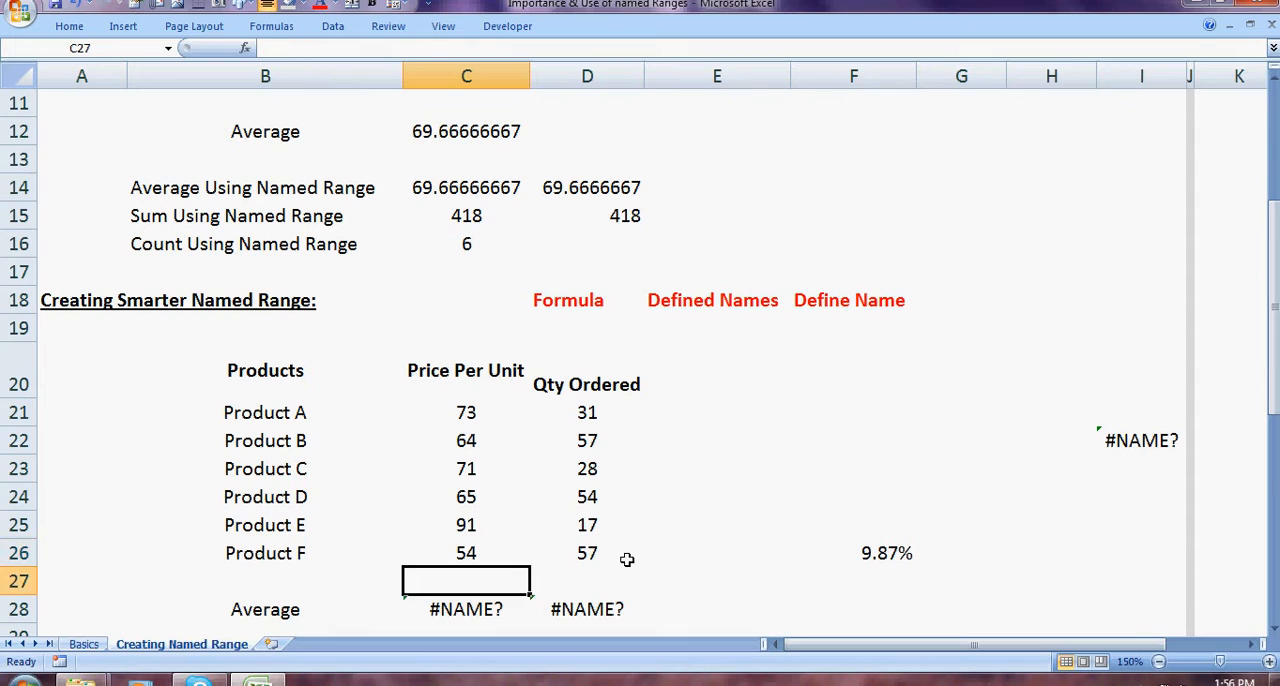
pyautogui.press('Up')
pyautogui.press('Up')
pyautogui.press('Up')
pyautogui.press('Up')
pyautogui.press('Up')
pyautogui.press('Left')
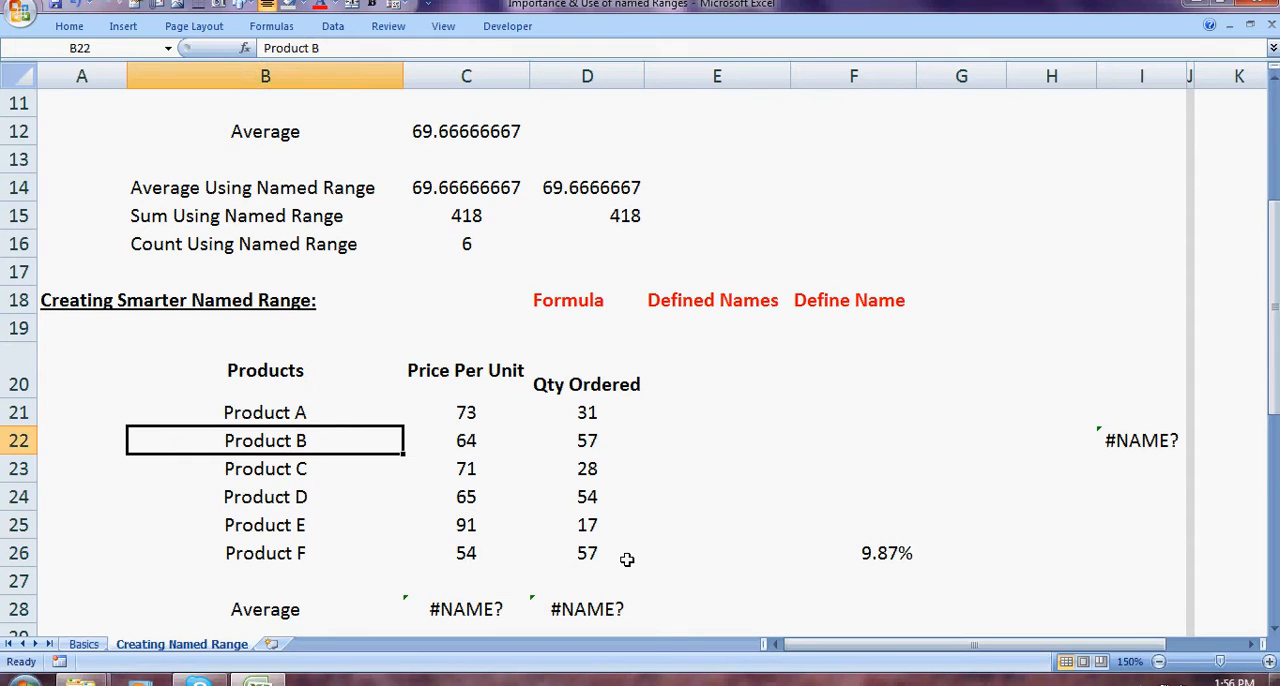
pyautogui.press('Up')
pyautogui.press('Down')
pyautogui.press('Down')
pyautogui.press('Down')
pyautogui.press('Down')
pyautogui.press('Down')
pyautogui.press('Right')
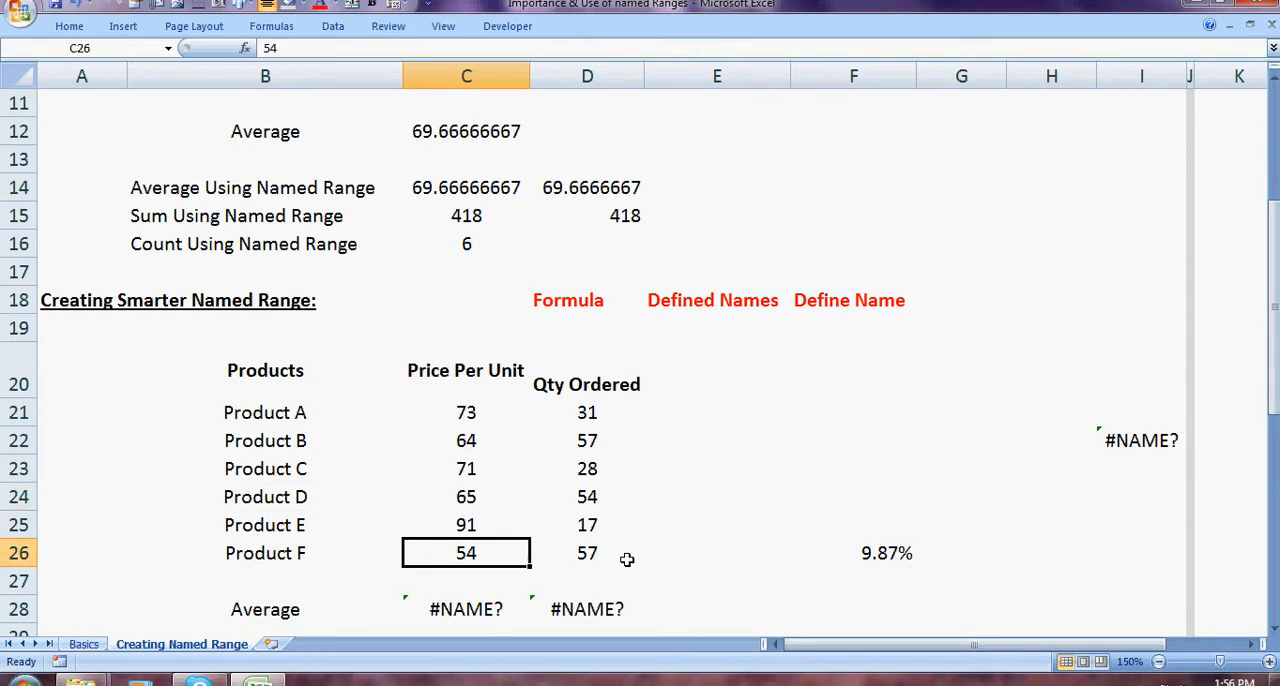
pyautogui.press('Up')
pyautogui.press('Up')
pyautogui.press('Up')
pyautogui.press('Up')
pyautogui.press('Up')
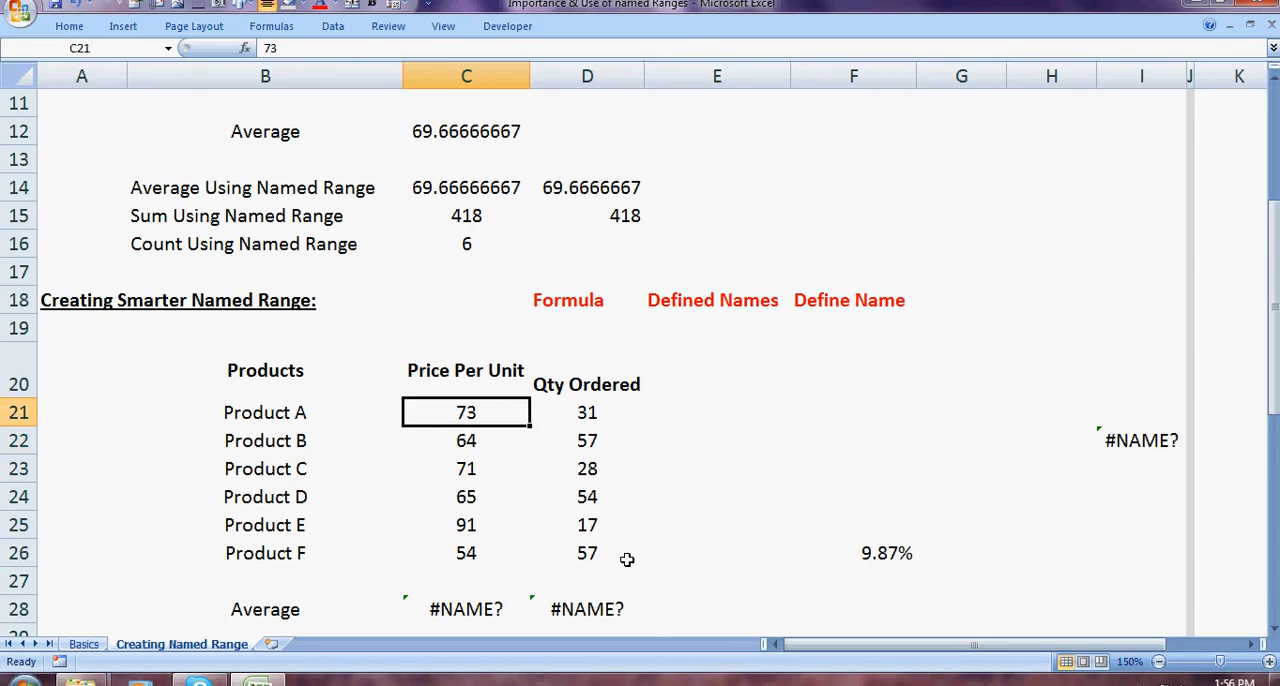
# Step: Review the Price Per Unit values in C21:C26 and the average formula in C28
pyautogui.hotkey('shift', 'Down')
pyautogui.hotkey('shift', 'Down')
pyautogui.hotkey('shift', 'Down')
pyautogui.hotkey('shift', 'Down')
pyautogui.hotkey('shift', 'Down')
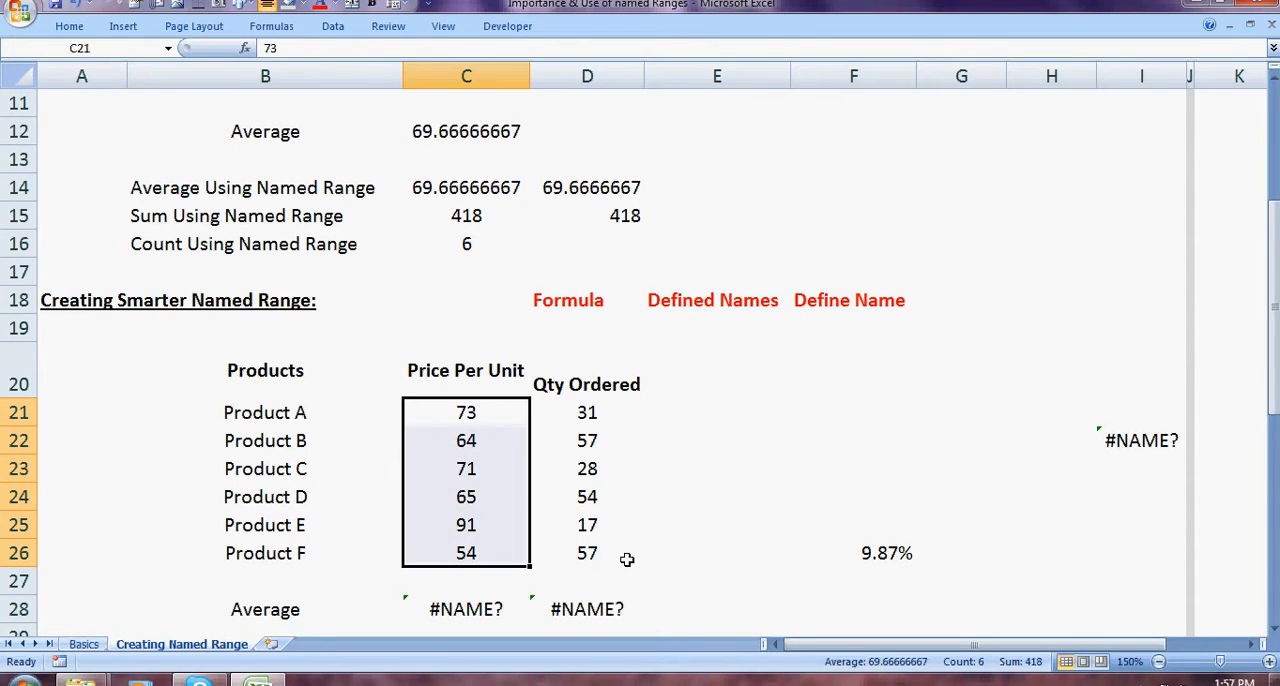
pyautogui.click(455, 612)
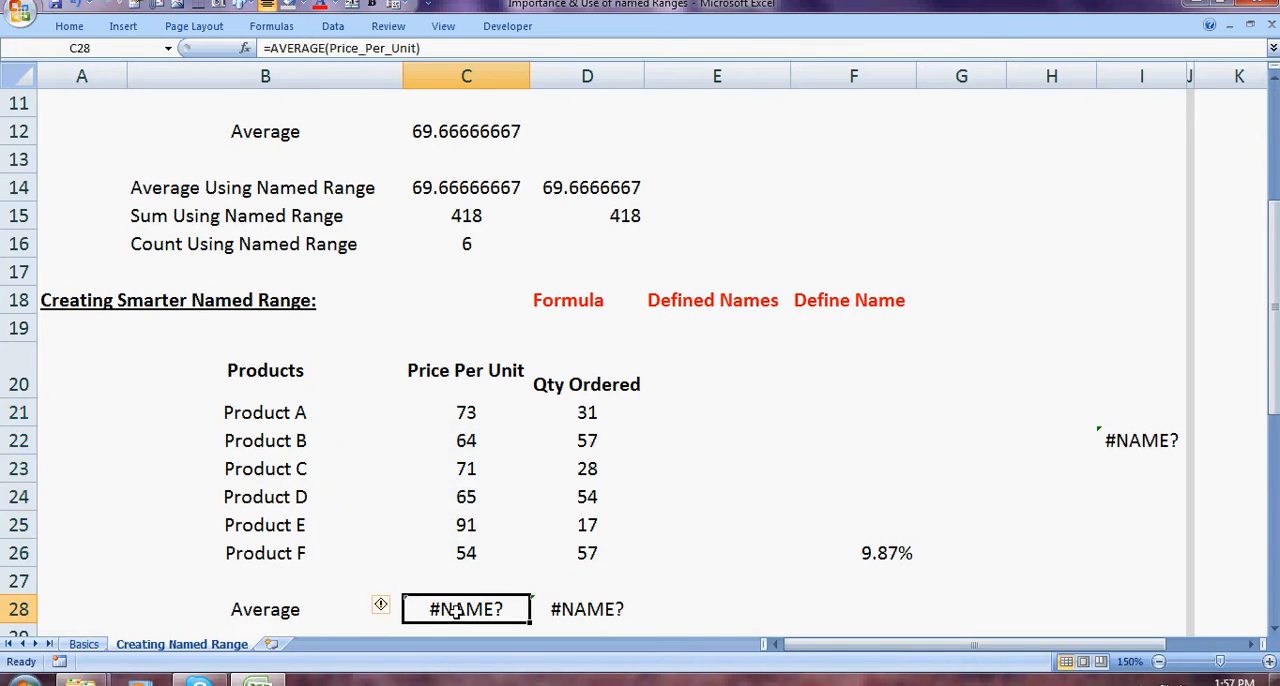
# Step: Define the workbook-scoped name Price_Per_Unit for C21:C26 with the comment "Price applicable on Monday"
pyautogui.moveTo(466, 420); pyautogui.dragTo(466, 550)
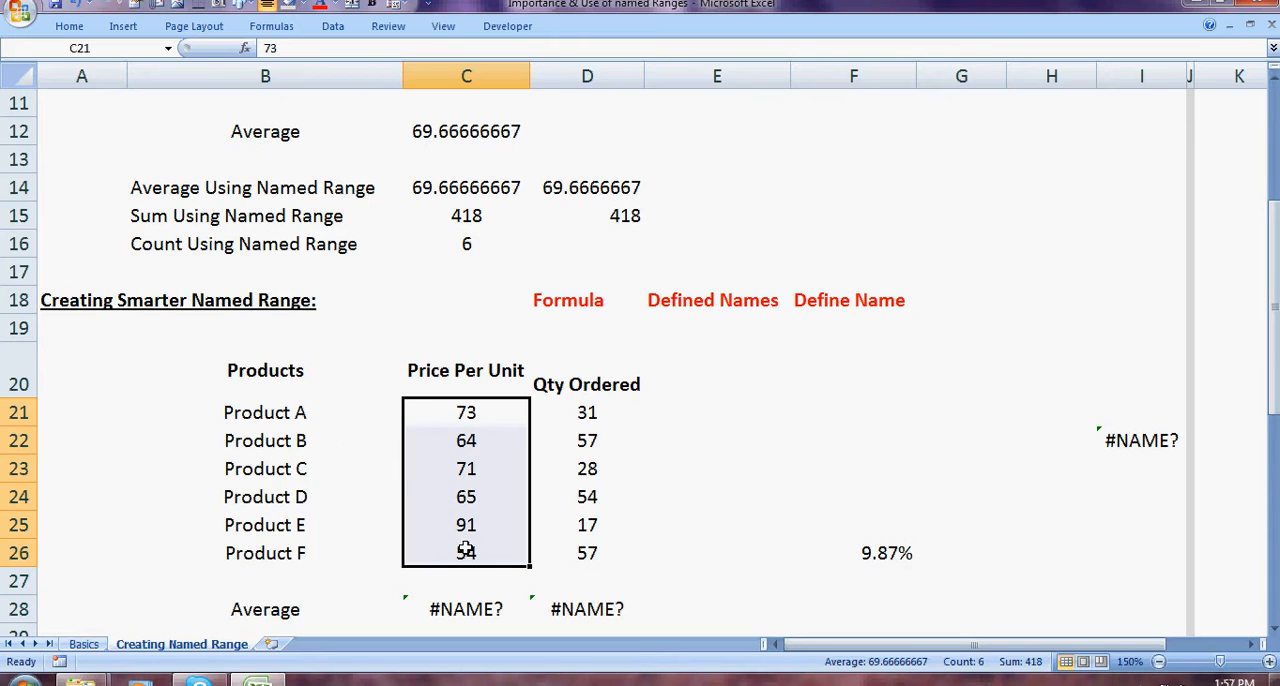
pyautogui.click(290, 30)
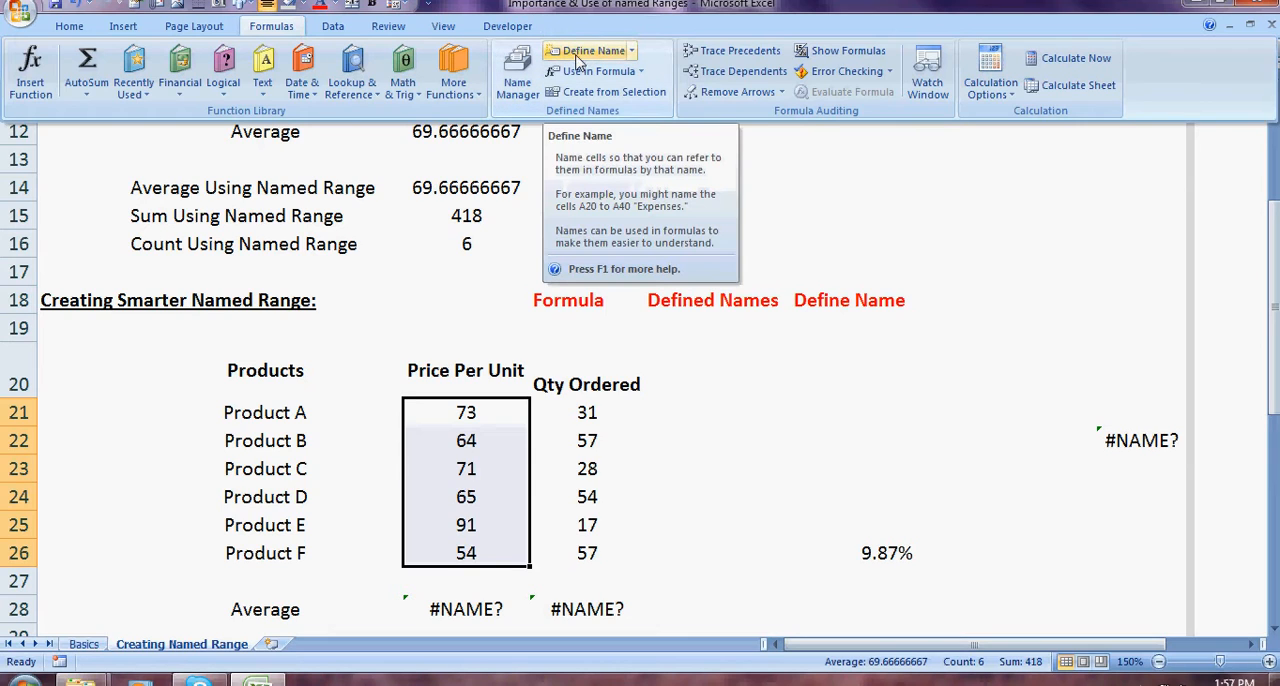
pyautogui.click(577, 62)
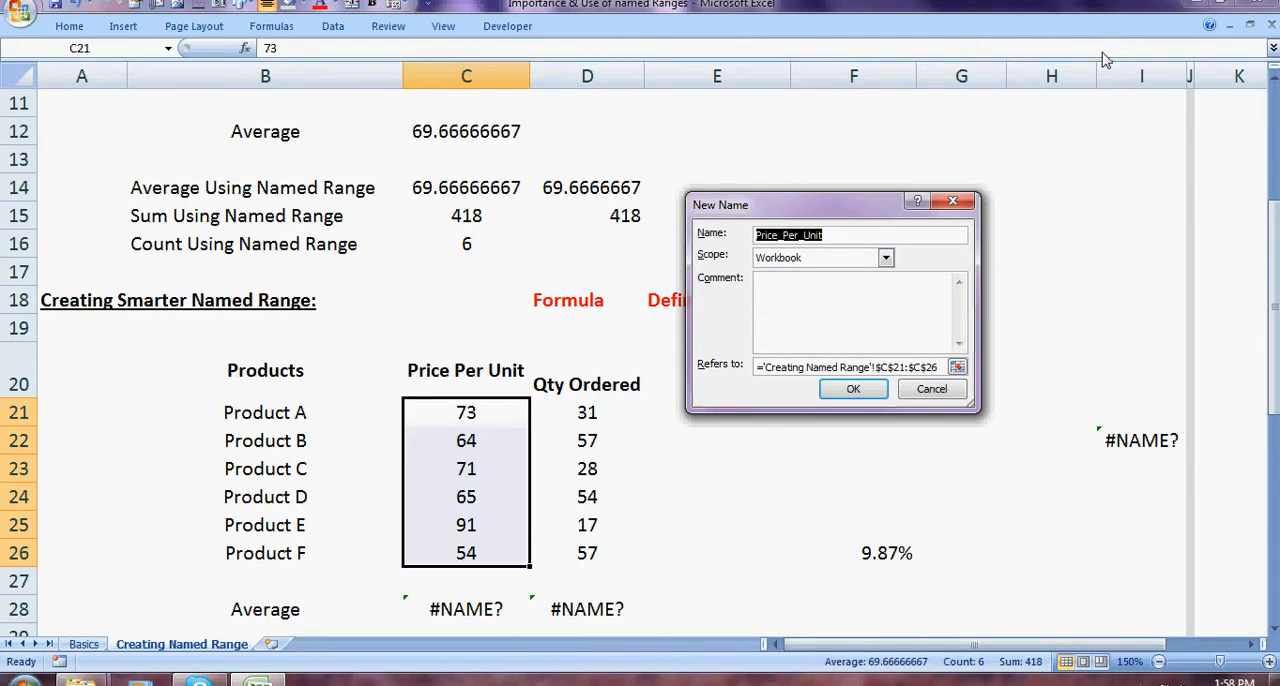
pyautogui.click(786, 296)
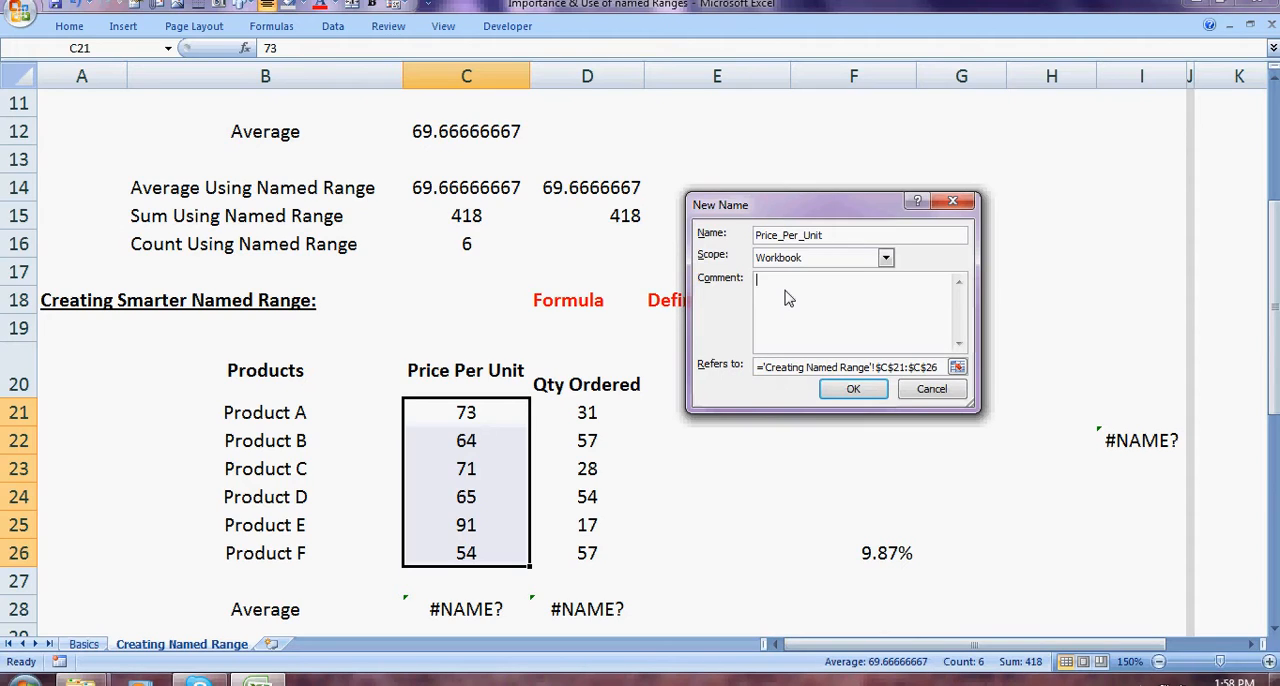
pyautogui.write('pRICE')
pyautogui.press('BackSpace')
pyautogui.press('BackSpace')
pyautogui.press('BackSpace')
pyautogui.press('BackSpace')
pyautogui.press('BackSpace')
pyautogui.press('BackSpace')
pyautogui.write('Price applicable on Monday')
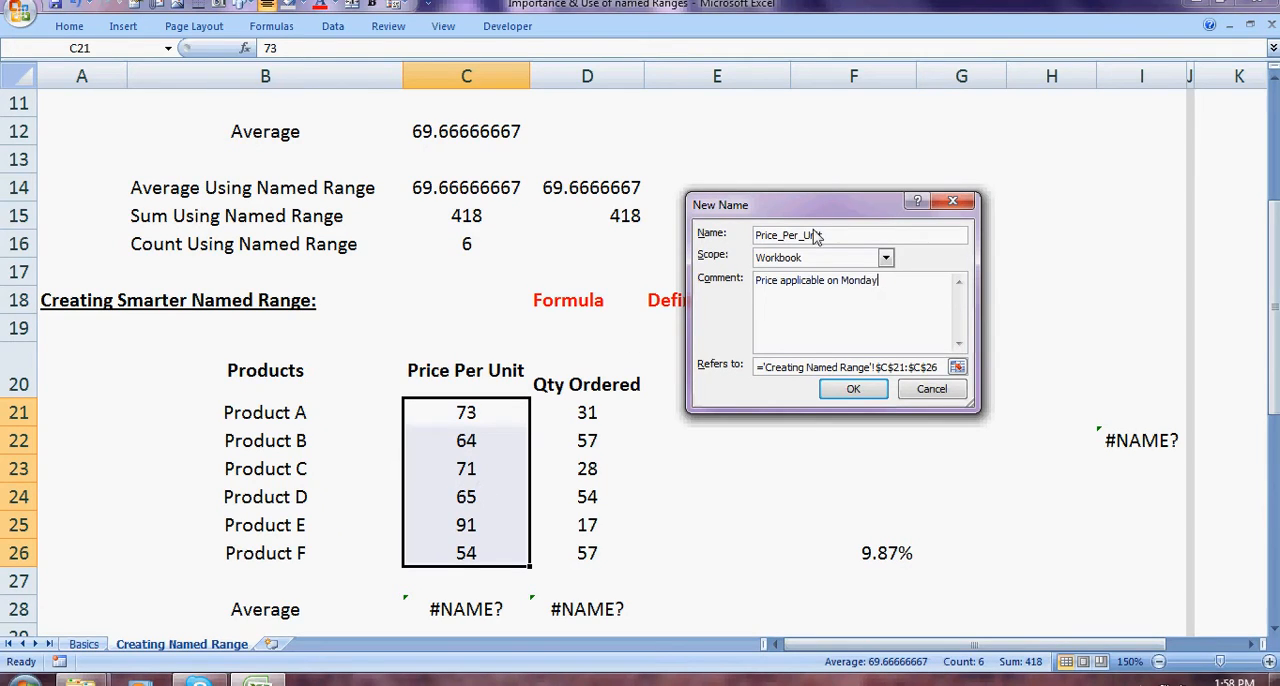
pyautogui.click(856, 390)
# Step: Check the average formula in C28 and start an AVERAGE formula in C29 below it
pyautogui.moveTo(1276, 260); pyautogui.dragTo(1276, 282)
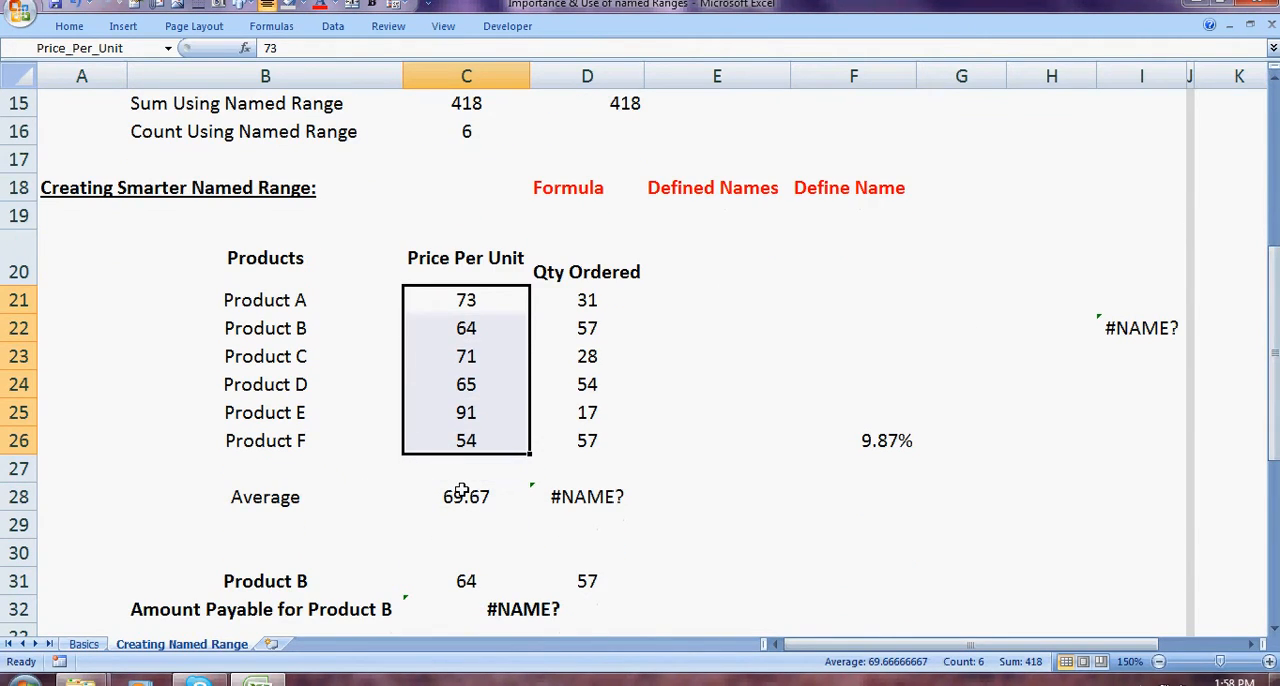
pyautogui.click(462, 490)
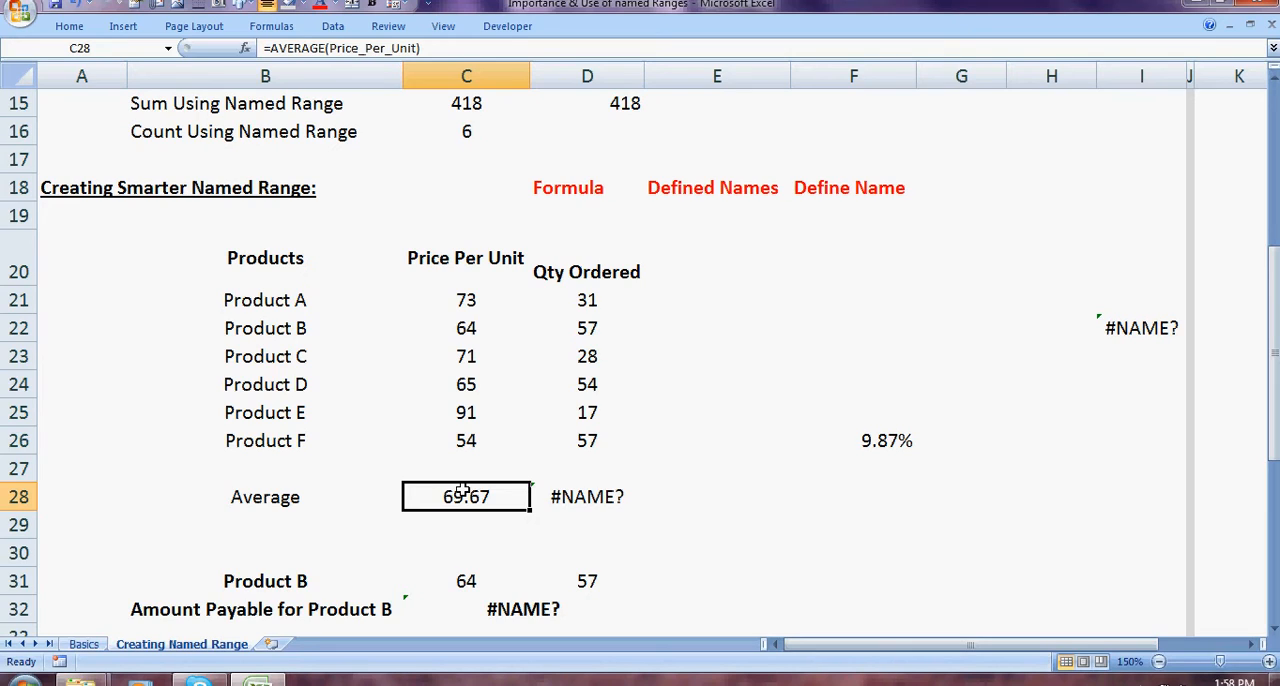
pyautogui.press('Down')
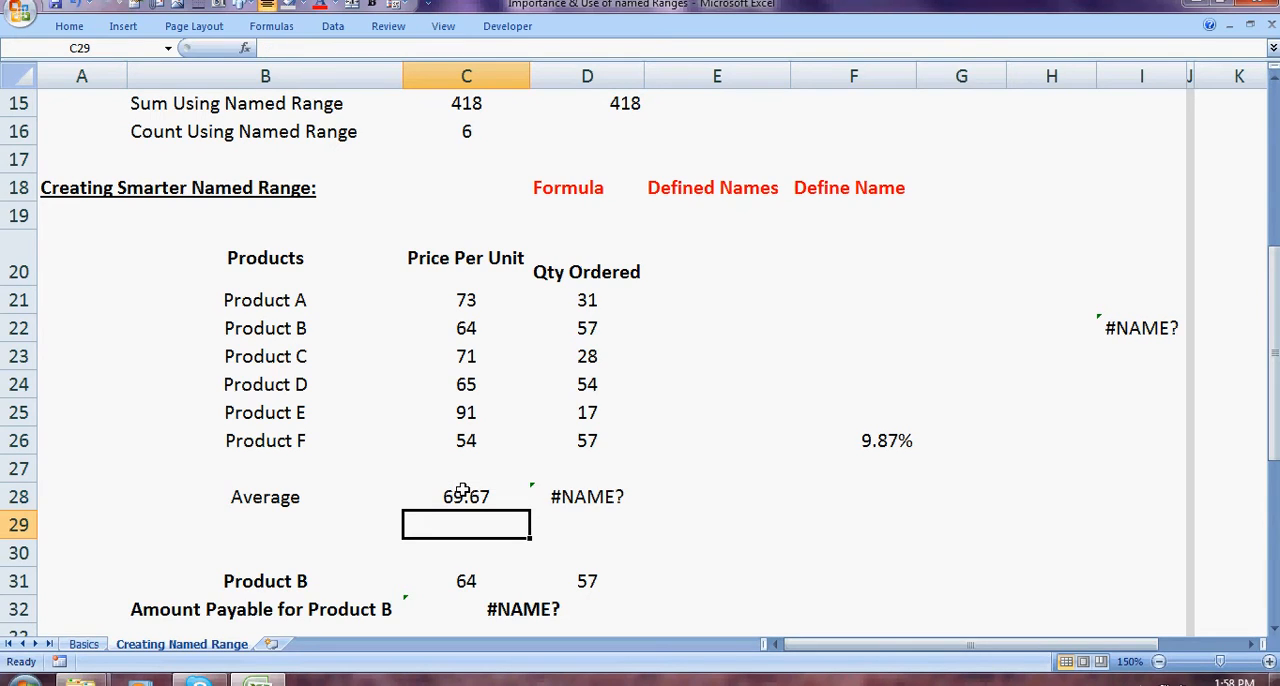
pyautogui.write('=')
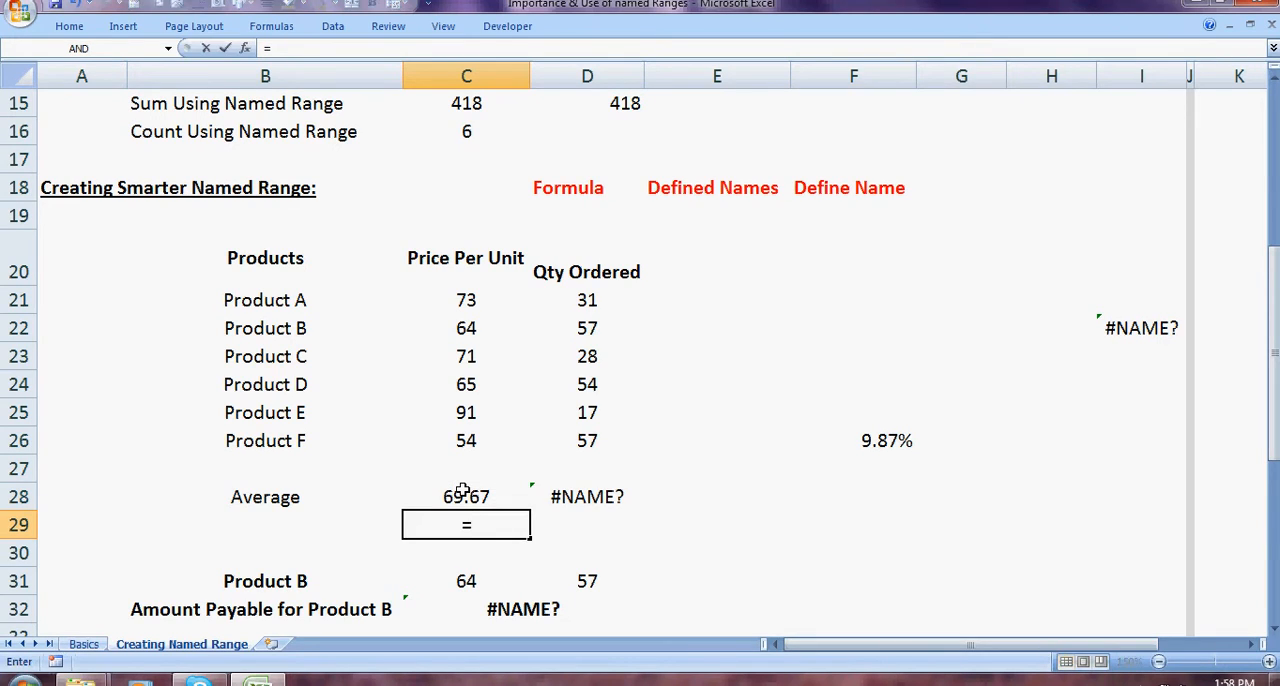
pyautogui.write('averag')
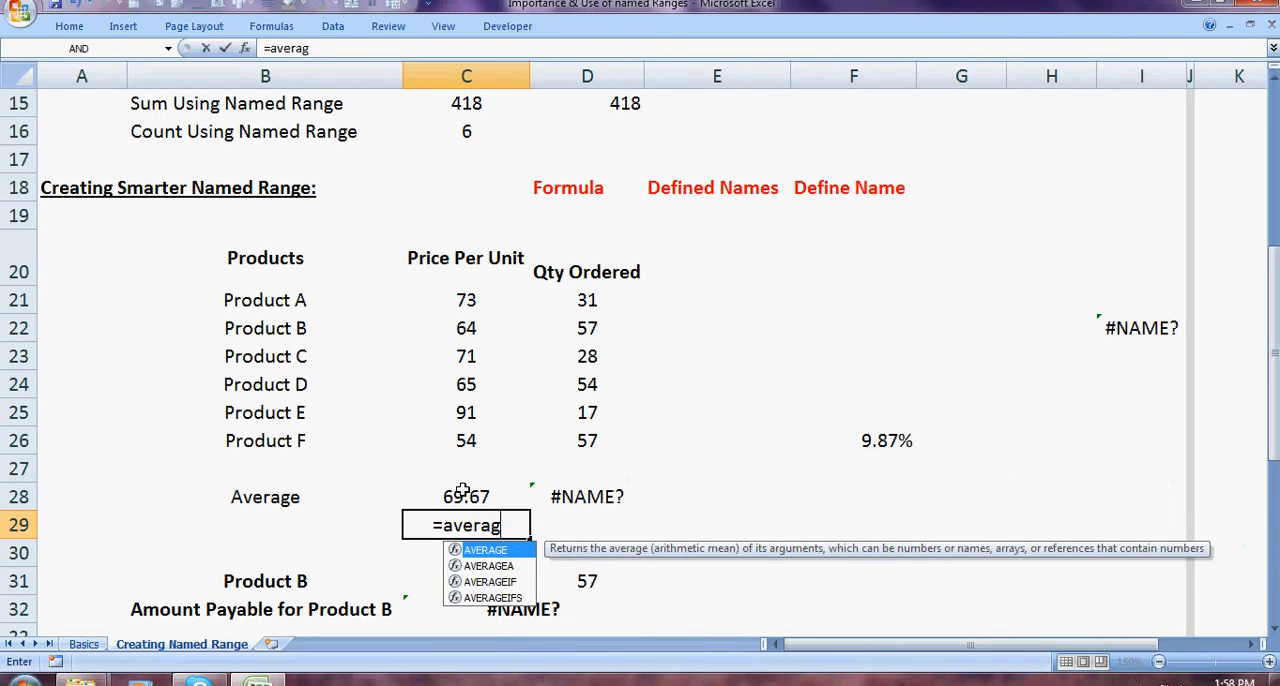
pyautogui.press('Tab')
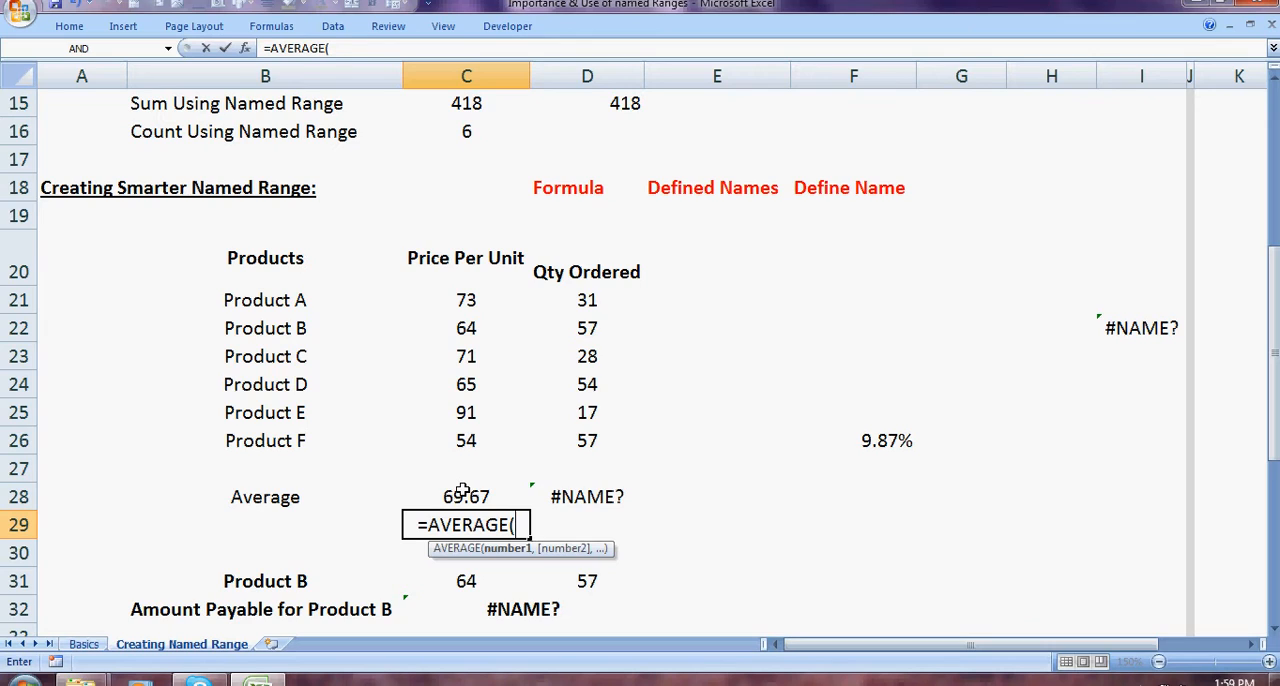
# Step: Complete the AVERAGE formula in C29 with the named range Price_Per_Unit, comparing its suggestion with Prices
pyautogui.write('pr')
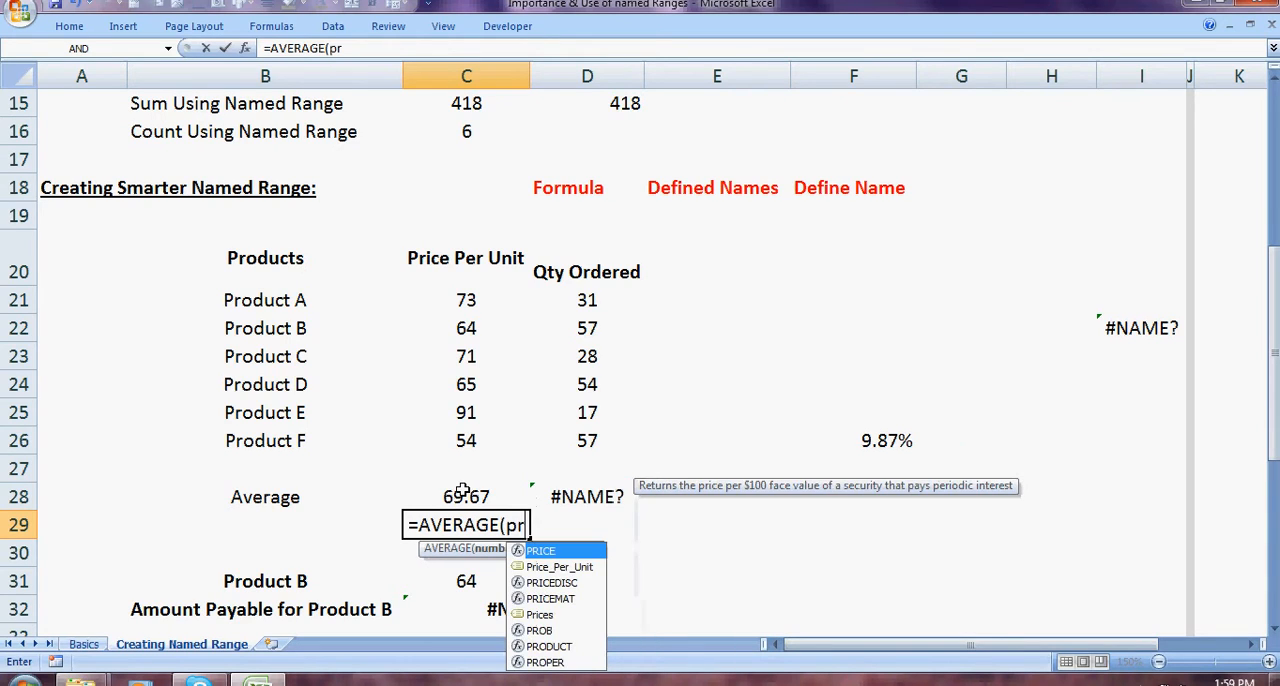
pyautogui.press('Down')
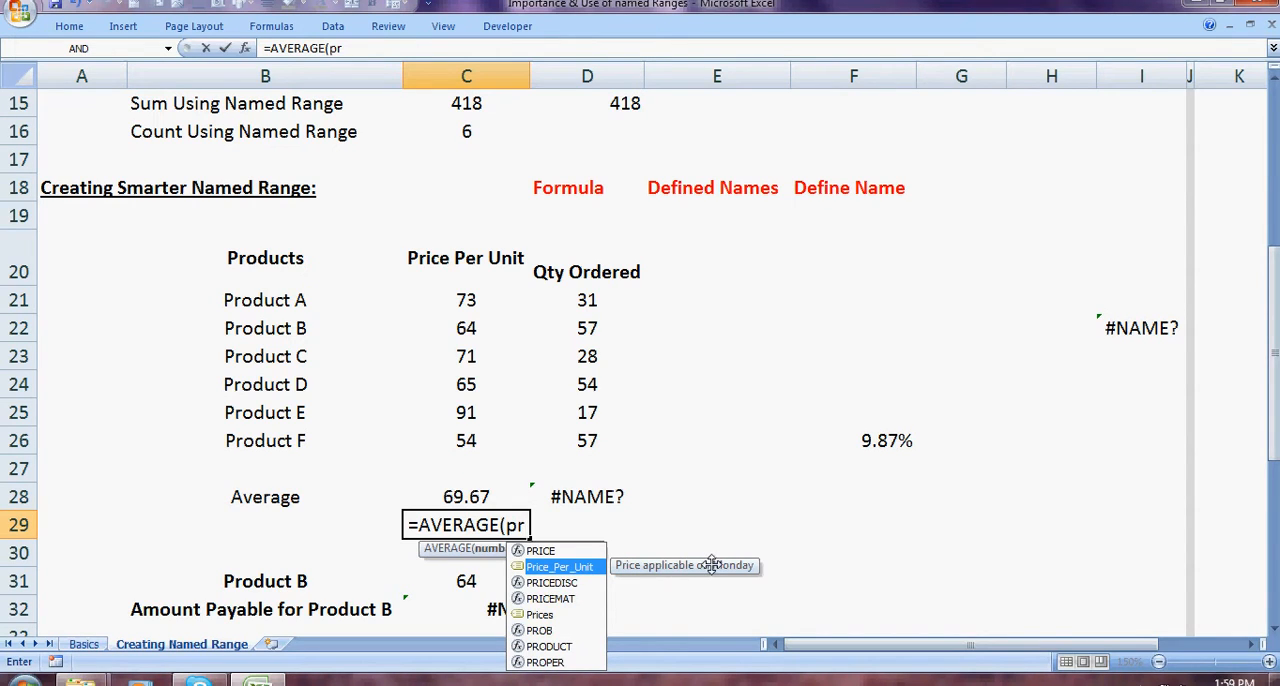
pyautogui.press('Down')
pyautogui.press('Down')
pyautogui.press('Down')
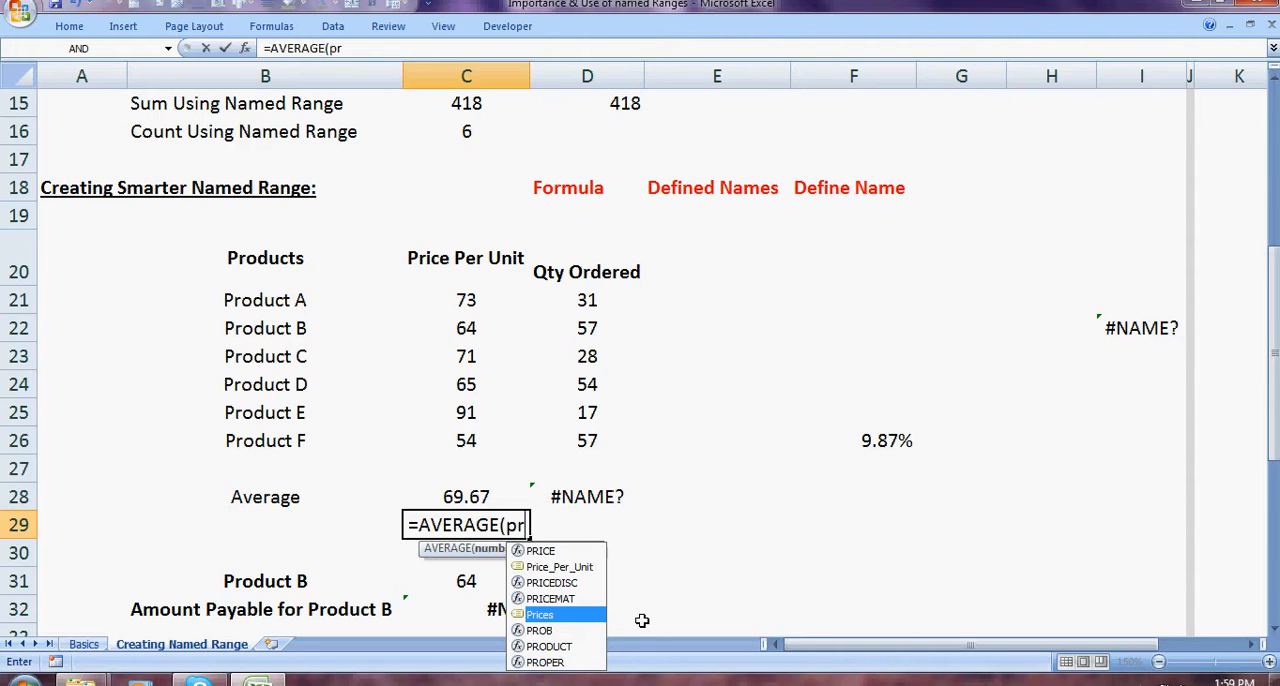
pyautogui.press('Up')
pyautogui.press('Up')
pyautogui.press('Up')
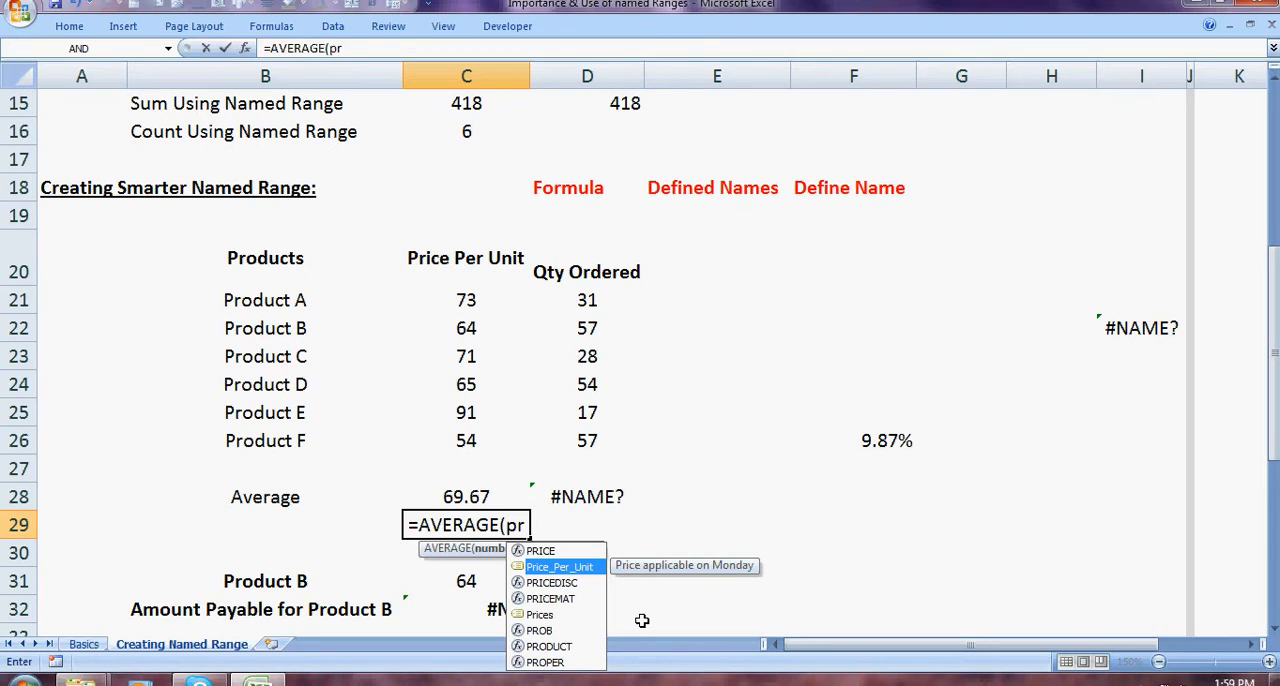
pyautogui.press('Tab')
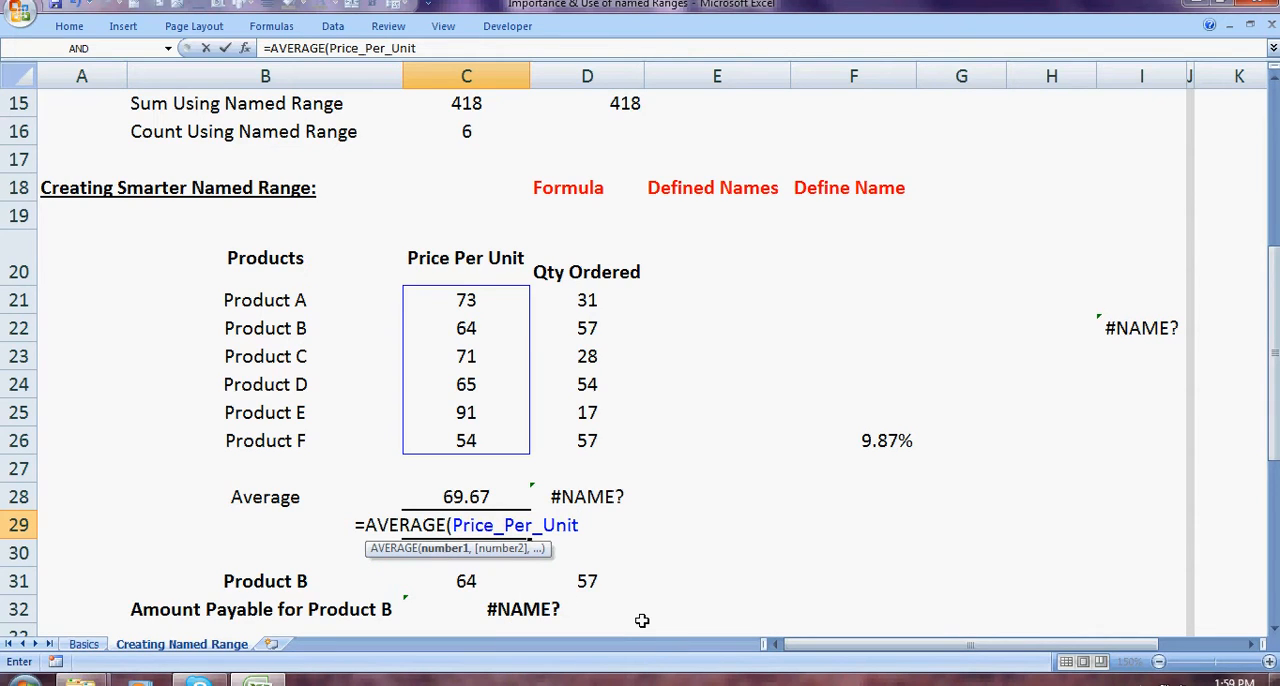
pyautogui.write(')')
pyautogui.press('Return')
pyautogui.press('Up')
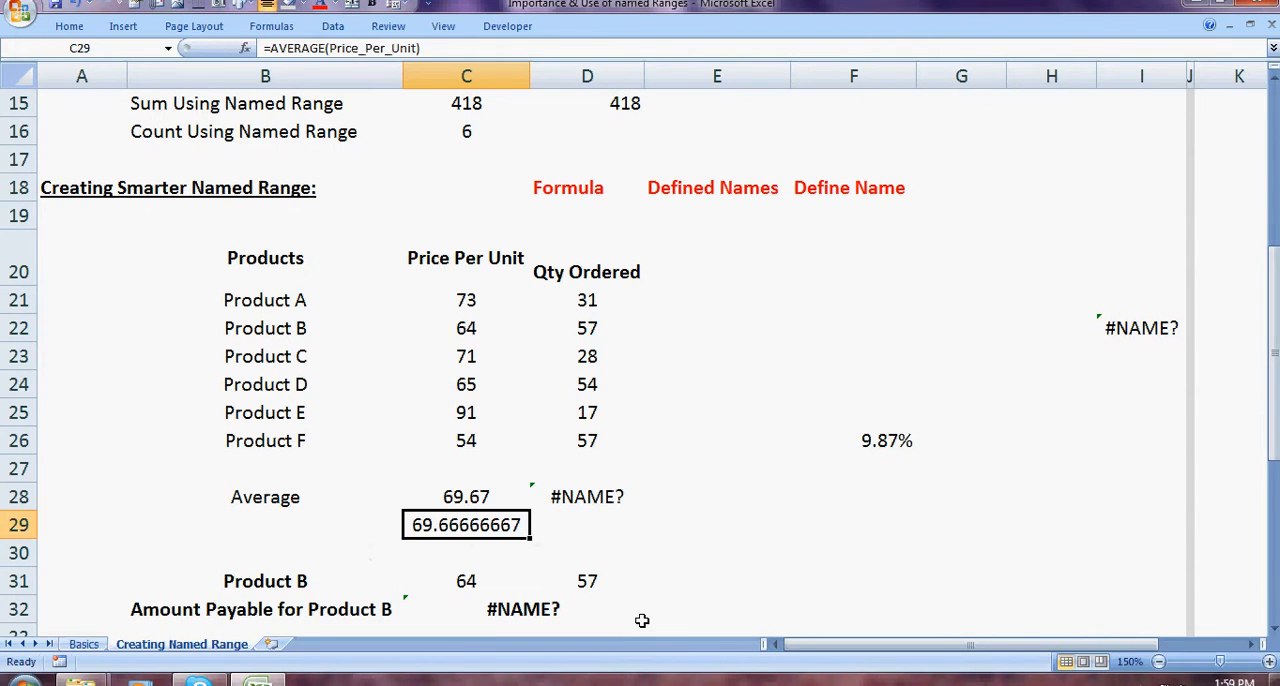
# Step: Open a new name definition for the Qty Ordered values in D21:D26
pyautogui.press('Right')
pyautogui.press('Up')
pyautogui.press('Up')
pyautogui.press('Up')
pyautogui.press('Up')
pyautogui.press('Up')
pyautogui.press('Up')
pyautogui.press('Up')
pyautogui.press('Up')
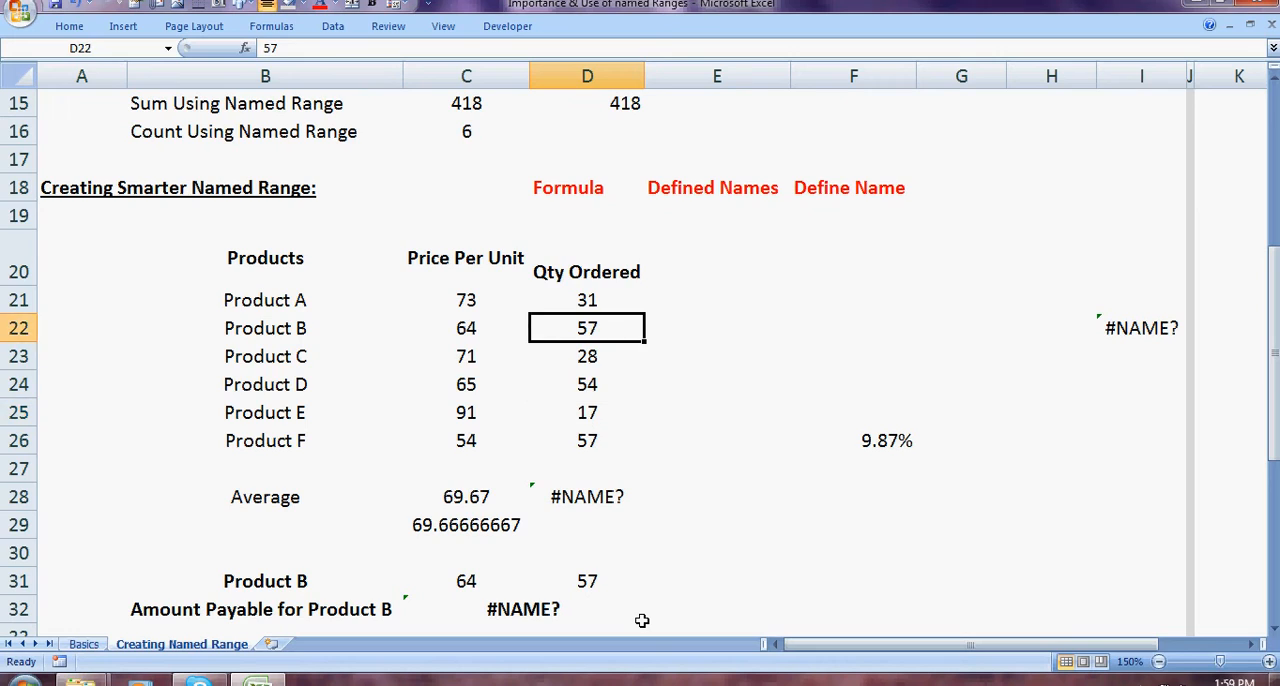
pyautogui.hotkey('shift', 'Down')
pyautogui.hotkey('shift', 'Down')
pyautogui.hotkey('shift', 'Down')
pyautogui.hotkey('shift', 'Down')
pyautogui.hotkey('shift', 'Down')
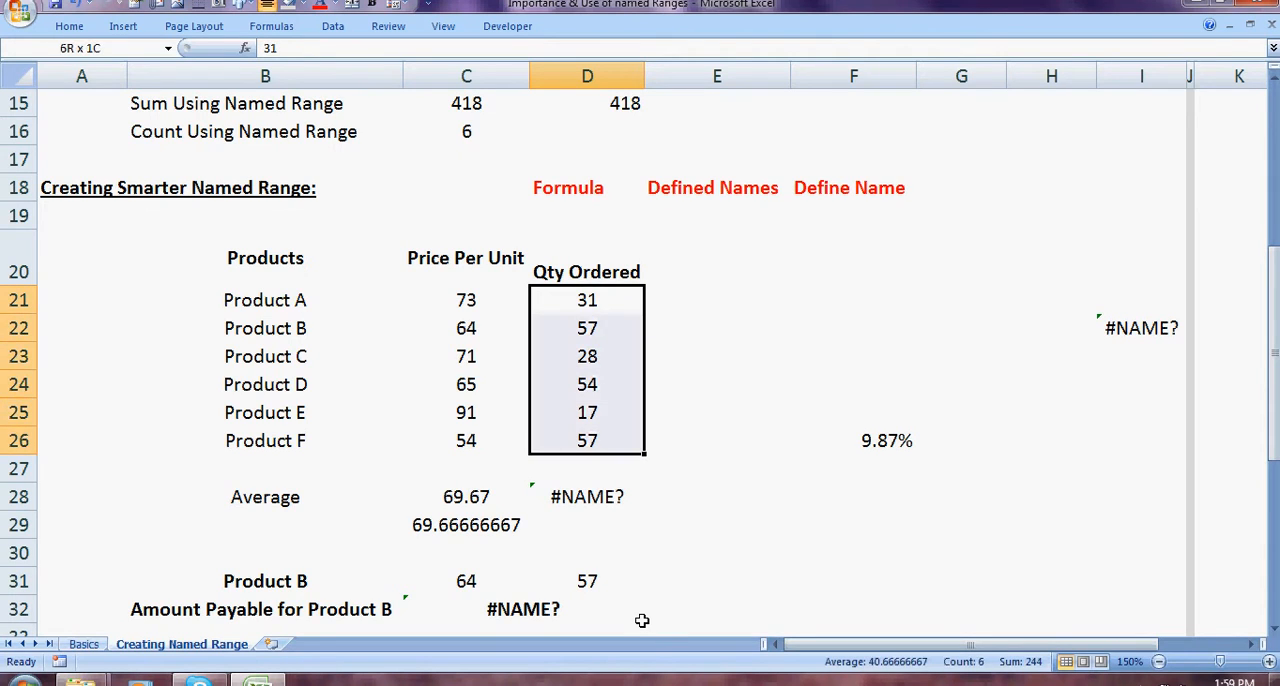
pyautogui.click(285, 30)
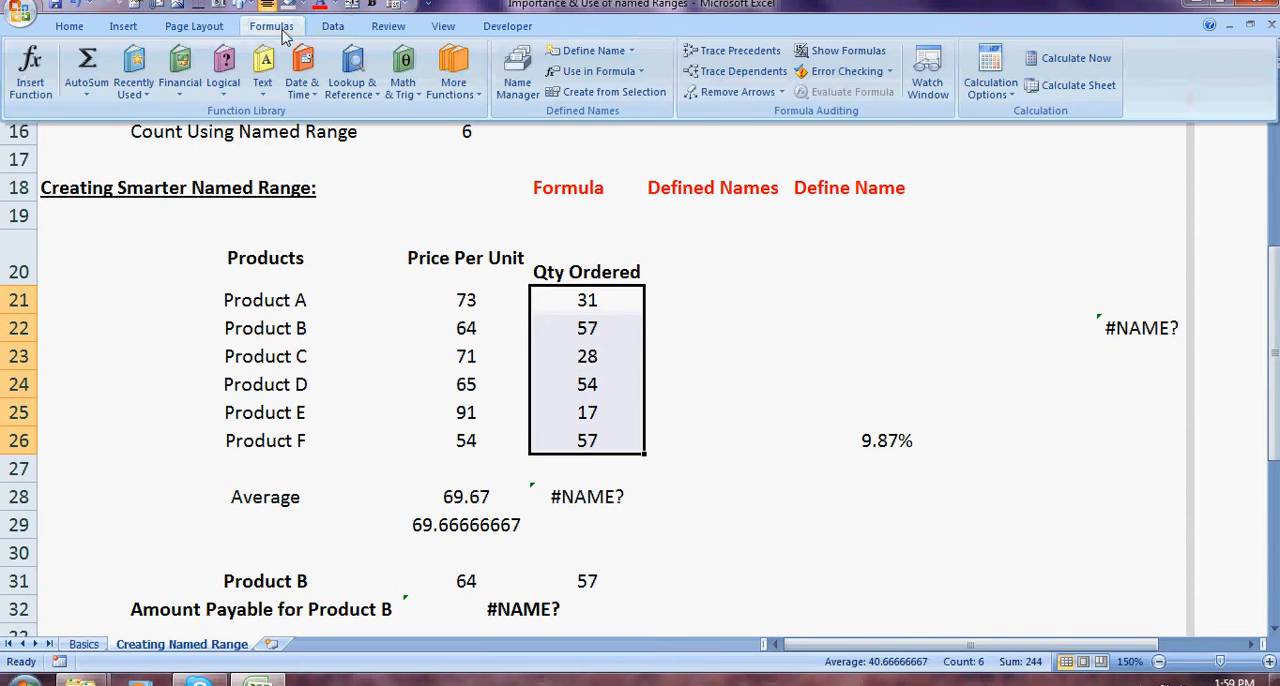
pyautogui.click(597, 60)
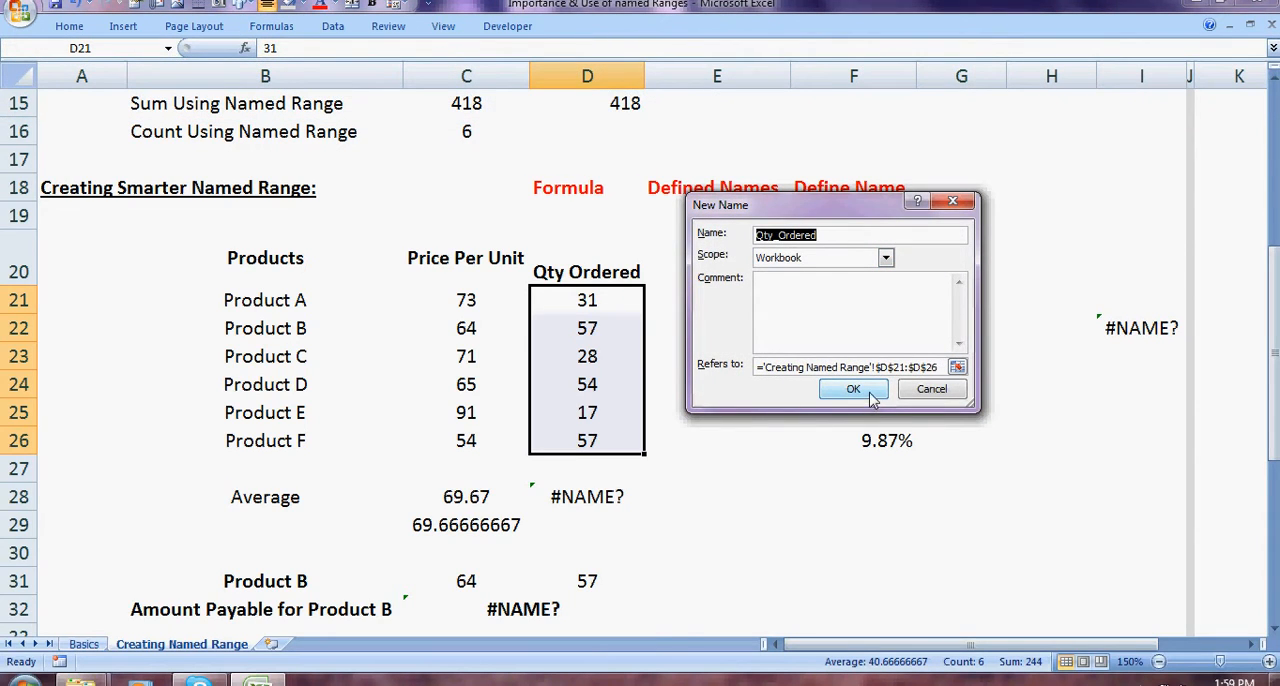
# Step: Create the workbook-scoped name Qty_Ordered with the comment "Qty Ordered on Monday"
pyautogui.click(838, 326)
pyautogui.write('Qt')
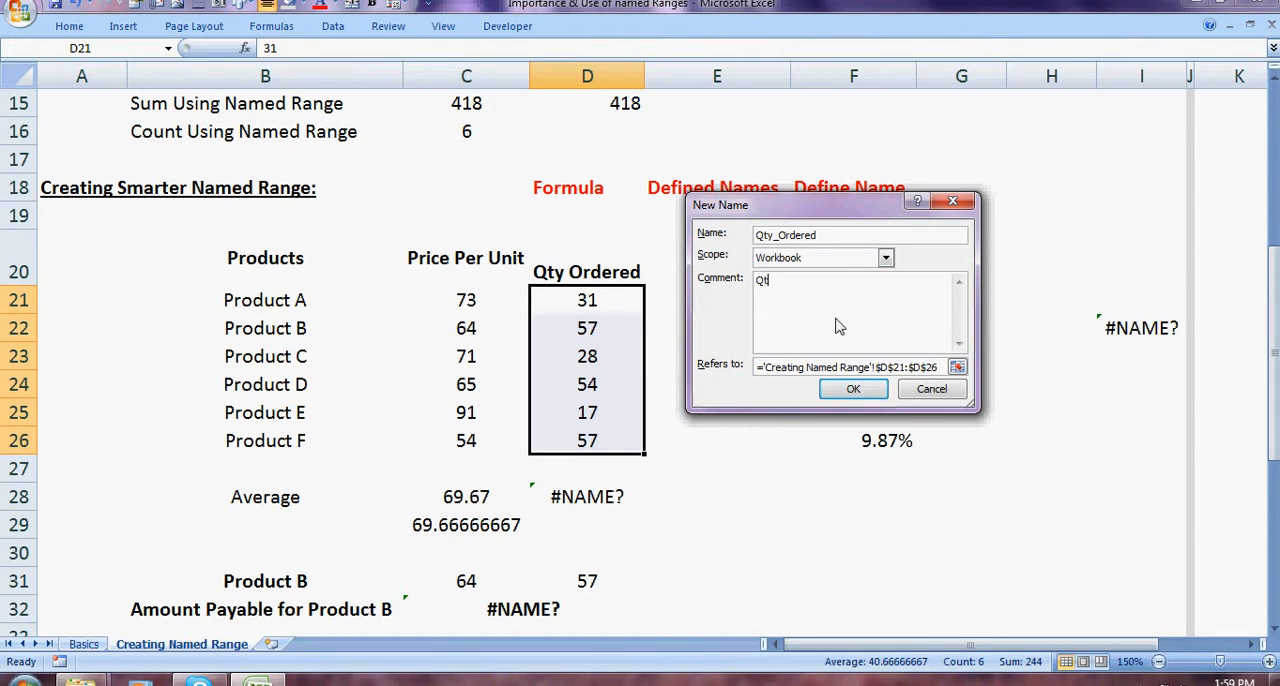
pyautogui.write('y Ordered om')
pyautogui.press('BackSpace')
pyautogui.write('n Monday')
pyautogui.click(853, 389)
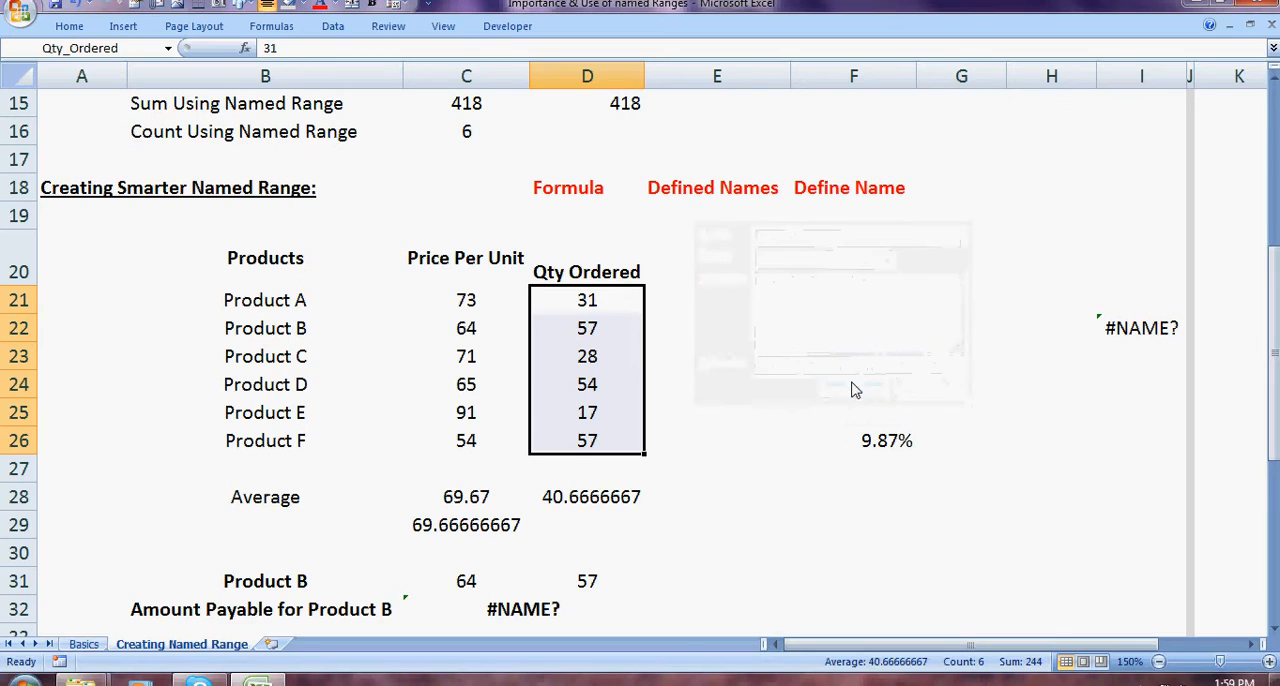
# Step: Check the quantity average formula in D28, the Product B row and its Amount Payable formula in C32
pyautogui.click(580, 494)
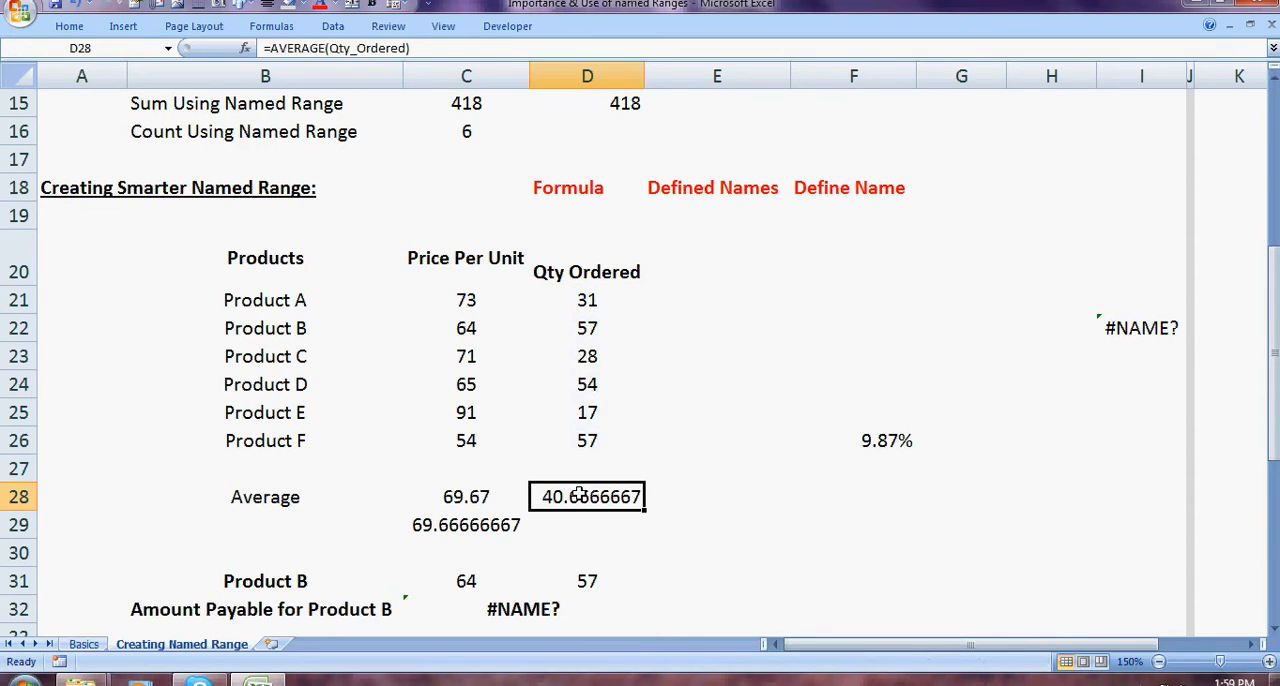
pyautogui.click(457, 580)
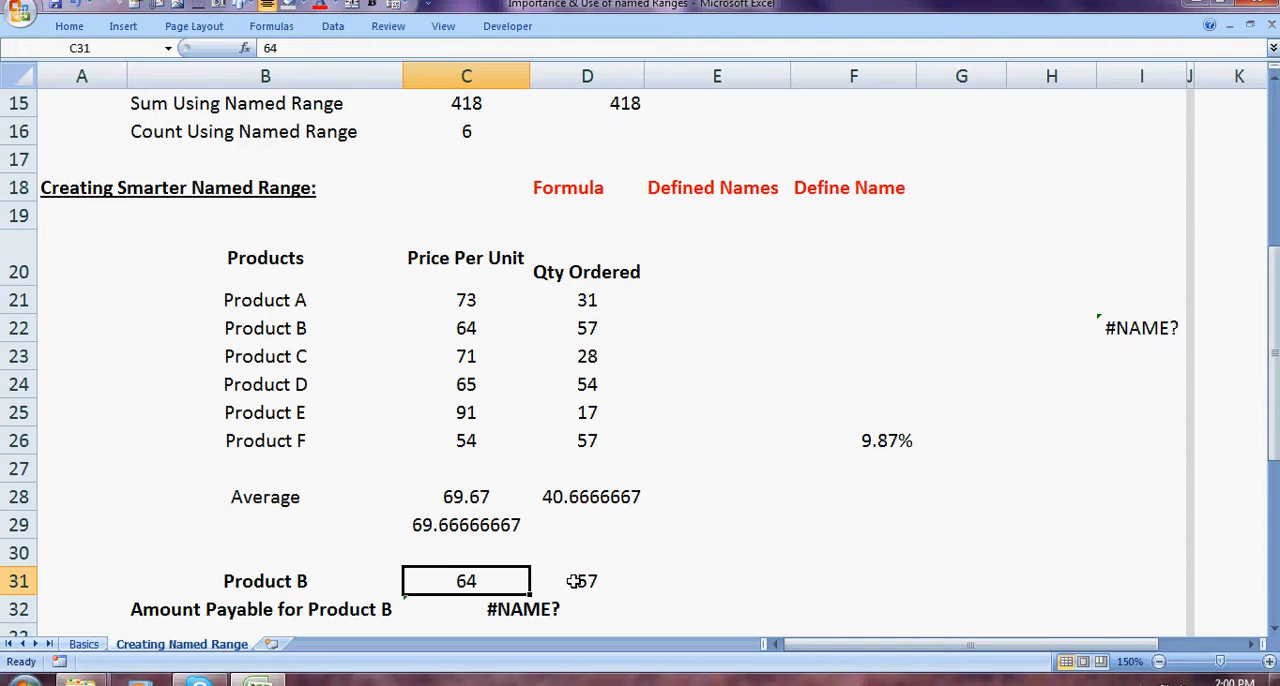
pyautogui.click(522, 605)
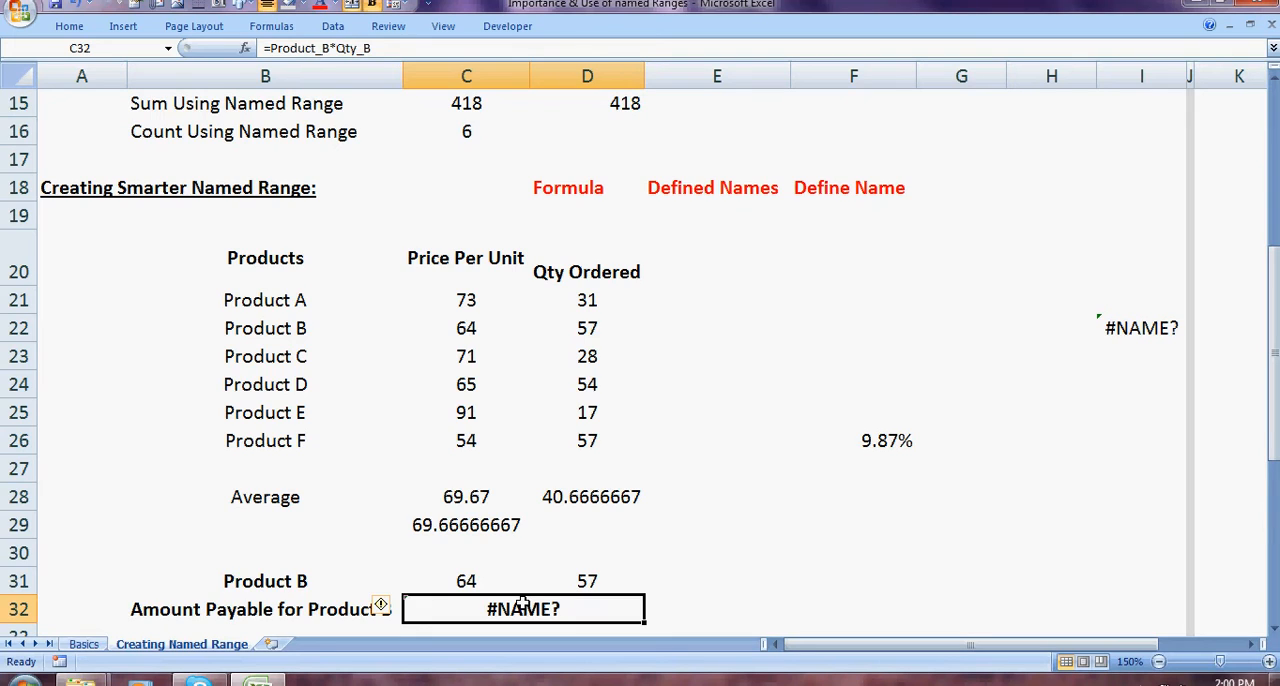
pyautogui.click(256, 581)
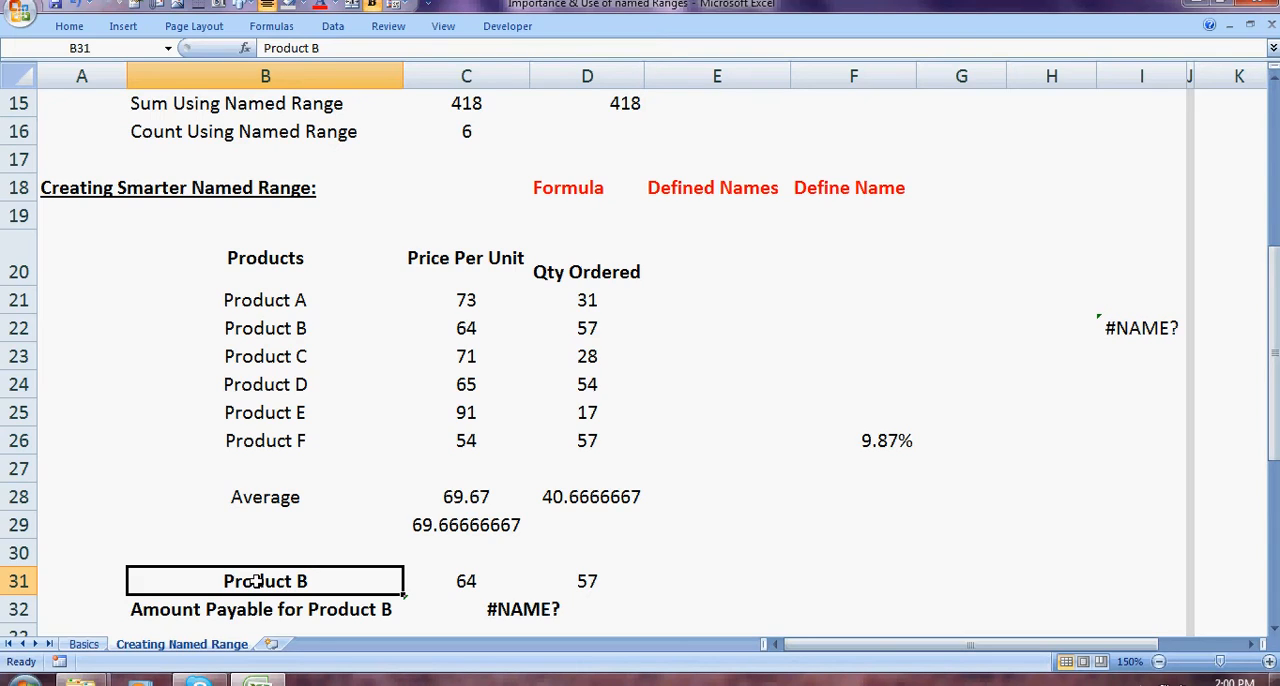
# Step: Define the workbook-scoped name Product_B for Product B's price in C31
pyautogui.click(455, 576)
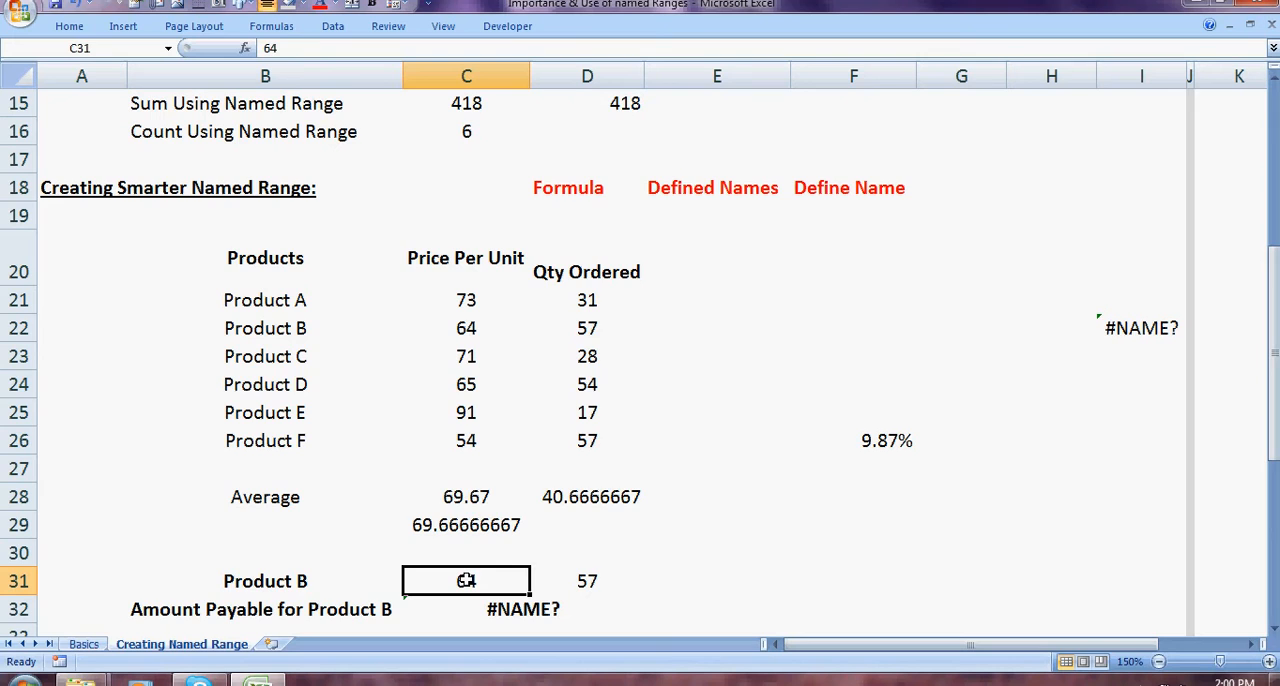
pyautogui.click(336, 30)
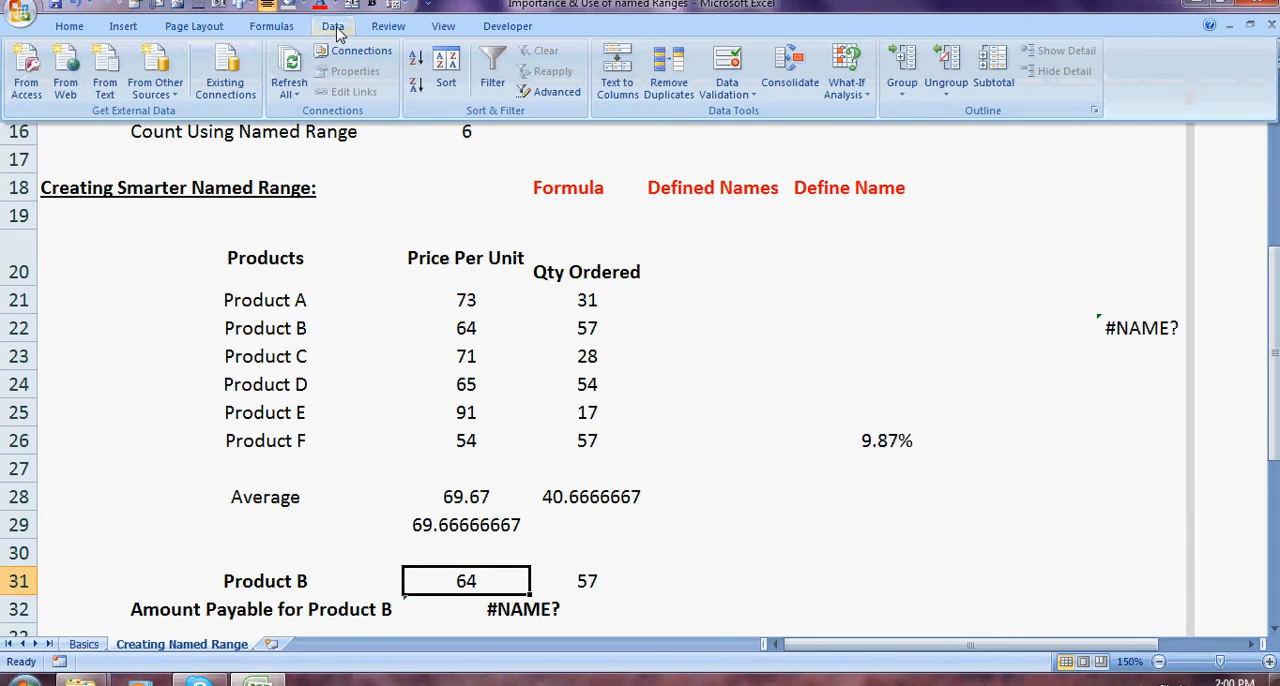
pyautogui.click(272, 26)
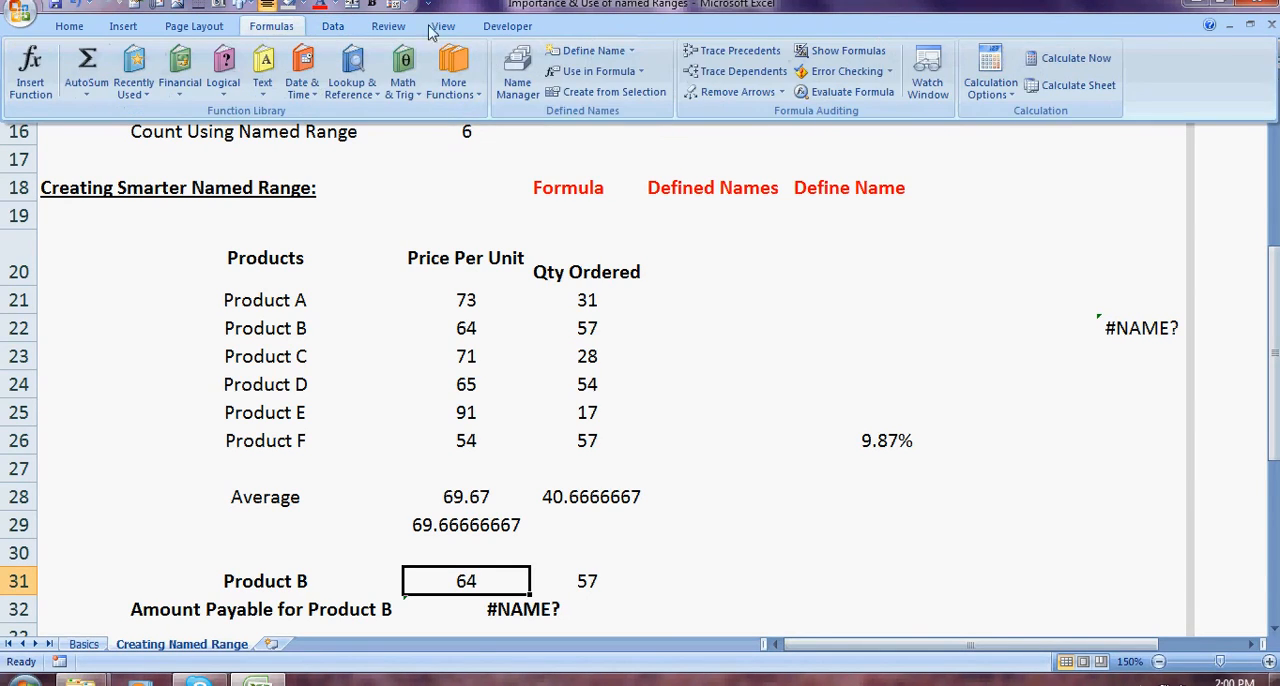
pyautogui.click(566, 58)
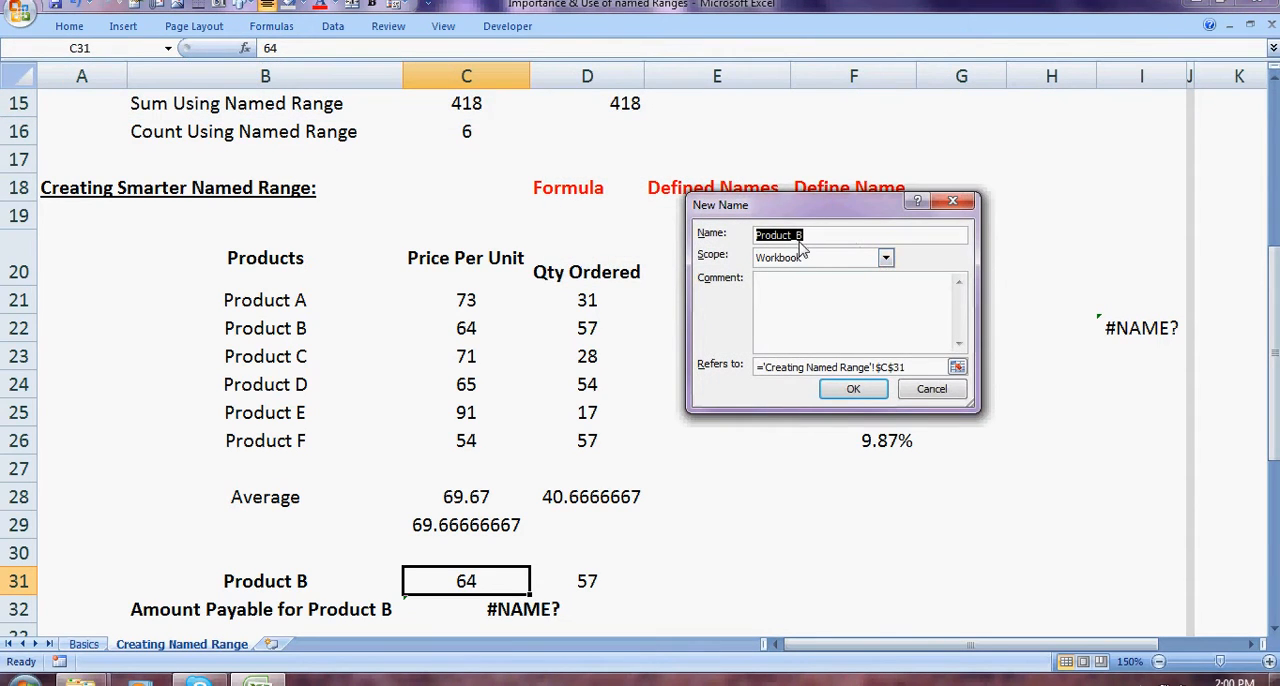
pyautogui.click(853, 389)
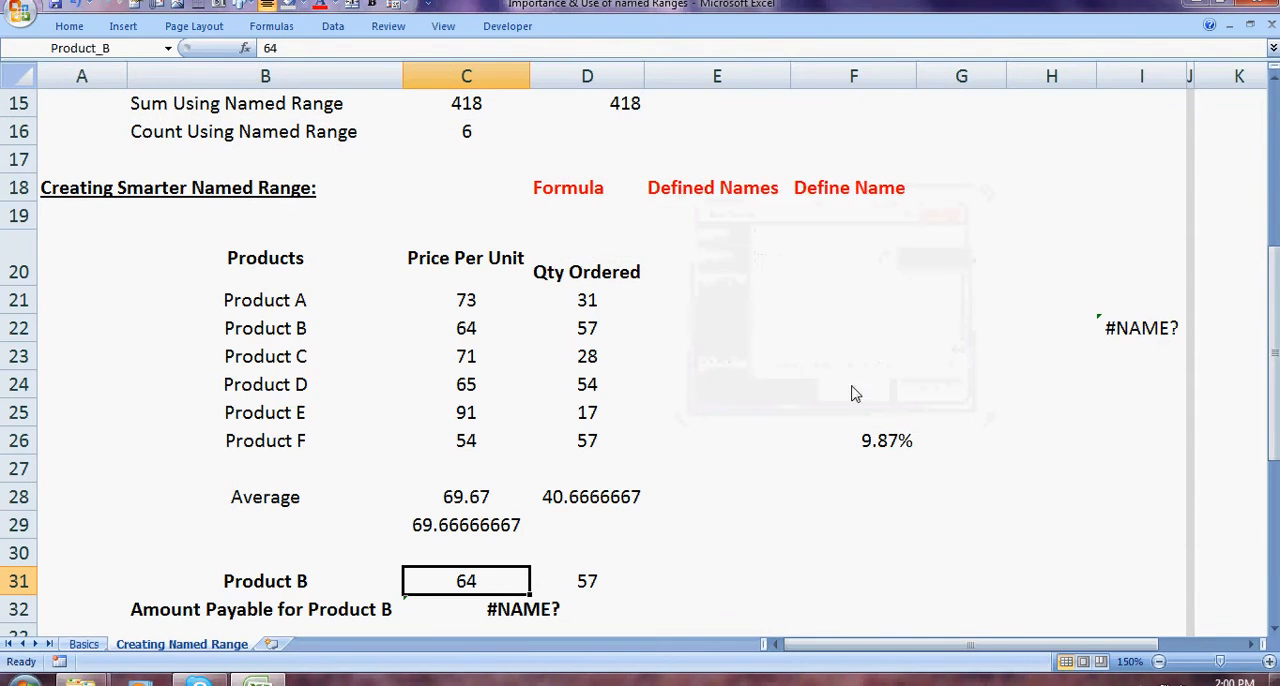
# Step: Define the workbook-scoped name Qty_B for Product B's quantity in D31 and check the Amount Payable formula in C32
pyautogui.click(565, 581)
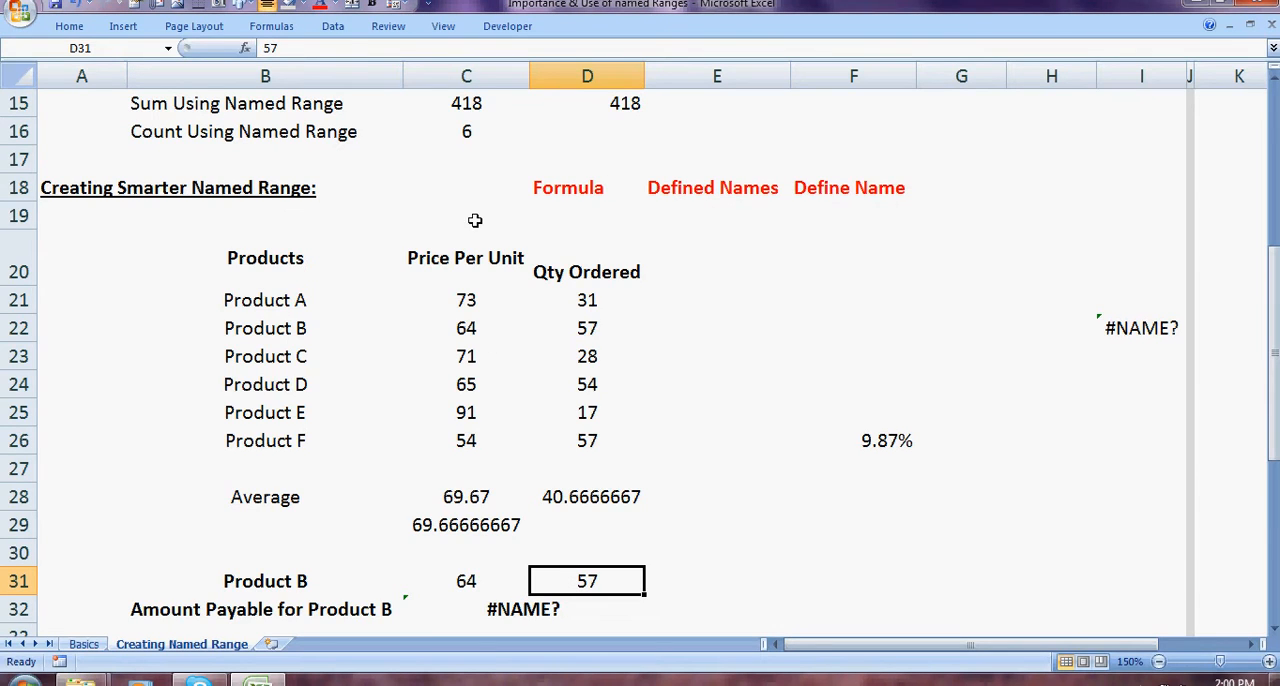
pyautogui.click(272, 28)
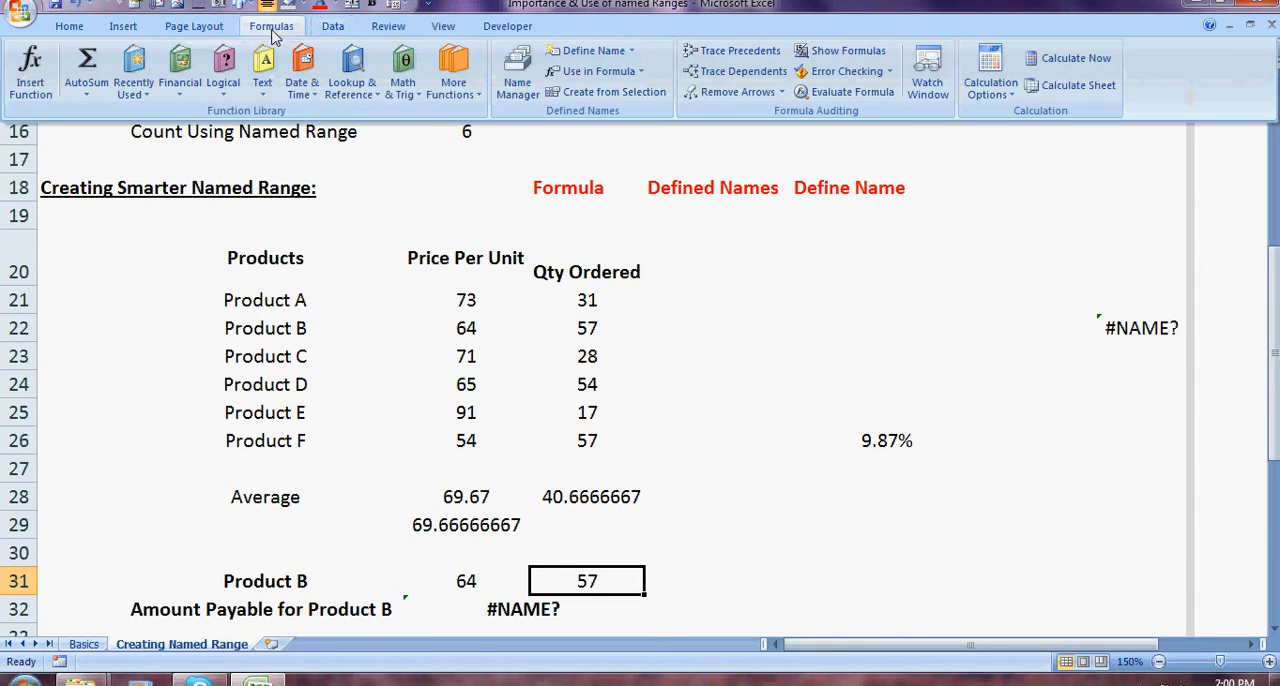
pyautogui.click(630, 52)
pyautogui.click(592, 68)
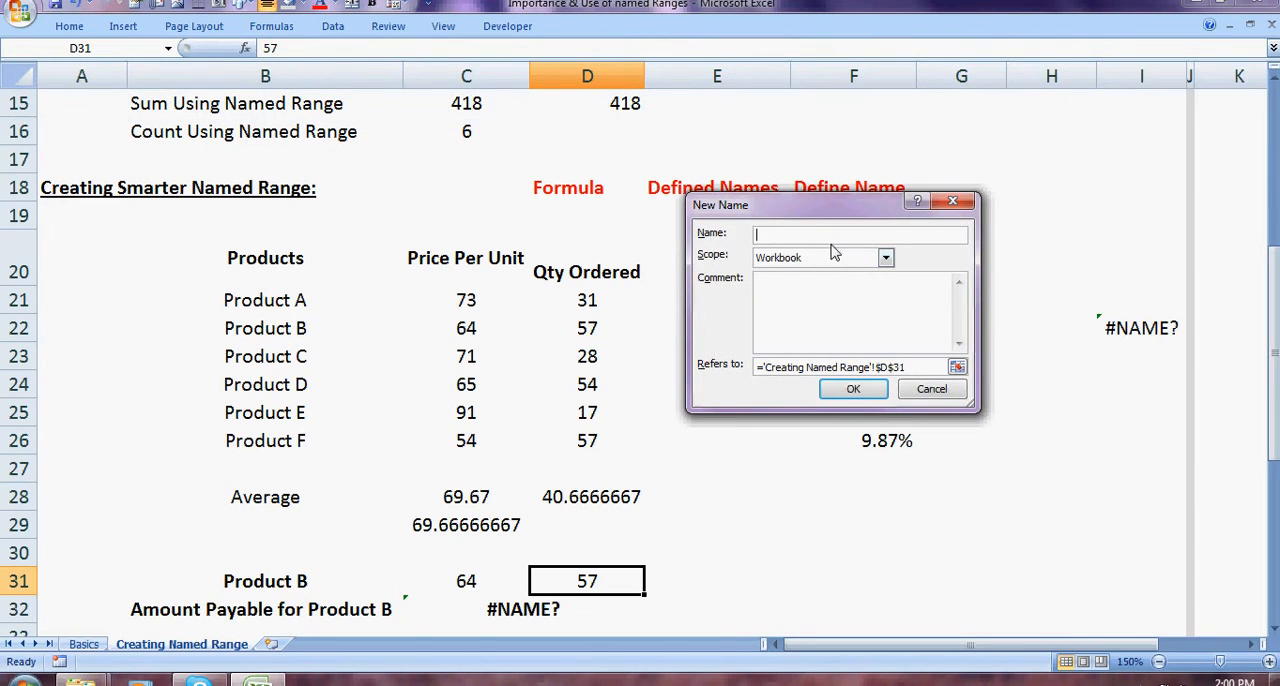
pyautogui.write('Qty_b')
pyautogui.press('BackSpace')
pyautogui.write('B')
pyautogui.press('Return')
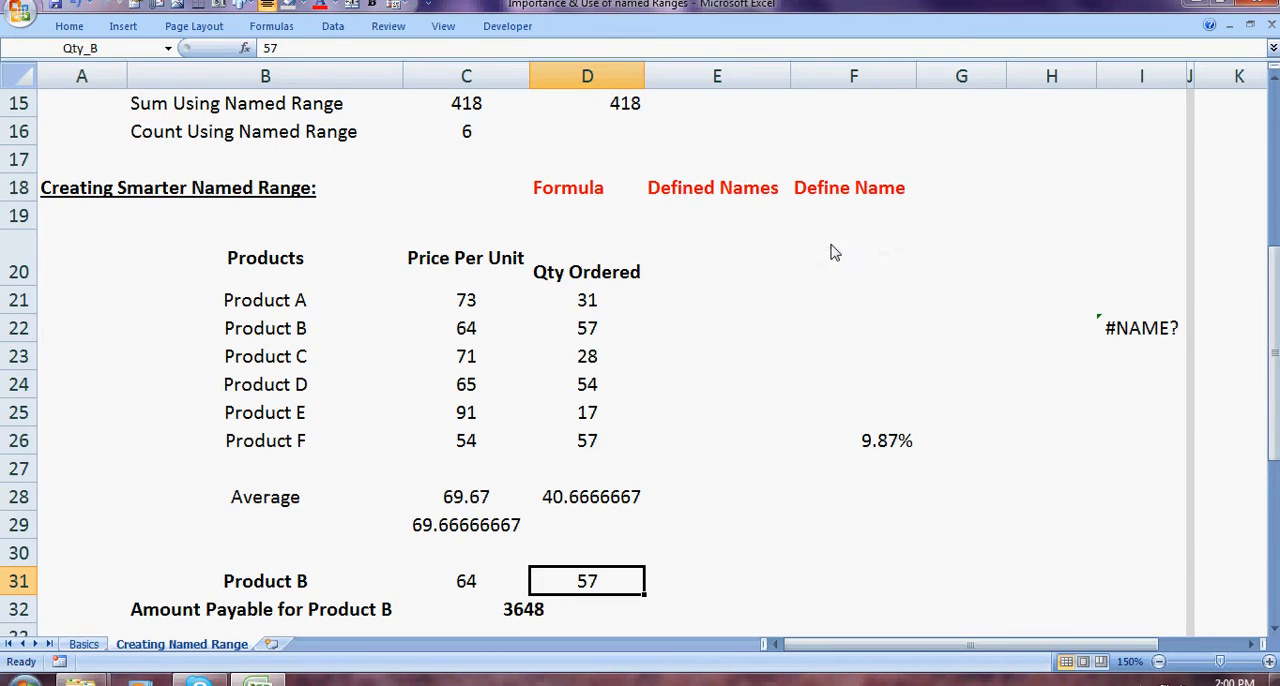
pyautogui.click(518, 610)
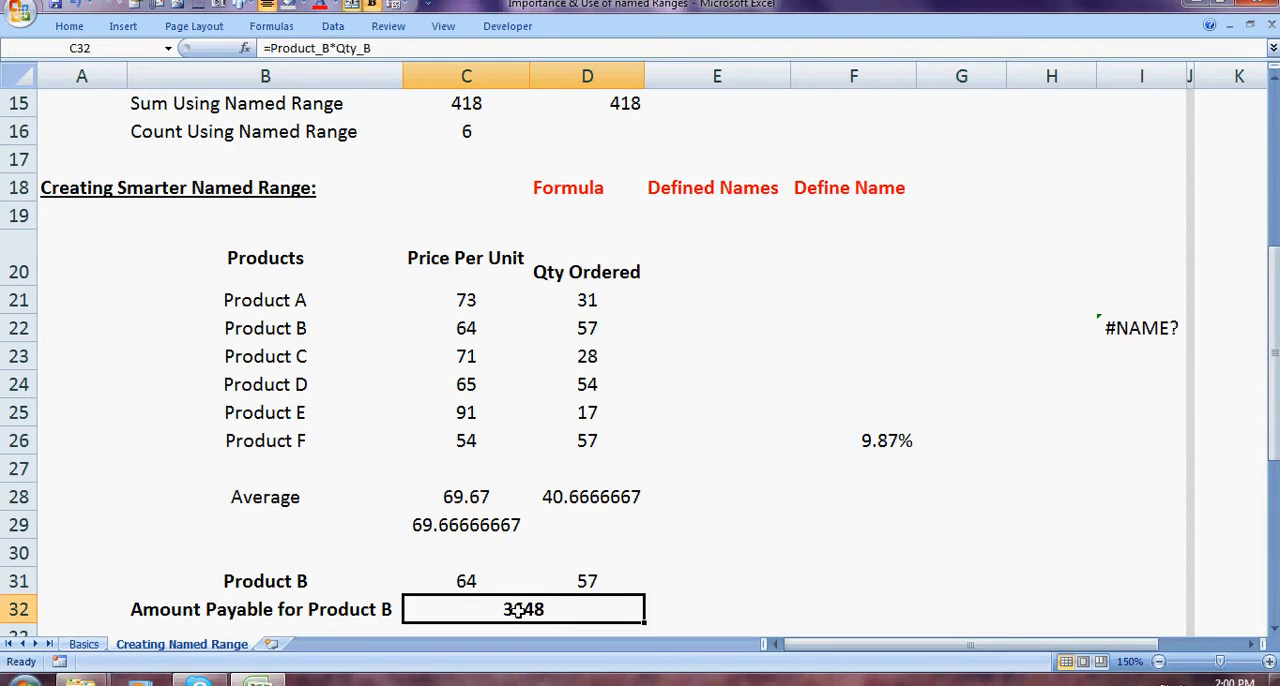
# Step: Enter the formula =Product_B*Qty_B in E30, picking both defined names from the formula suggestions
pyautogui.click(744, 558)
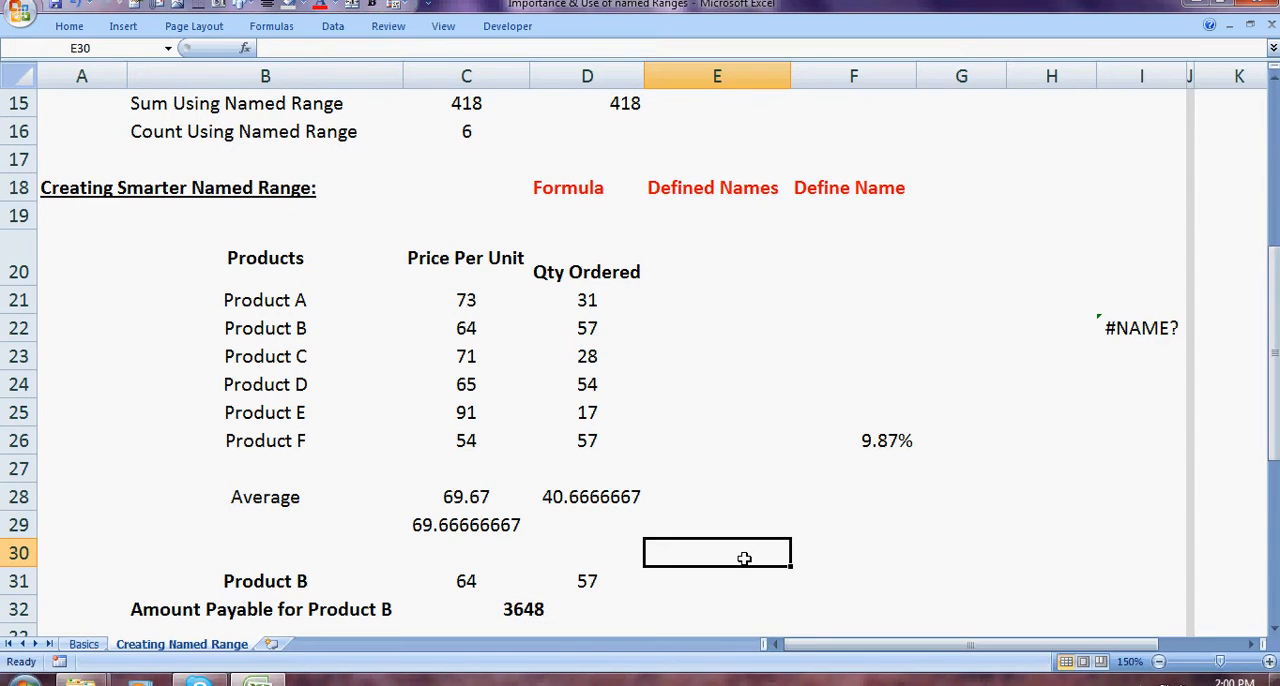
pyautogui.write('=PR')
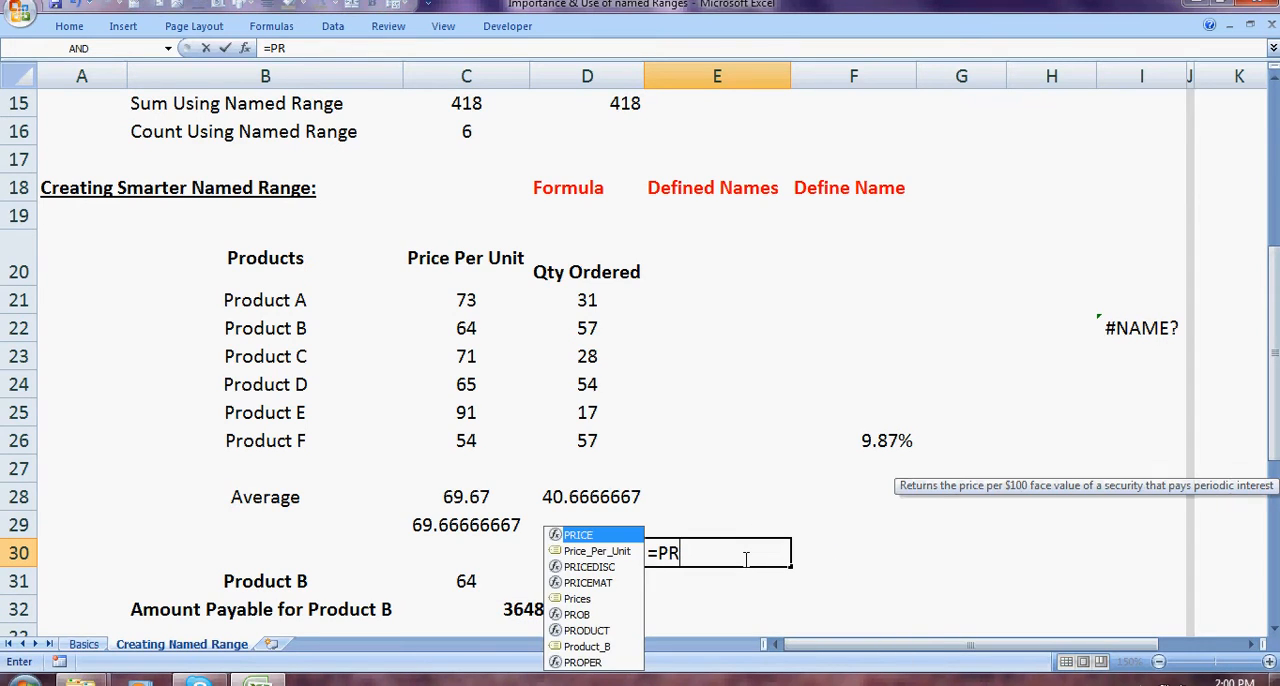
pyautogui.press('Down')
pyautogui.press('Down')
pyautogui.press('Down')
pyautogui.press('Down')
pyautogui.press('Down')
pyautogui.press('Down')
pyautogui.press('Down')
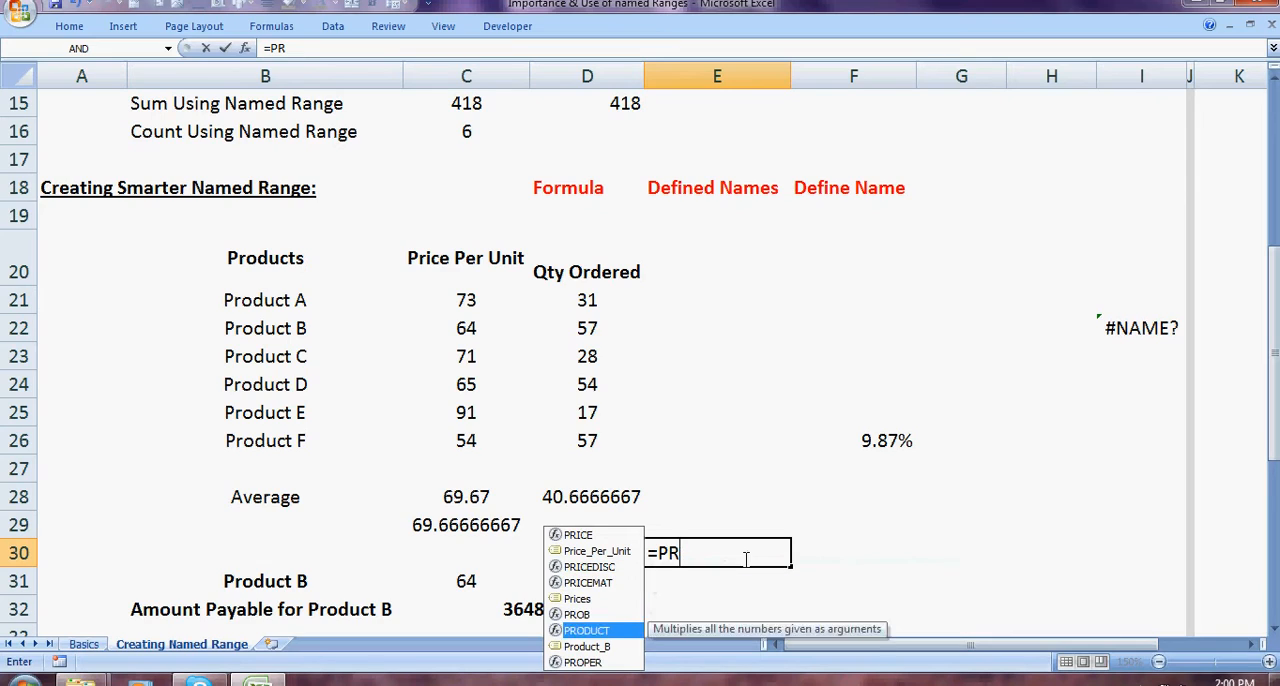
pyautogui.press('Tab')
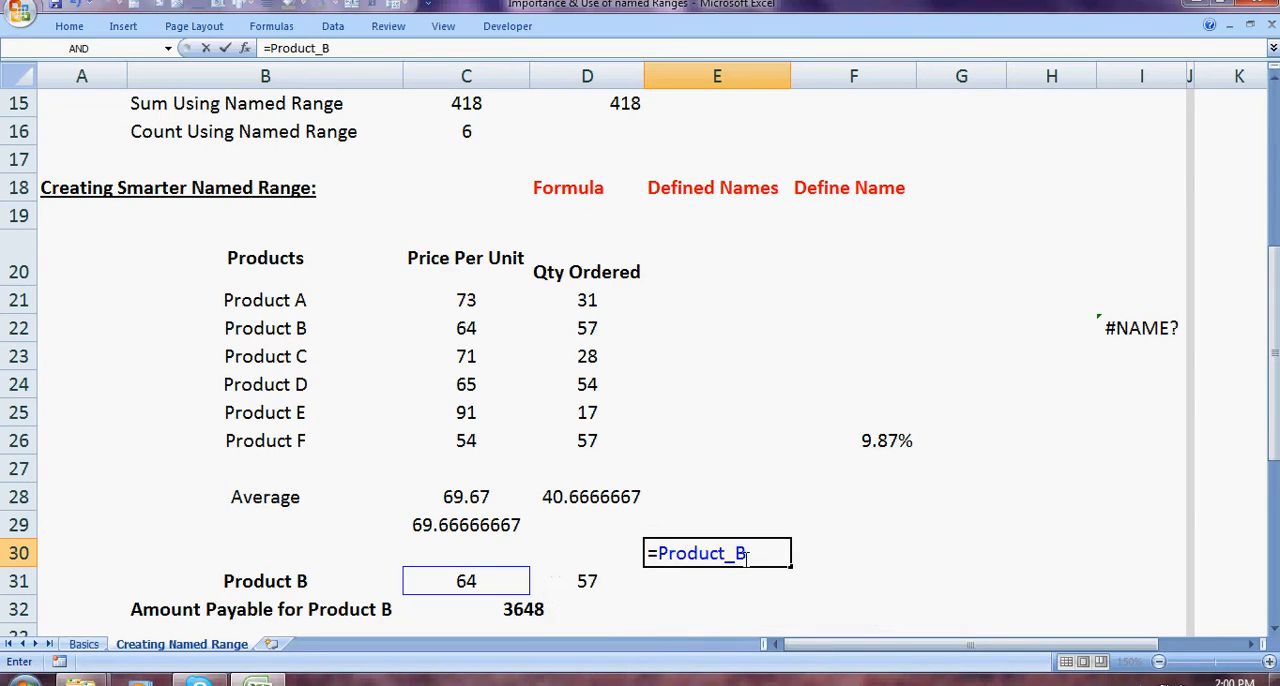
pyautogui.write('*QR')
pyautogui.press('BackSpace')
pyautogui.write('T')
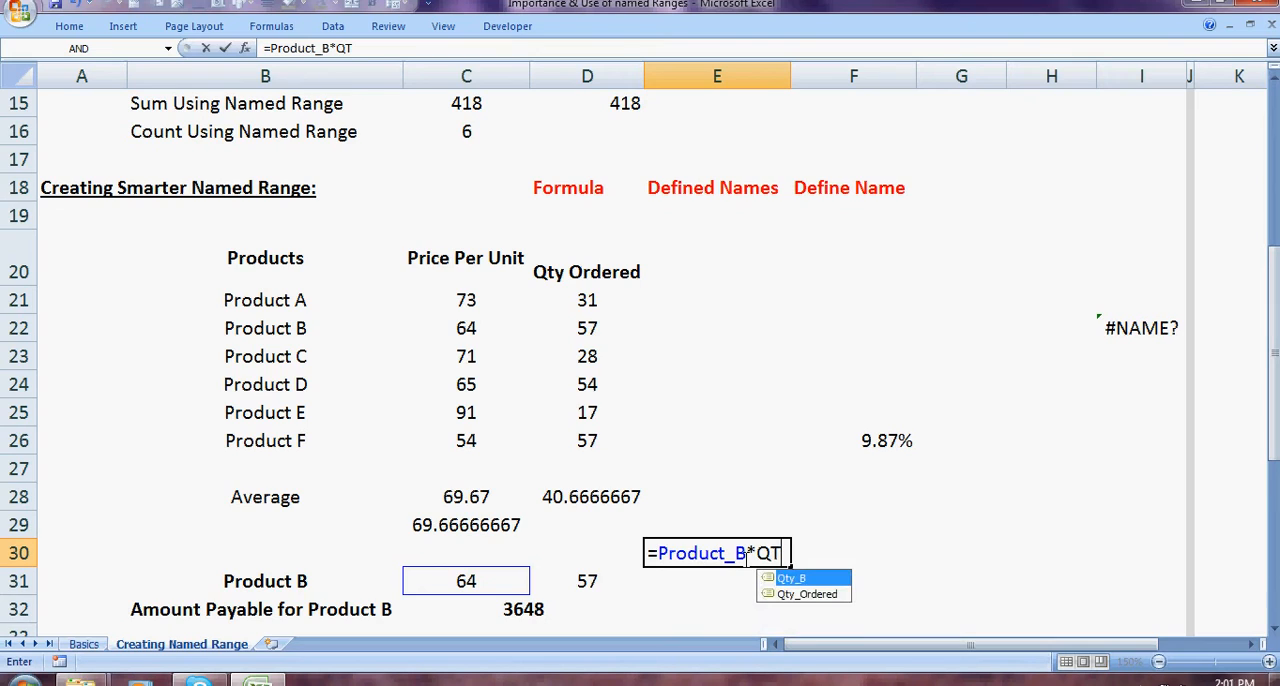
pyautogui.press('Tab')
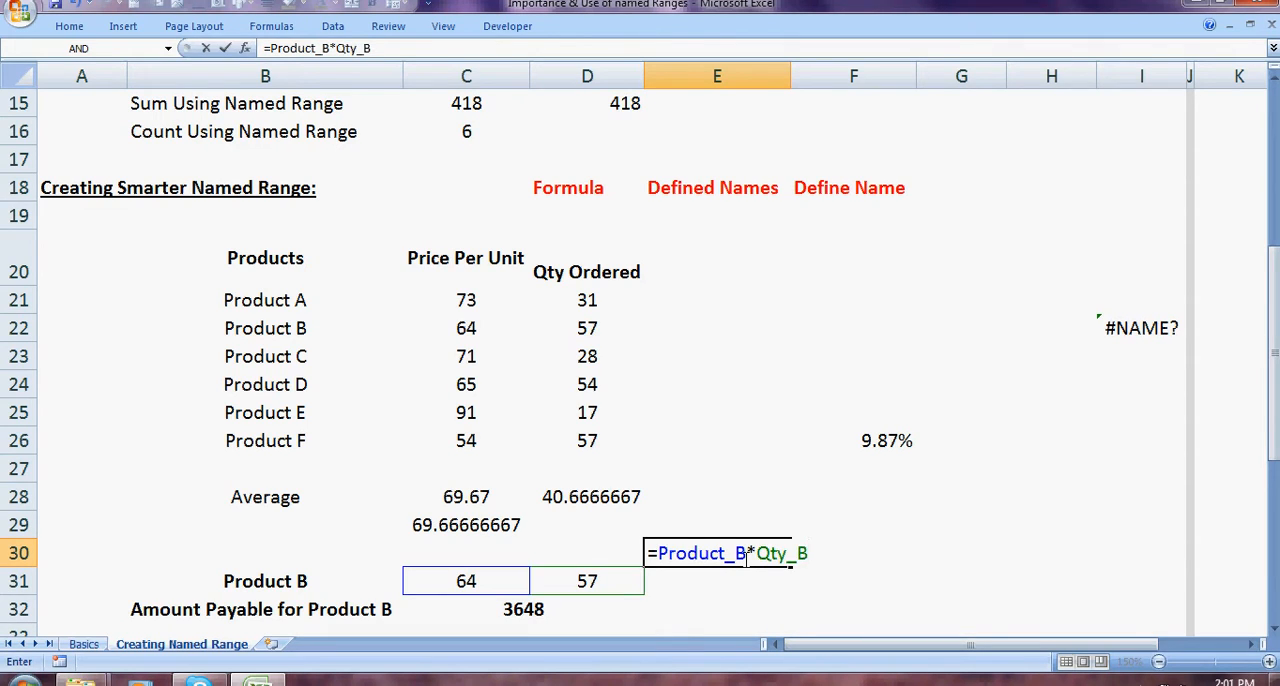
pyautogui.hotkey('ctrl', 'Return')
# Step: Examine Product B's named price and quantity cells in row 31 and compare the formulas in C32 and E30
pyautogui.press('Left')
pyautogui.press('Left')
pyautogui.press('Down')
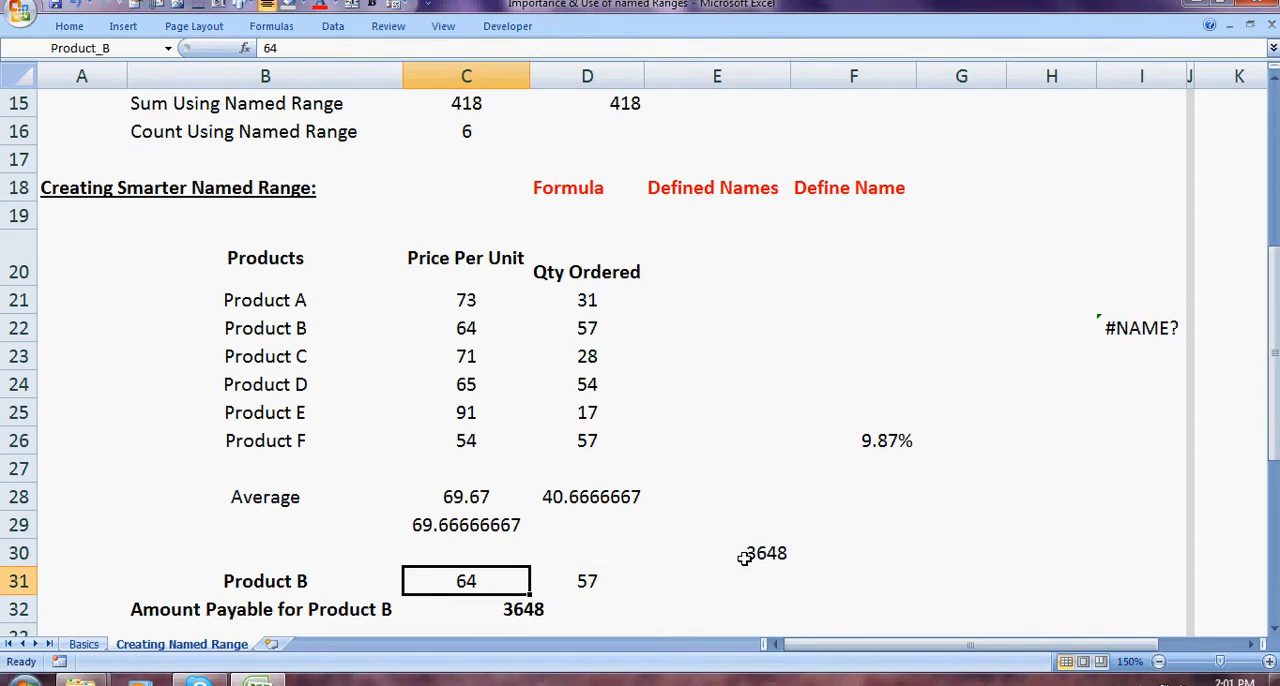
pyautogui.press('Down')
pyautogui.press('Down')
pyautogui.press('Down')
pyautogui.press('Up')
pyautogui.press('Up')
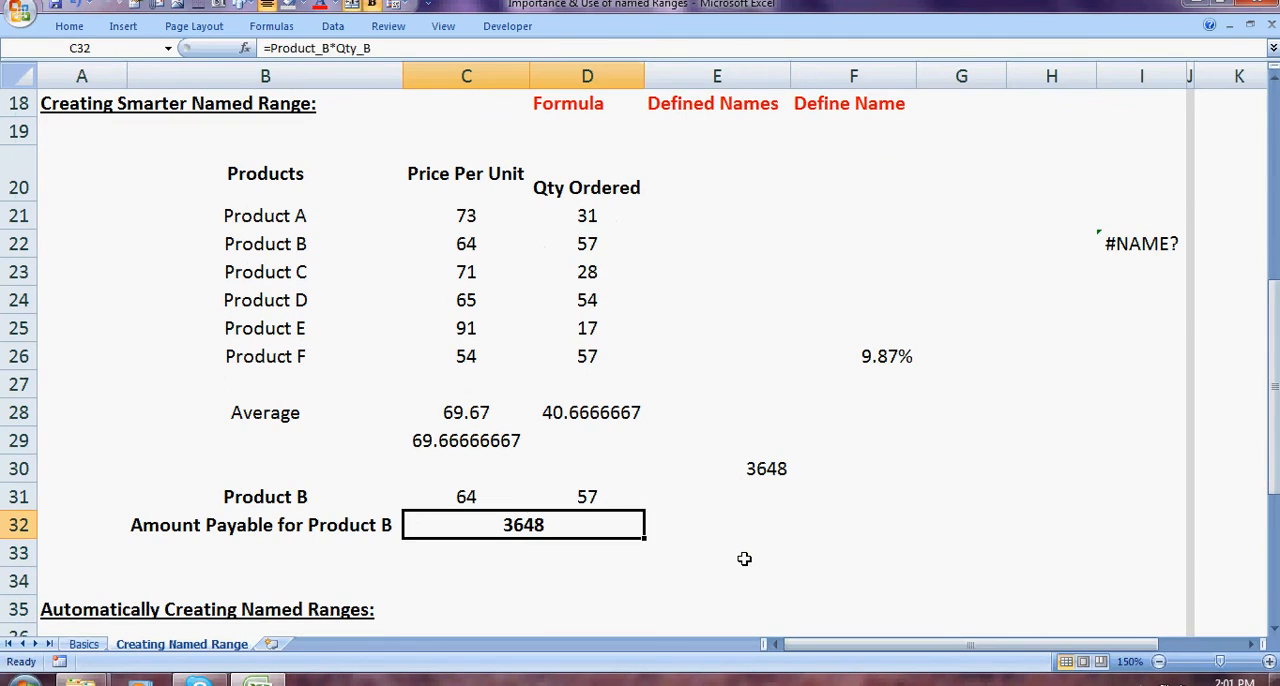
pyautogui.press('Up')
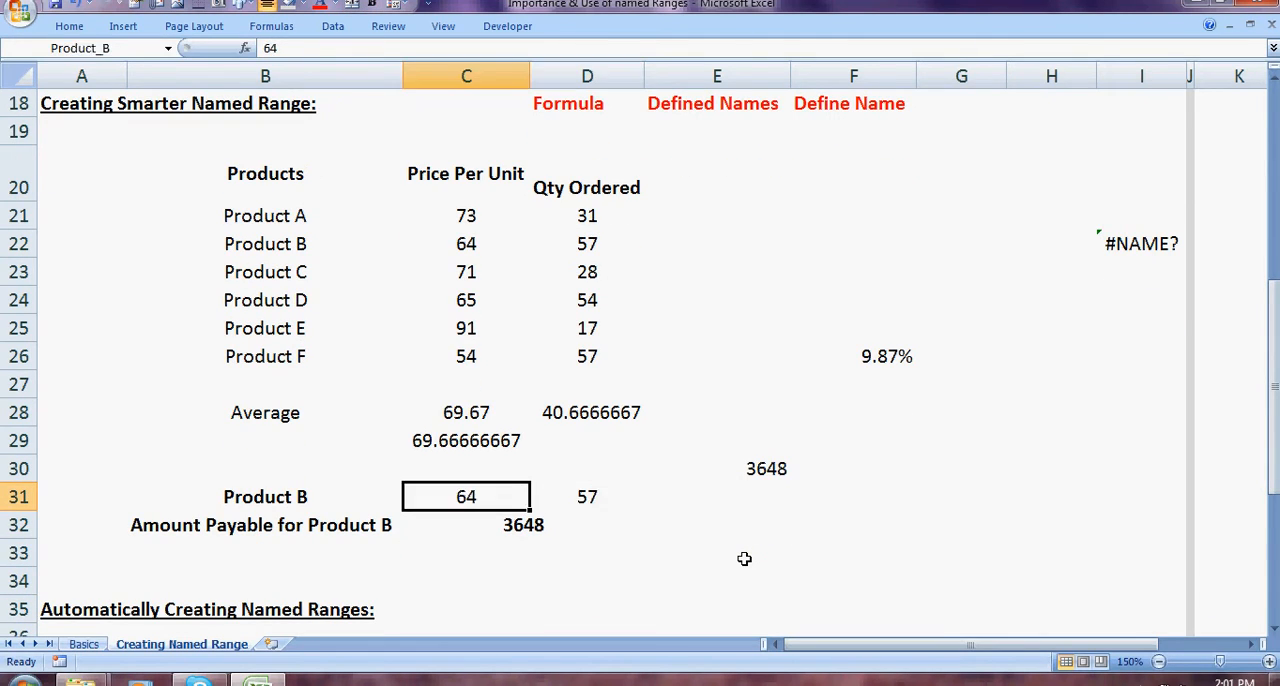
pyautogui.press('Right')
pyautogui.press('Right')
pyautogui.press('Right')
pyautogui.press('Up')
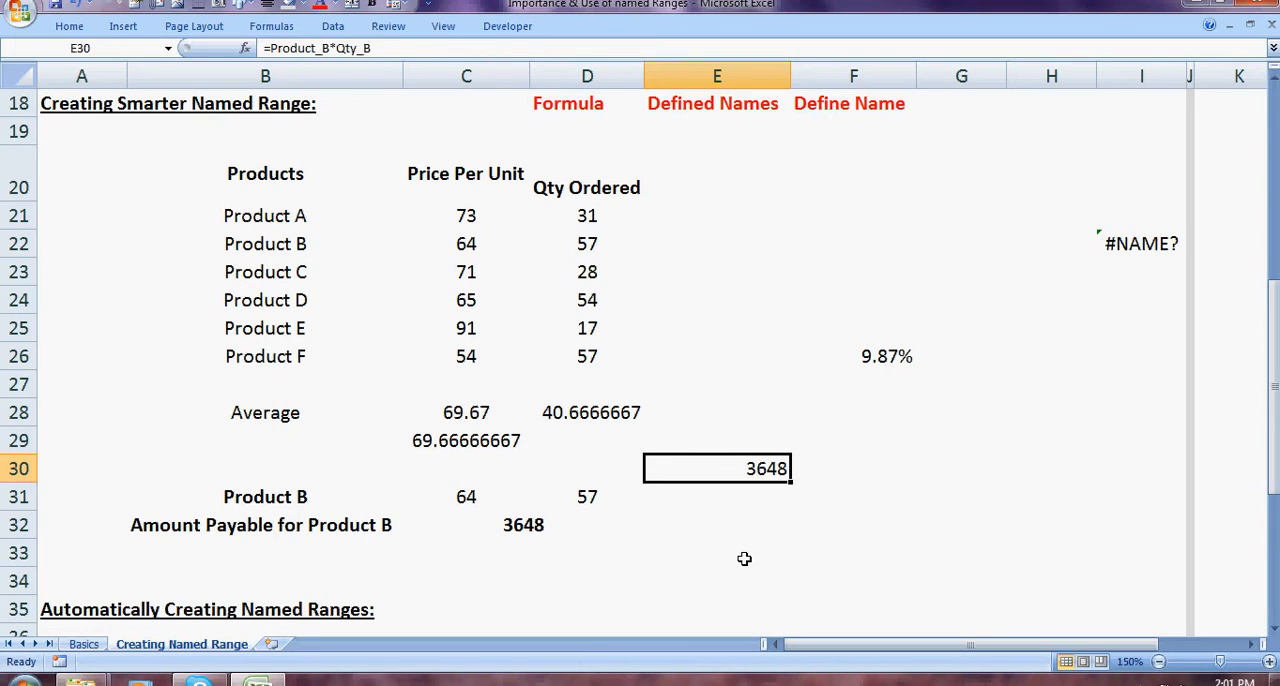
# Step: Change the formula in E30 to =Product_B*10%
pyautogui.click(384, 48)
pyautogui.press('BackSpace')
pyautogui.press('BackSpace')
pyautogui.press('BackSpace')
pyautogui.press('BackSpace')
pyautogui.press('BackSpace')
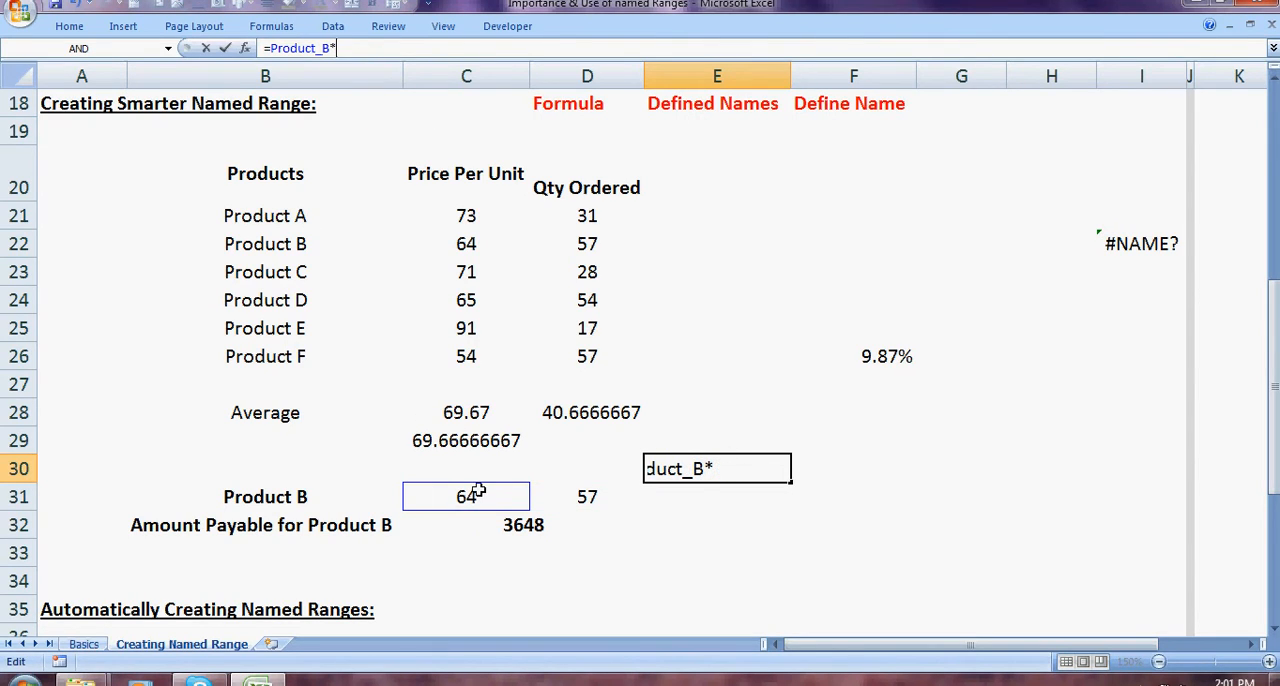
pyautogui.write('10%')
pyautogui.hotkey('ctrl', 'Return')
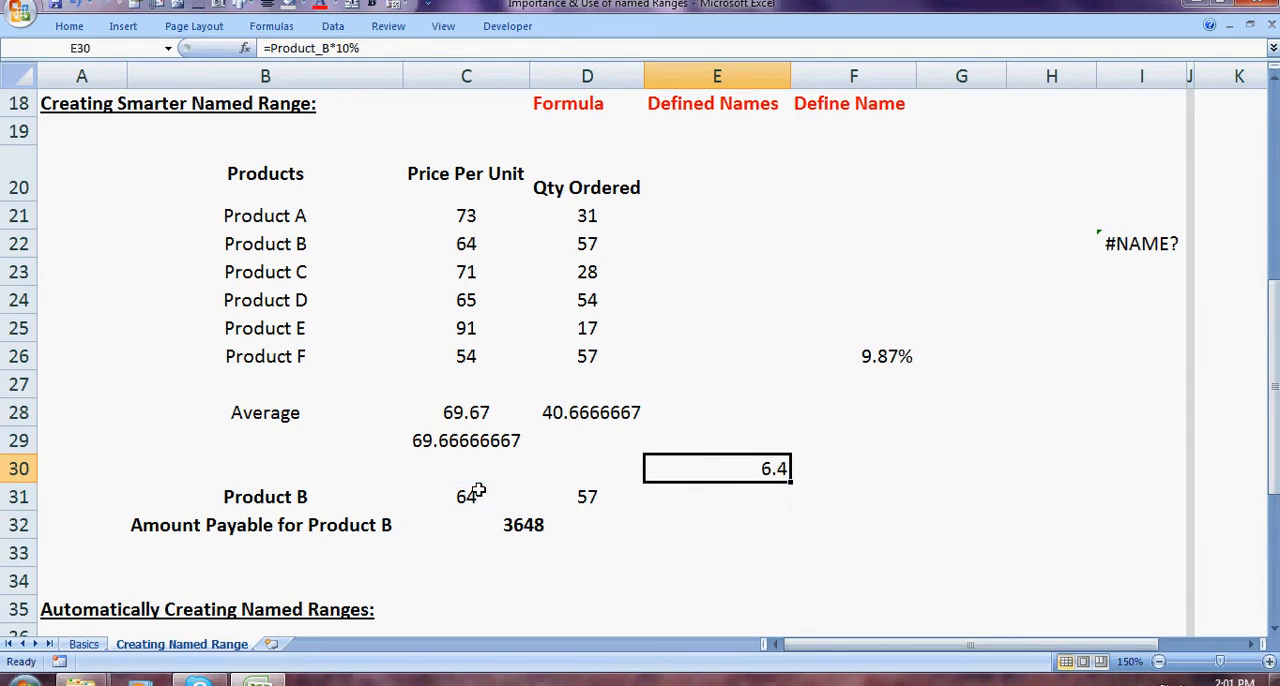
# Step: Review the named cells C31 and D31, the formula in E30 and the Automatically Creating Named Ranges section
pyautogui.press('Left')
pyautogui.press('Left')
pyautogui.press('Down')
pyautogui.press('Right')
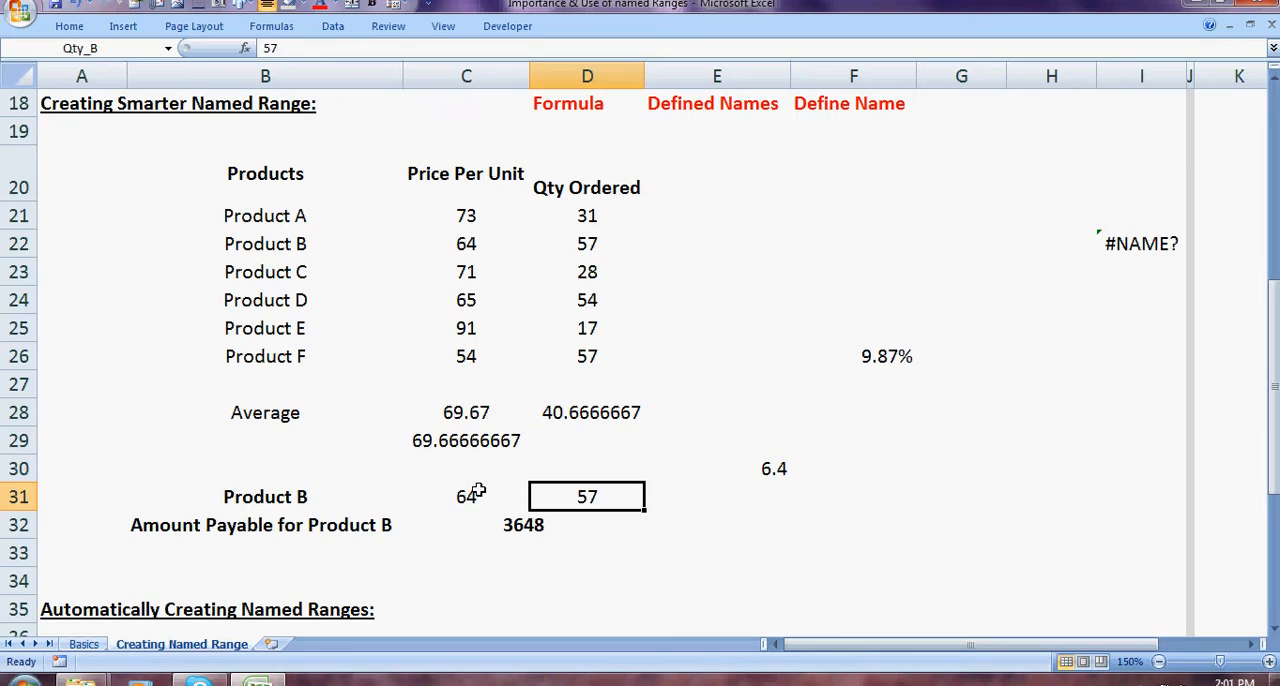
pyautogui.press('Right')
pyautogui.press('Up')
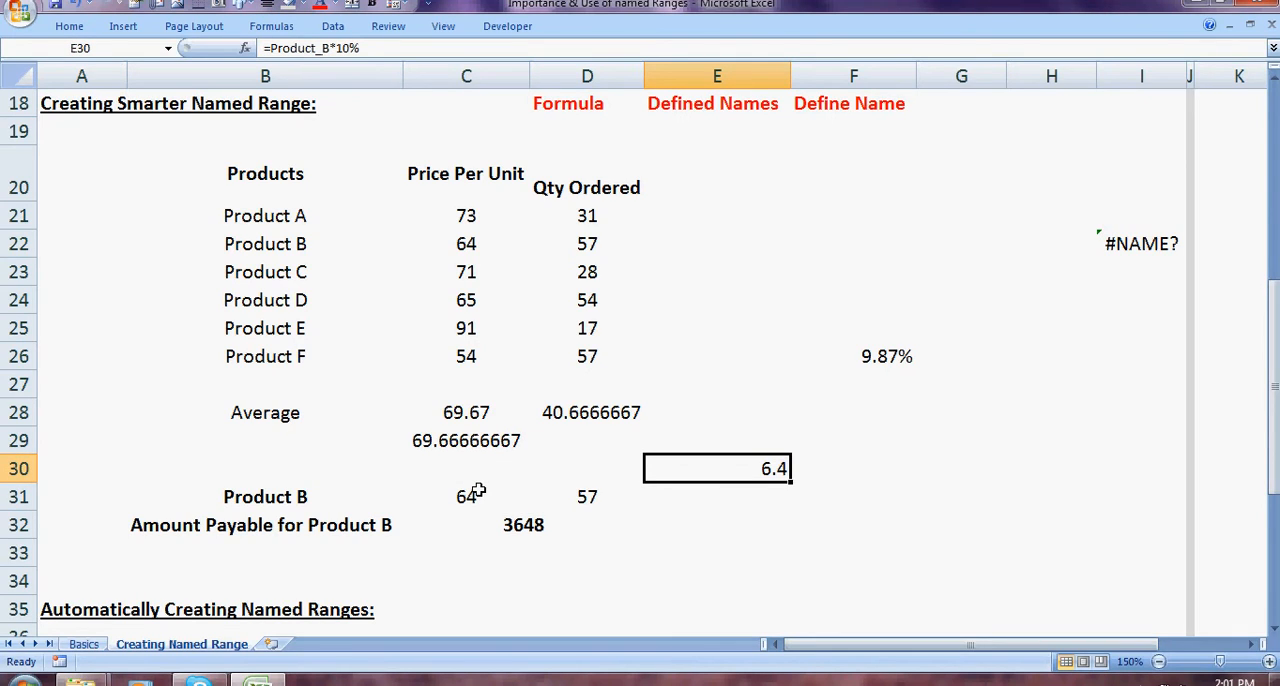
pyautogui.press('Down')
pyautogui.press('Down')
pyautogui.press('Down')
pyautogui.press('Down')
pyautogui.press('Down')
pyautogui.press('Down')
pyautogui.press('Down')
pyautogui.press('Down')
pyautogui.press('Down')
pyautogui.press('Down')
pyautogui.press('Down')
pyautogui.press('Down')
pyautogui.press('Down')
pyautogui.press('Down')
pyautogui.press('Down')
pyautogui.press('Down')
pyautogui.press('Down')
pyautogui.press('Down')
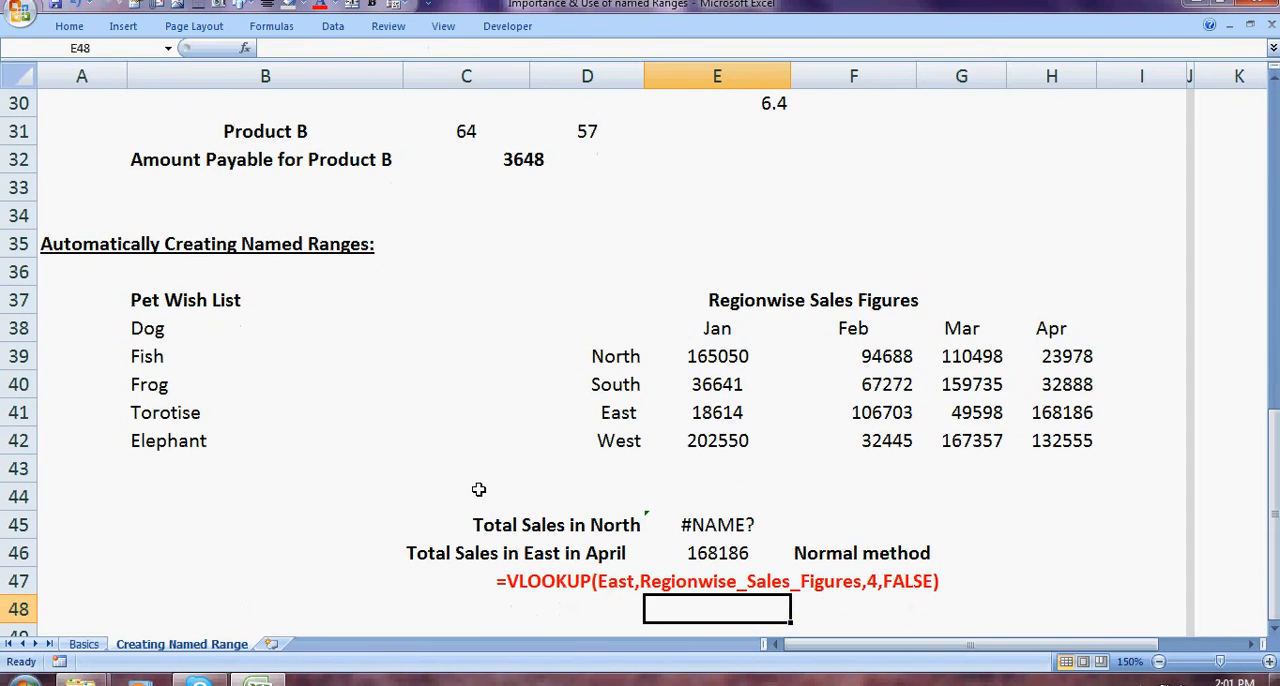
pyautogui.press('Up')
pyautogui.press('Up')
pyautogui.press('Up')
pyautogui.press('Up')
pyautogui.press('Up')
pyautogui.press('Up')
pyautogui.press('Up')
pyautogui.press('Up')
pyautogui.press('Up')
pyautogui.press('Up')
pyautogui.press('Up')
pyautogui.press('Up')
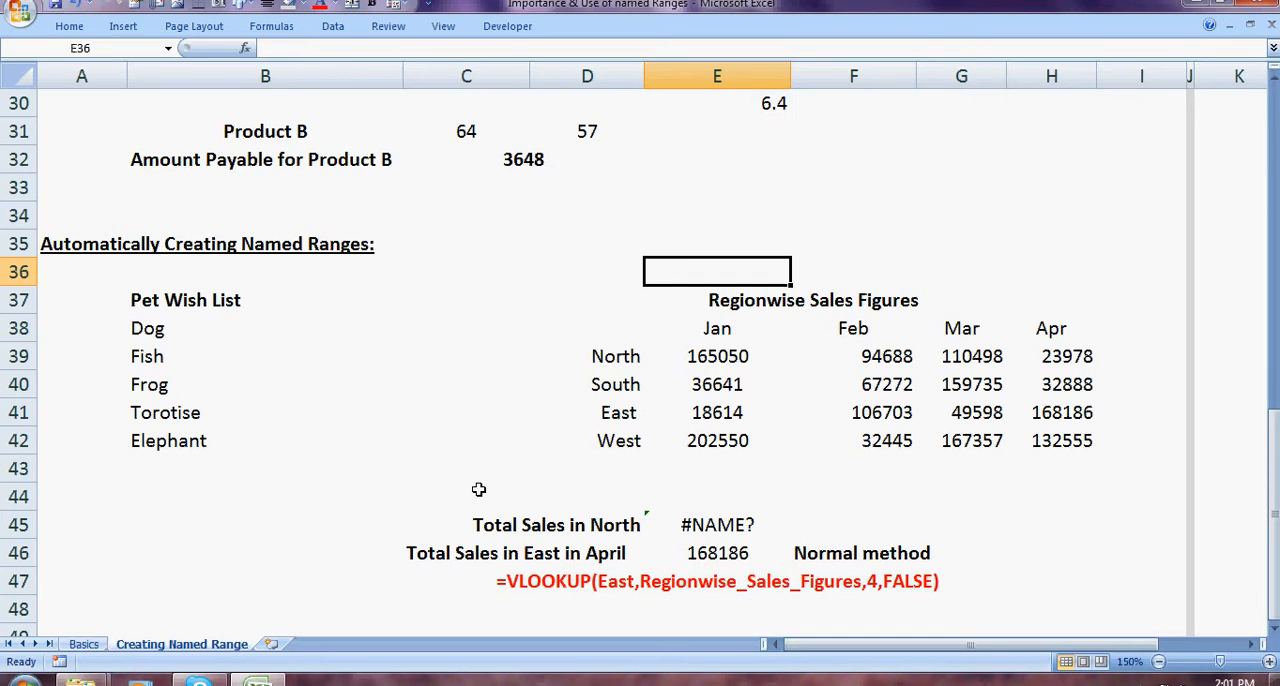
# Step: Create a name for the Pet Wish List in B37:B42 with Create from Selection, using the top row as the name
pyautogui.click(156, 299)
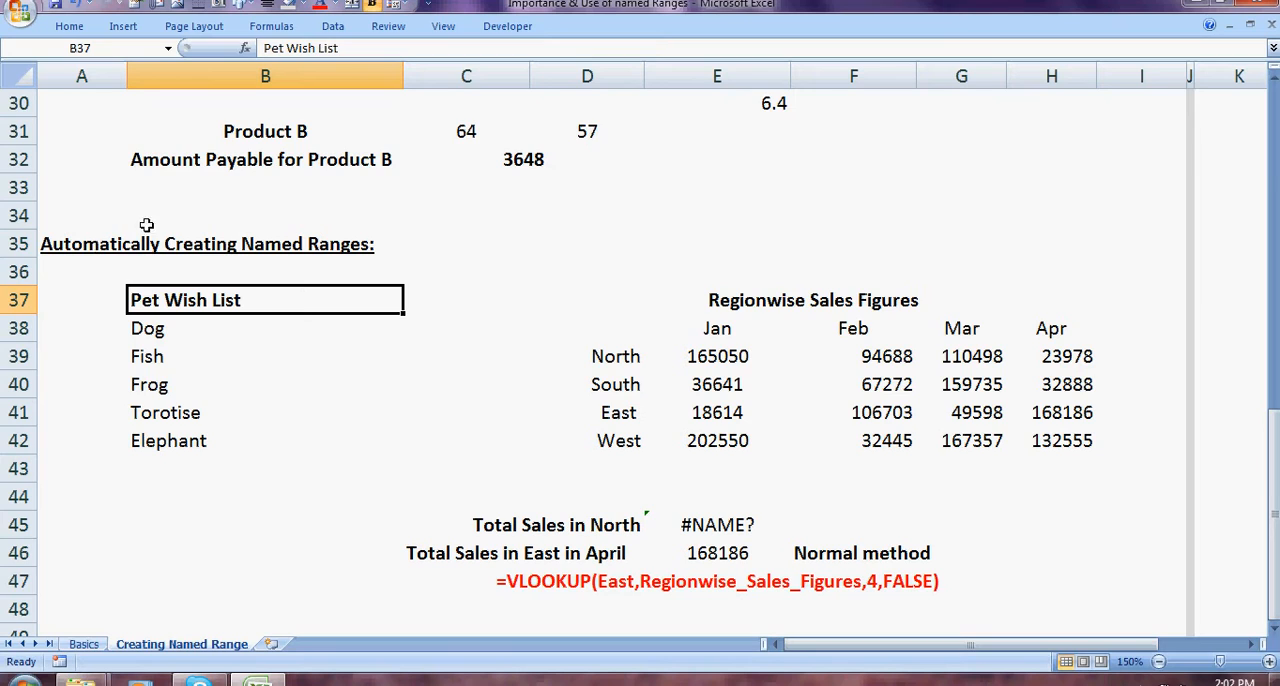
pyautogui.moveTo(146, 302); pyautogui.dragTo(149, 441)
pyautogui.click(333, 26)
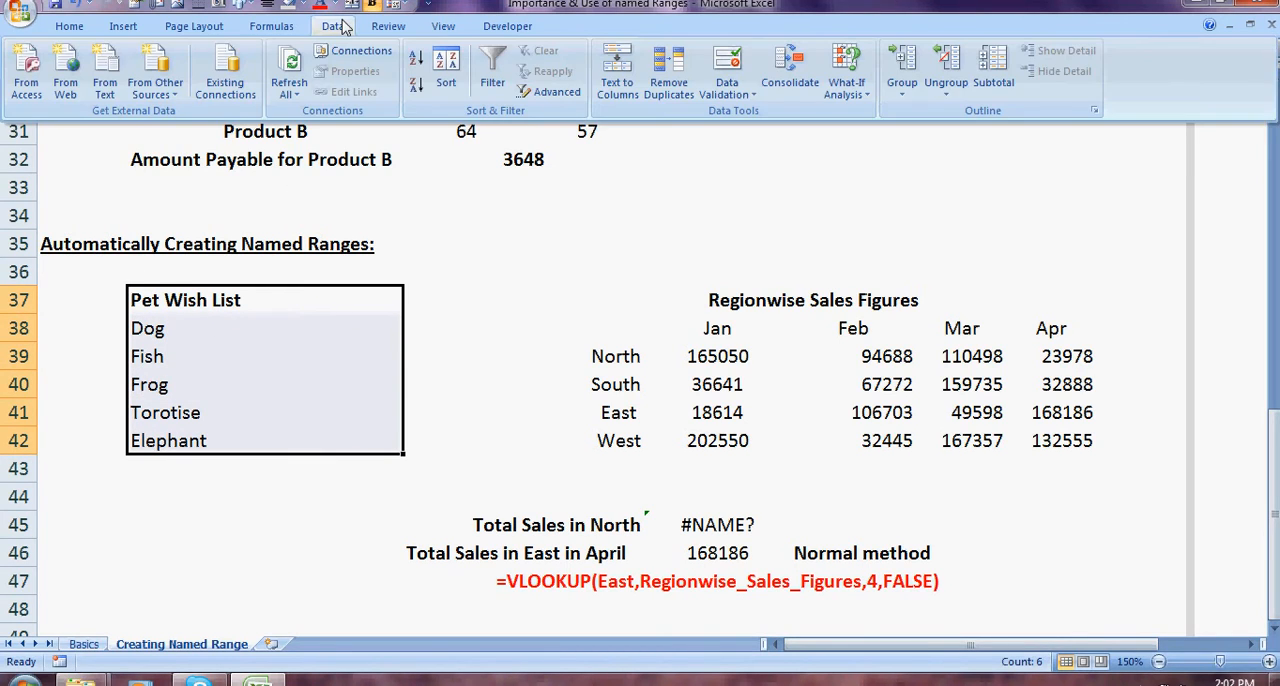
pyautogui.click(272, 26)
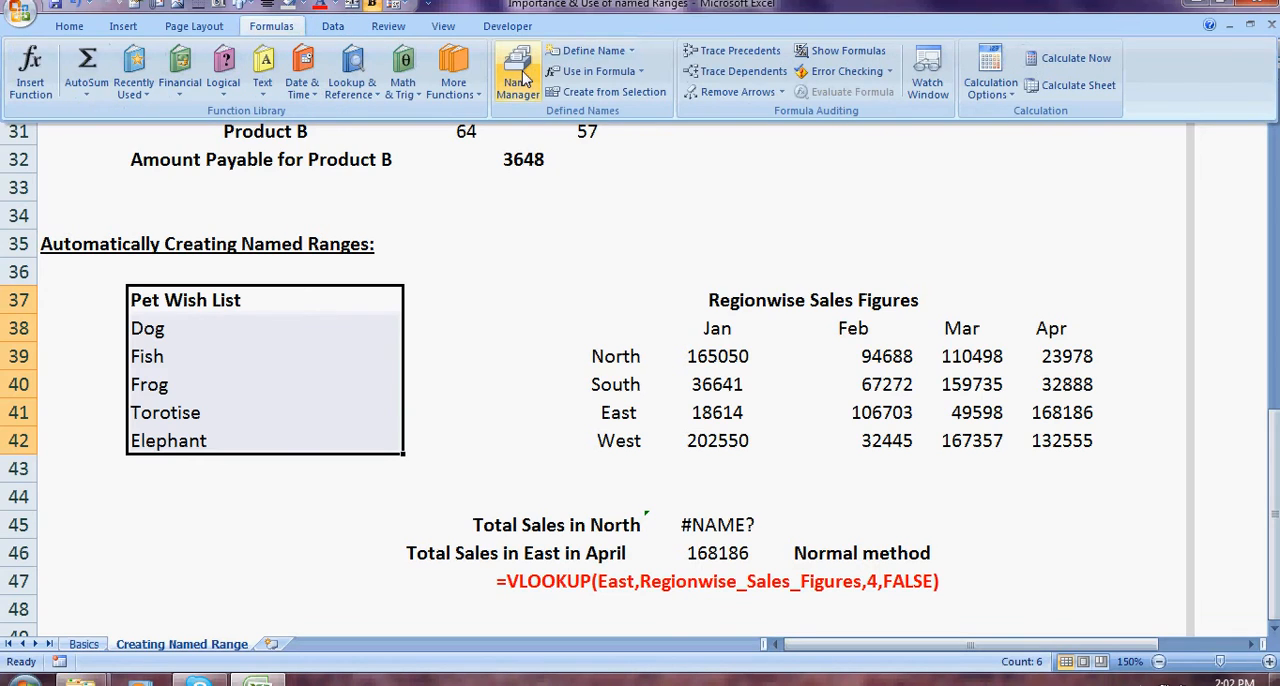
pyautogui.click(610, 91)
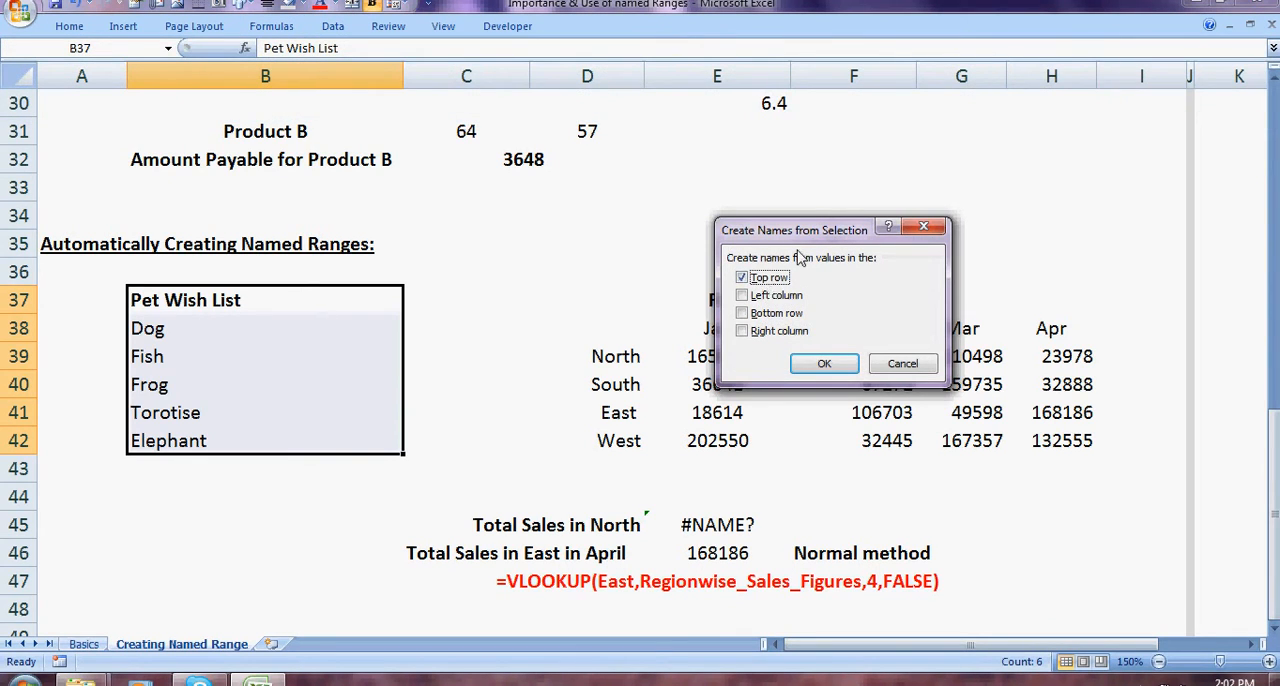
pyautogui.click(824, 366)
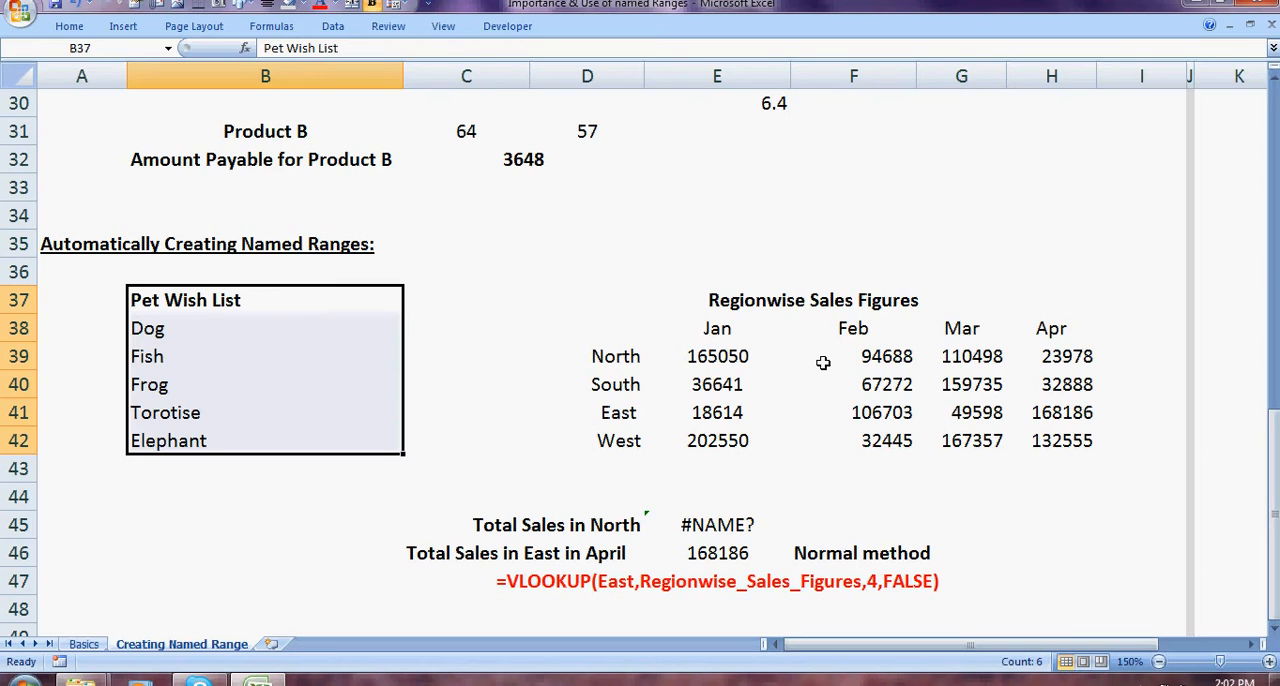
# Step: Check in the Name Manager which cells the Pet_Wish_List name refers to
pyautogui.click(286, 32)
pyautogui.click(517, 70)
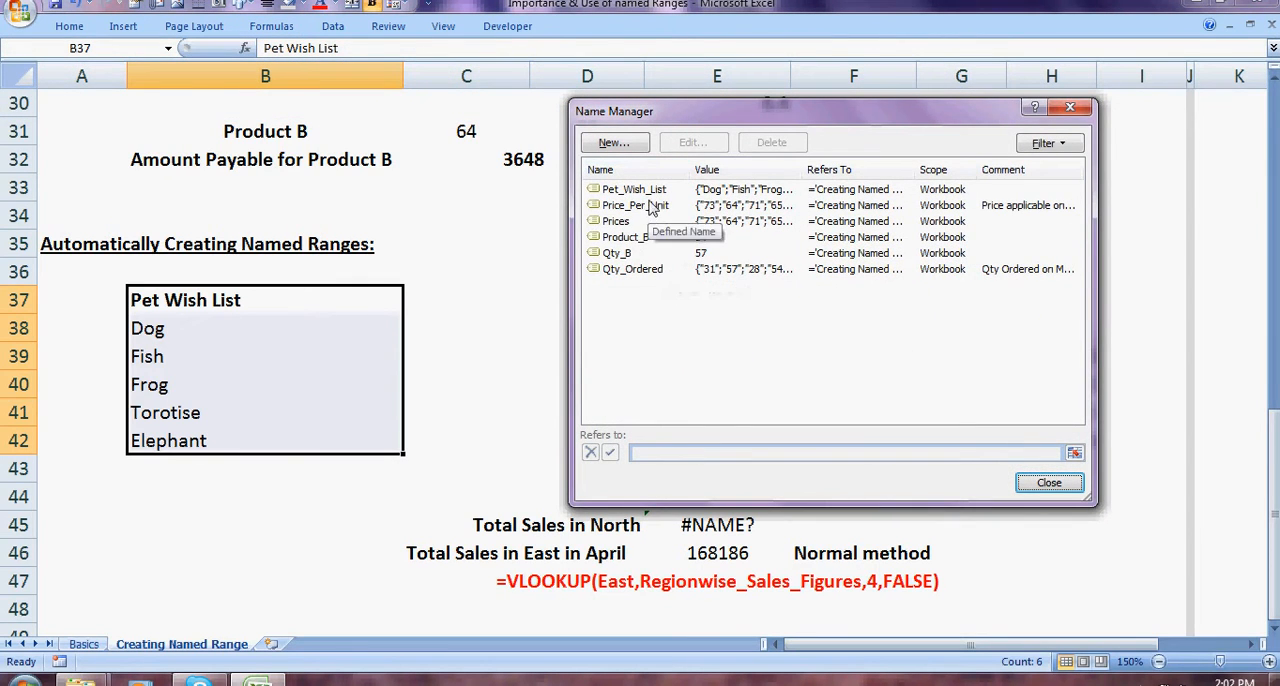
pyautogui.click(660, 190)
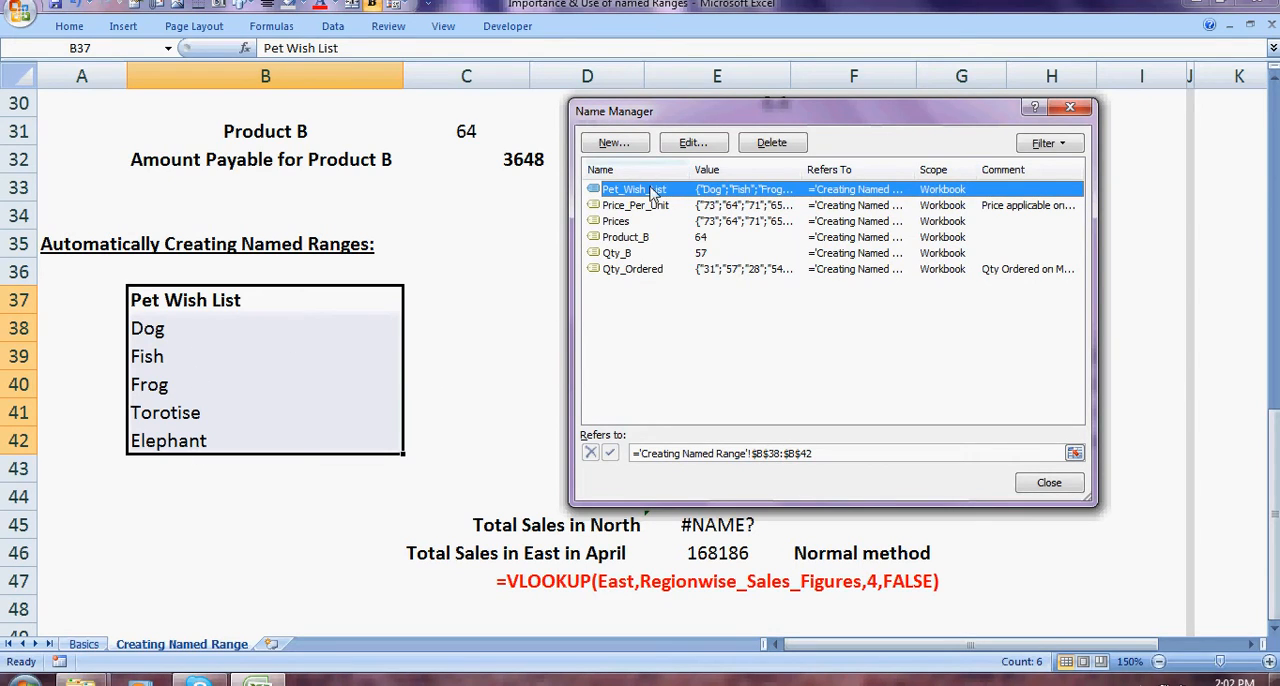
pyautogui.click(1069, 108)
pyautogui.click(841, 228)
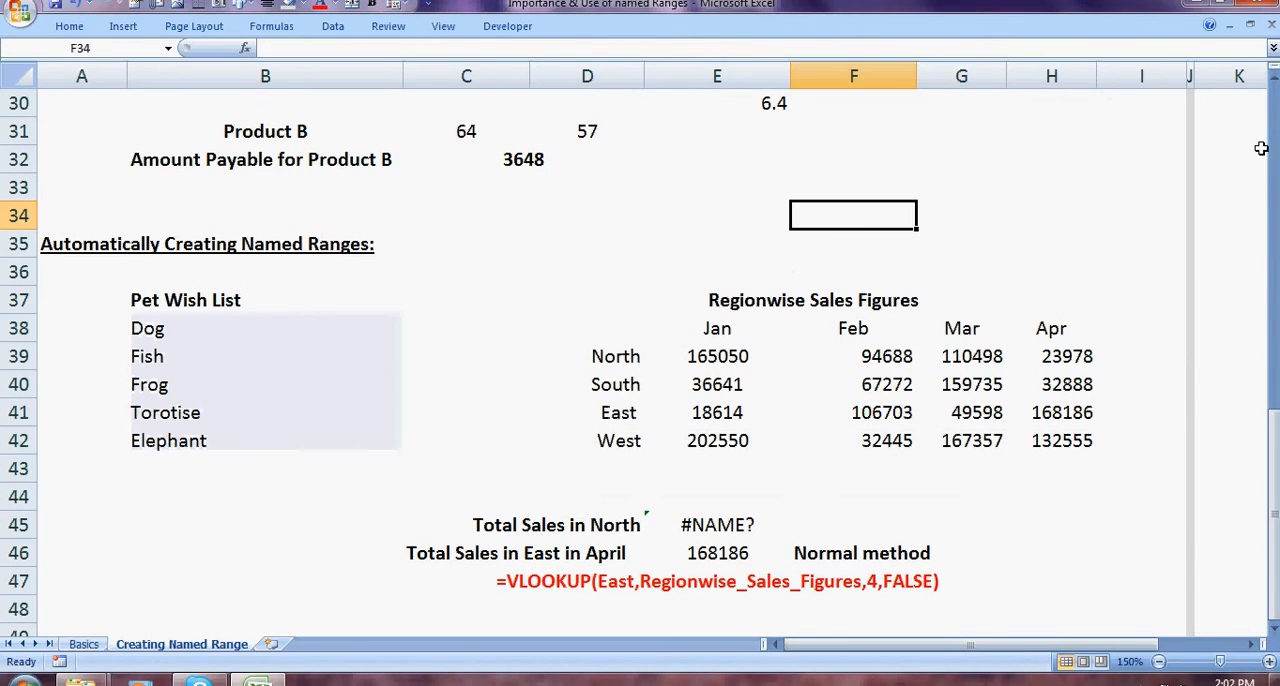
# Step: Check in the Name Manager which cells Qty_Ordered, Qty_B, Product_B, Prices, Pet_Wish_List and Price_Per_Unit refer to
pyautogui.moveTo(661, 298); pyautogui.dragTo(803, 432)
pyautogui.click(878, 359)
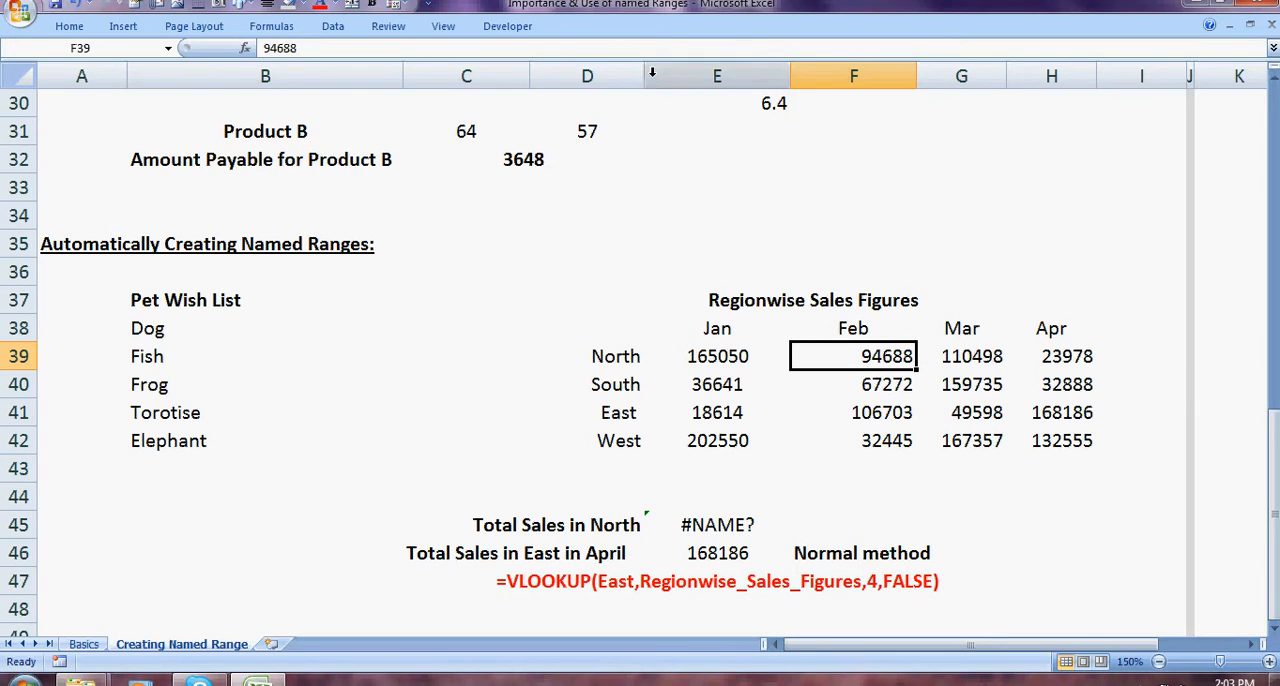
pyautogui.click(278, 30)
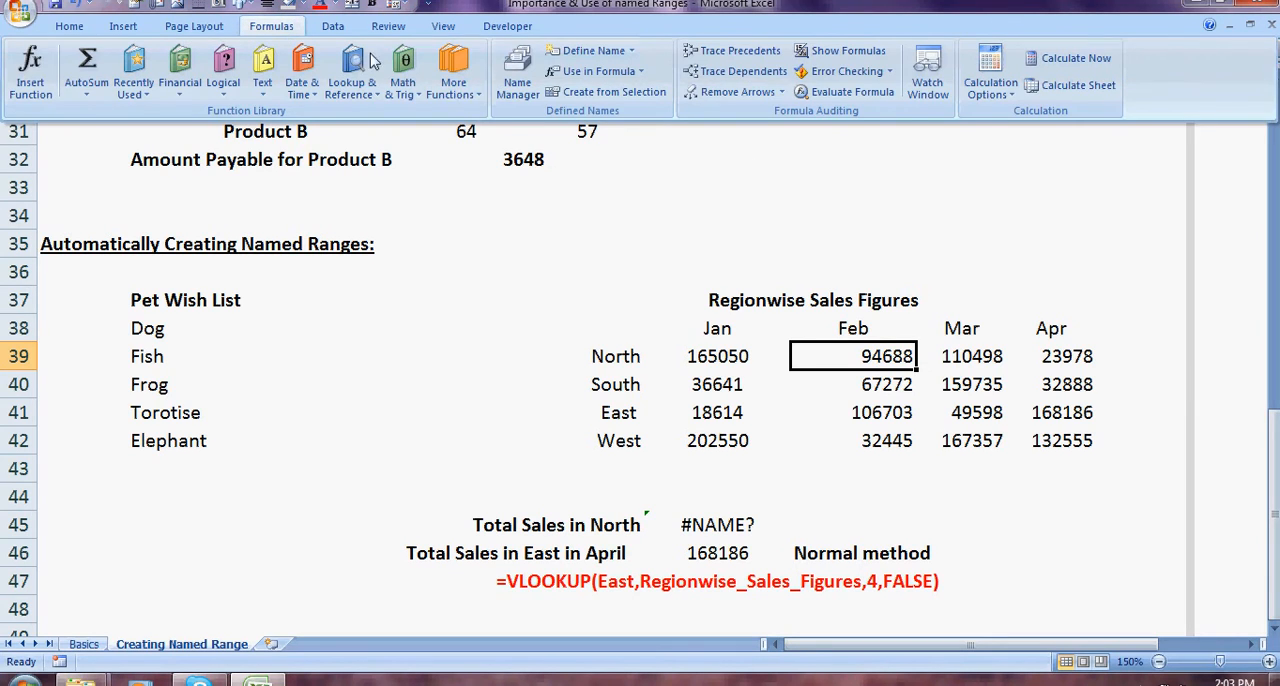
pyautogui.click(507, 88)
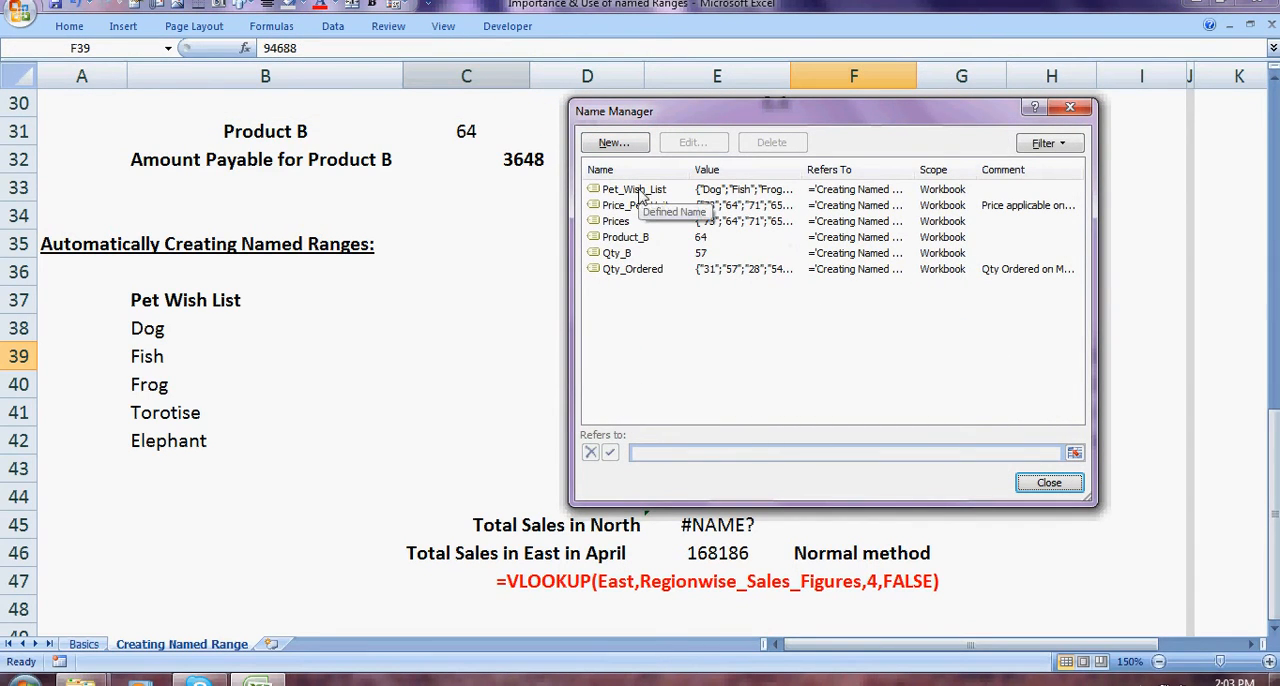
pyautogui.click(638, 272)
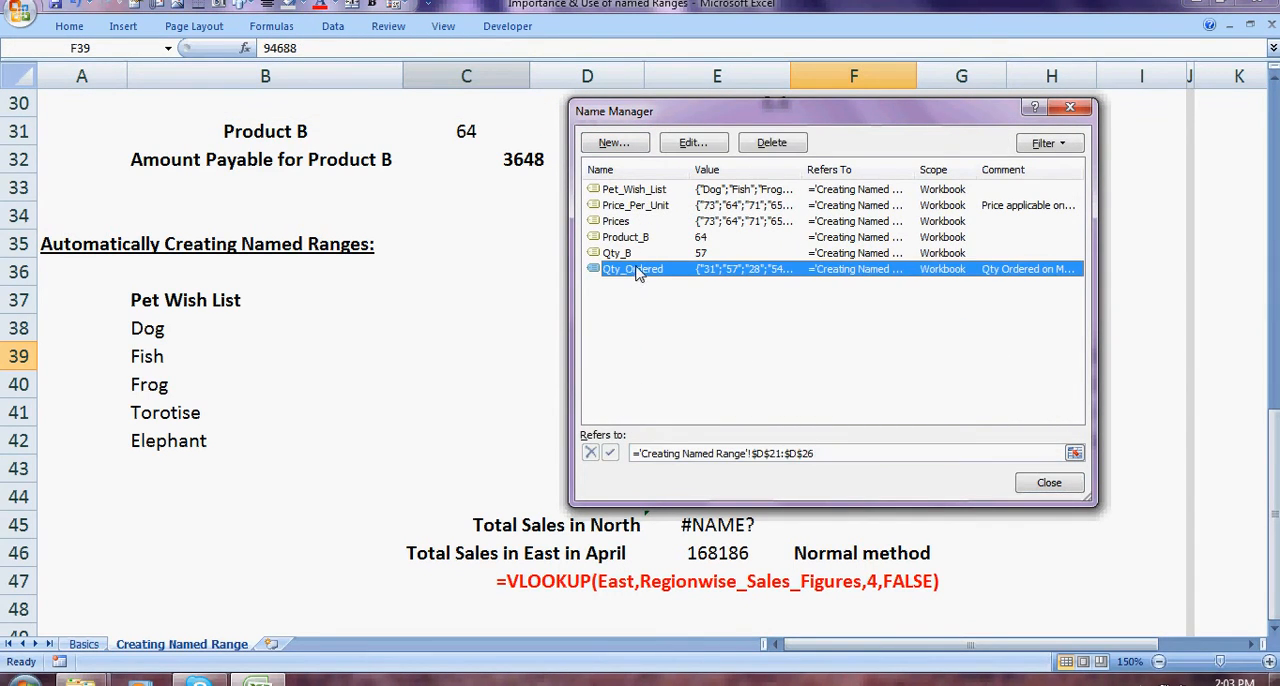
pyautogui.click(637, 256)
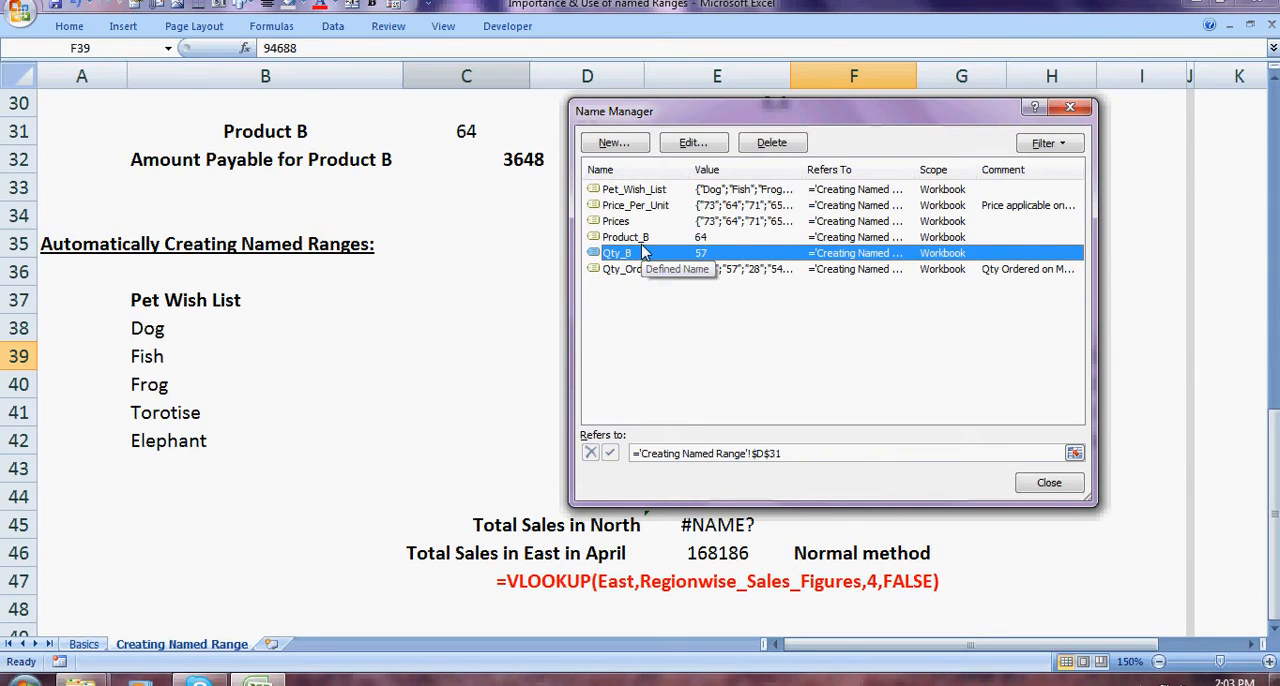
pyautogui.click(645, 239)
pyautogui.click(637, 223)
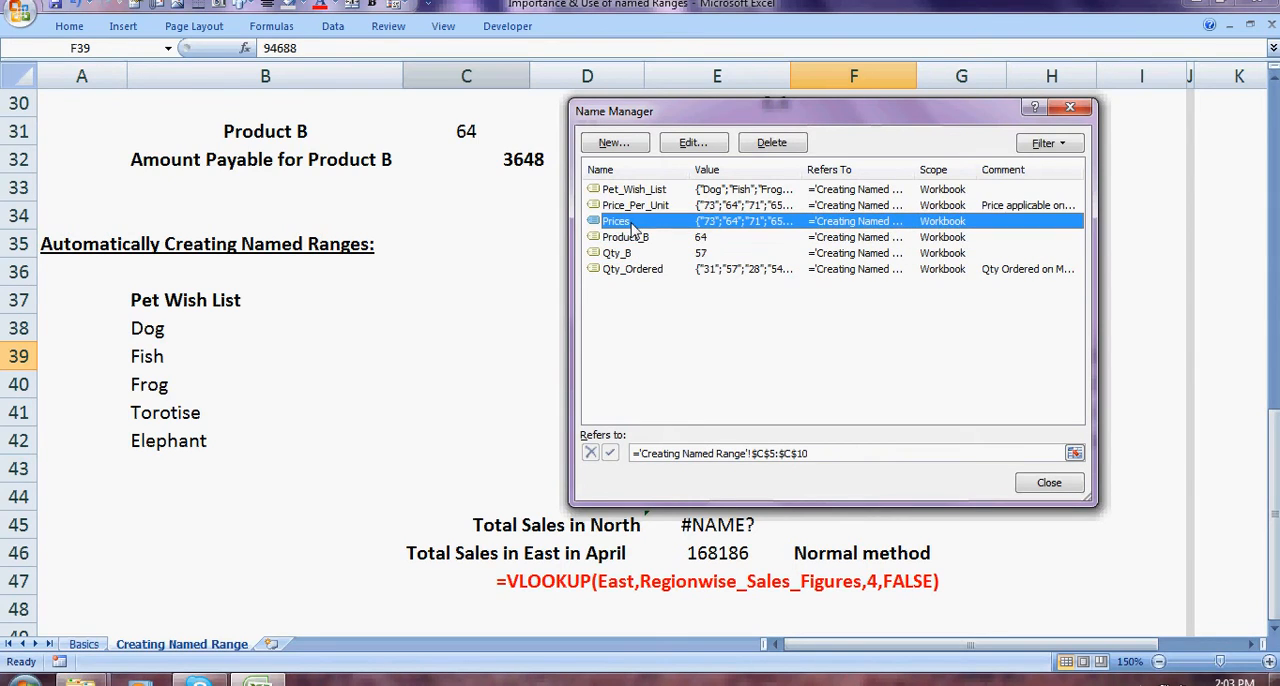
pyautogui.click(655, 190)
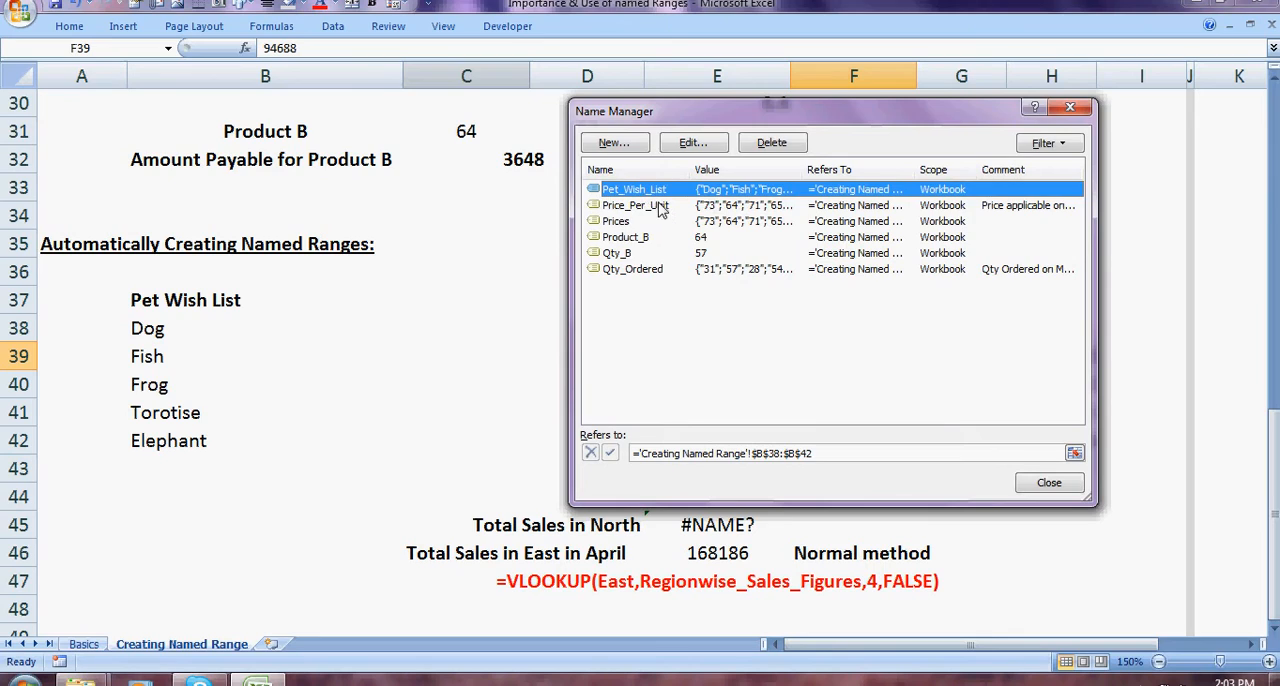
pyautogui.click(659, 206)
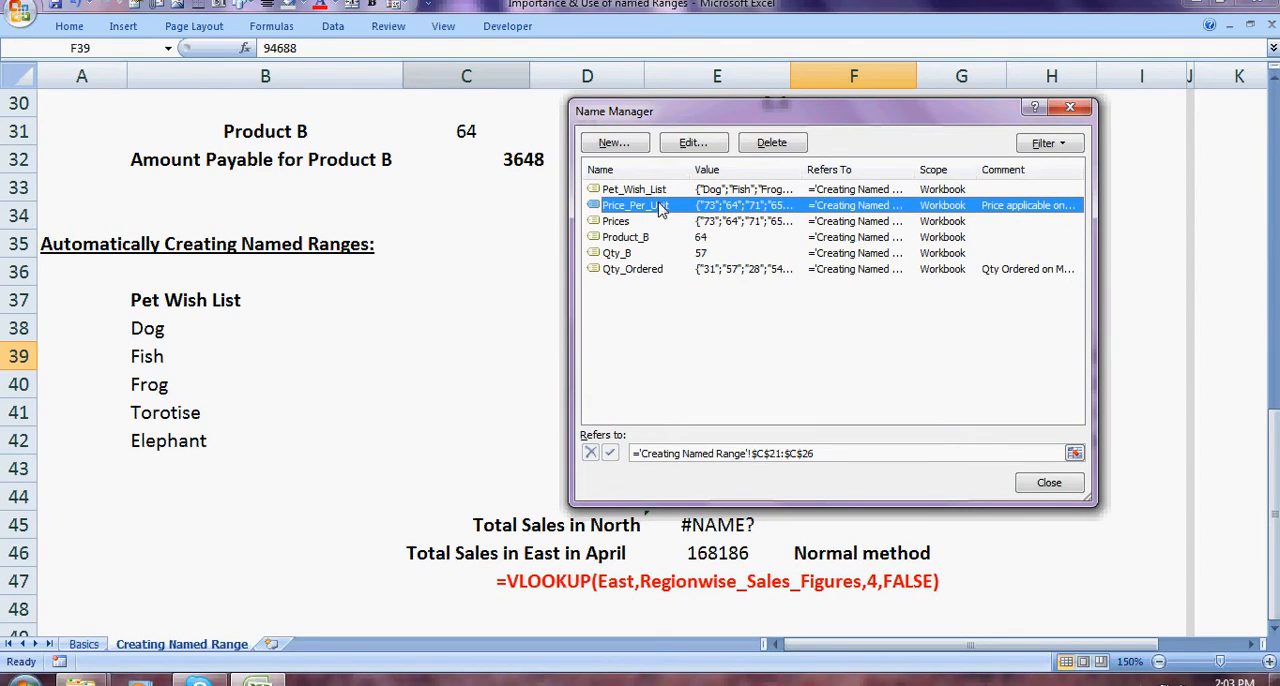
# Step: View the fields for defining a new name from the Name Manager, and leave without creating one
pyautogui.click(613, 143)
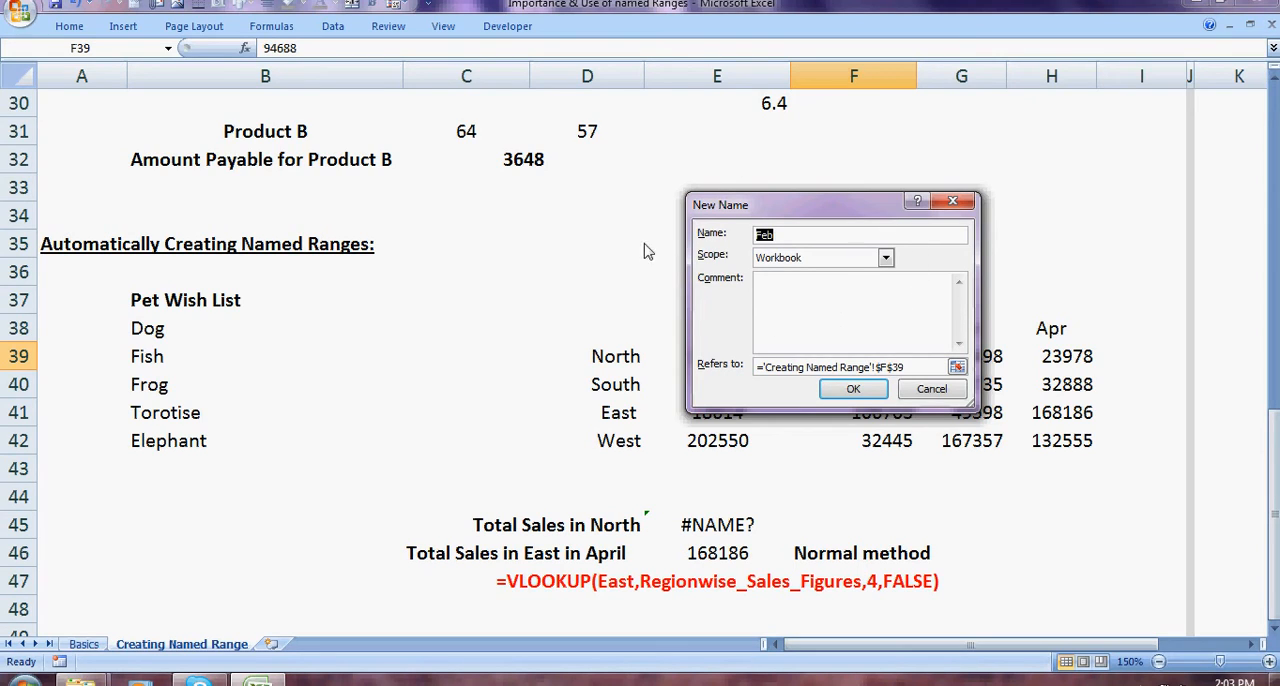
pyautogui.click(785, 234)
pyautogui.click(948, 396)
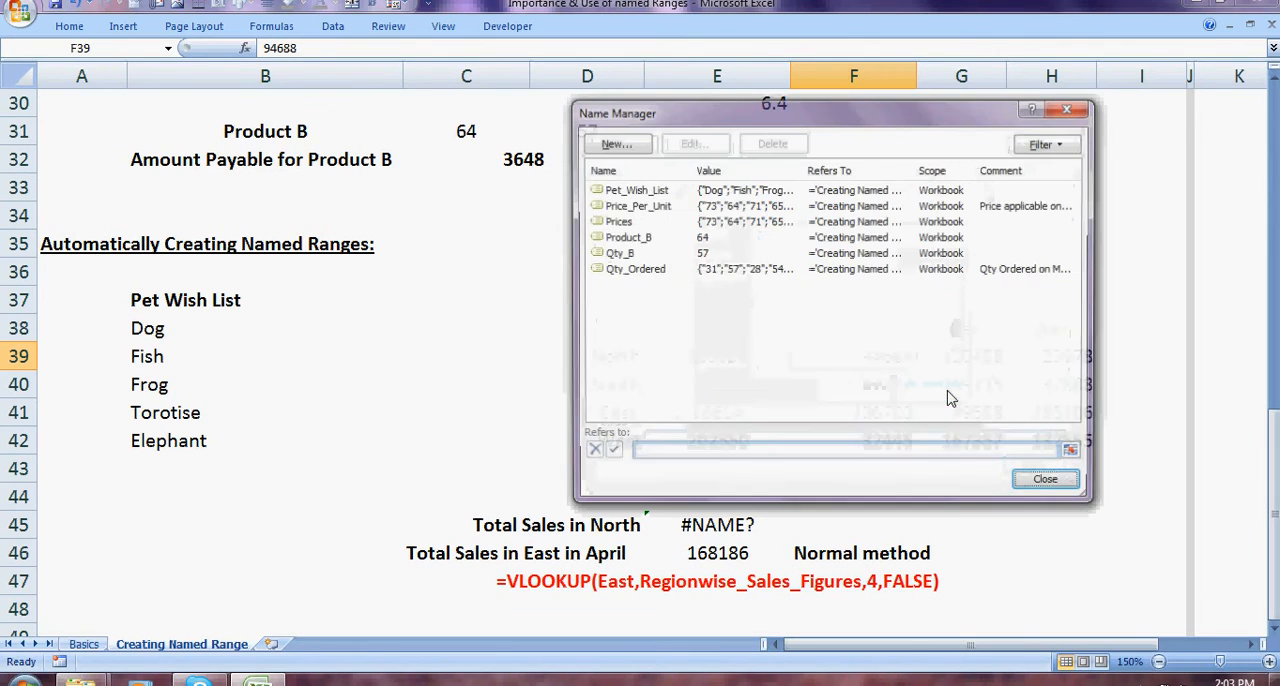
# Step: Inspect the editable settings and the referenced range of the Pet_Wish_List name, and leave without changes
pyautogui.click(628, 189)
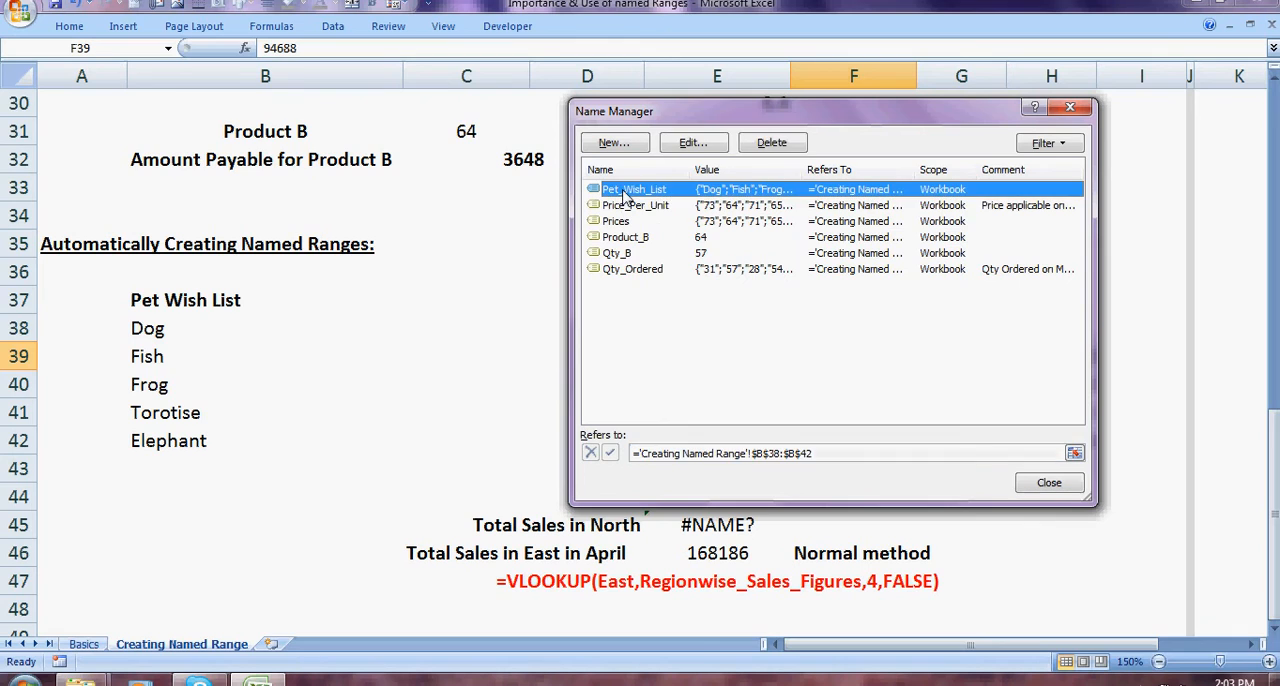
pyautogui.click(693, 143)
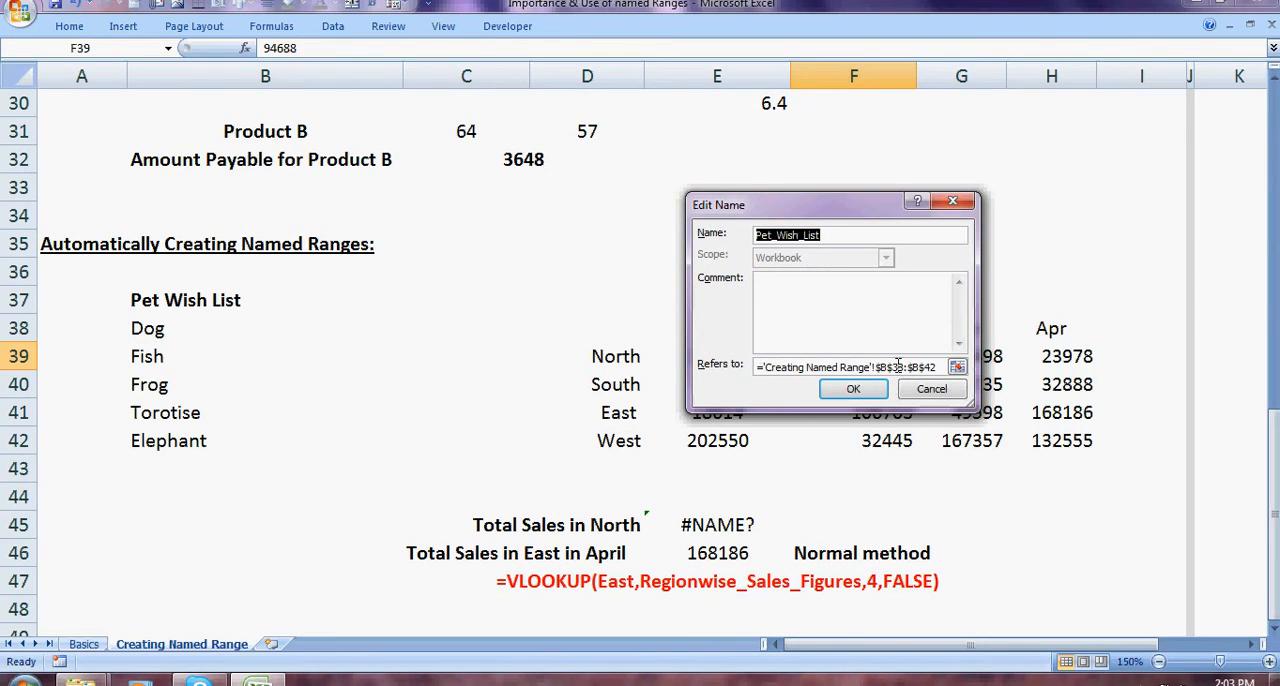
pyautogui.click(956, 368)
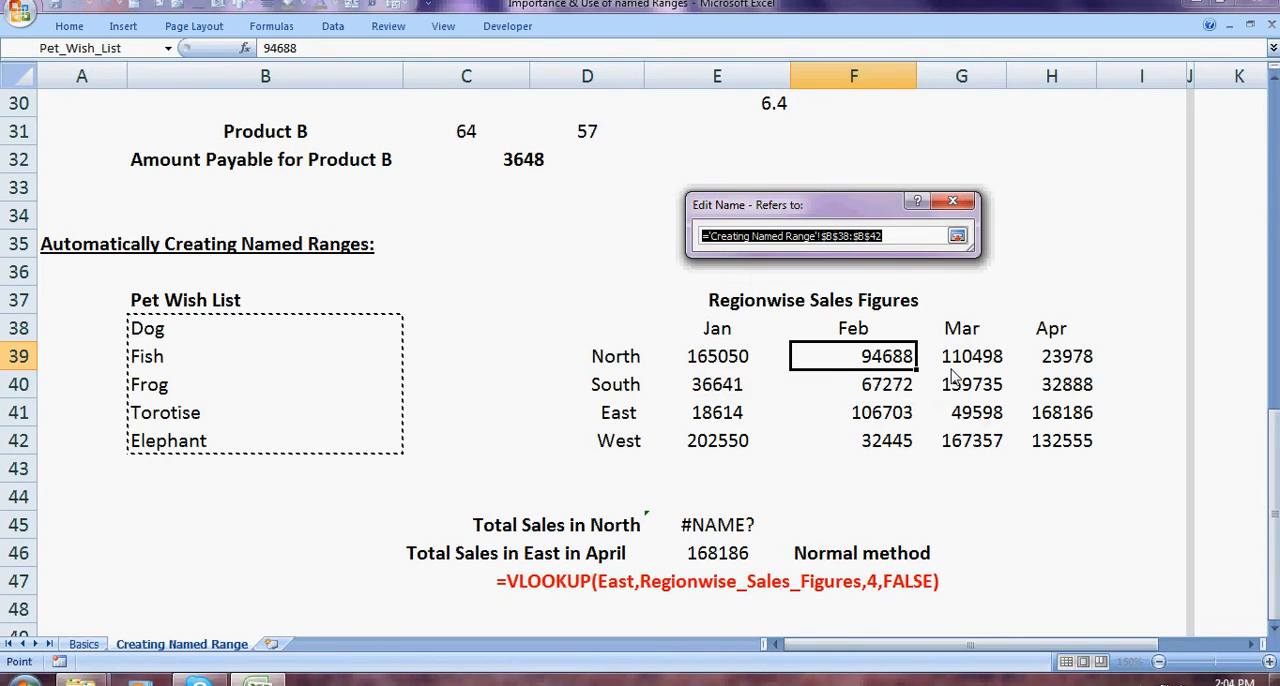
pyautogui.click(958, 236)
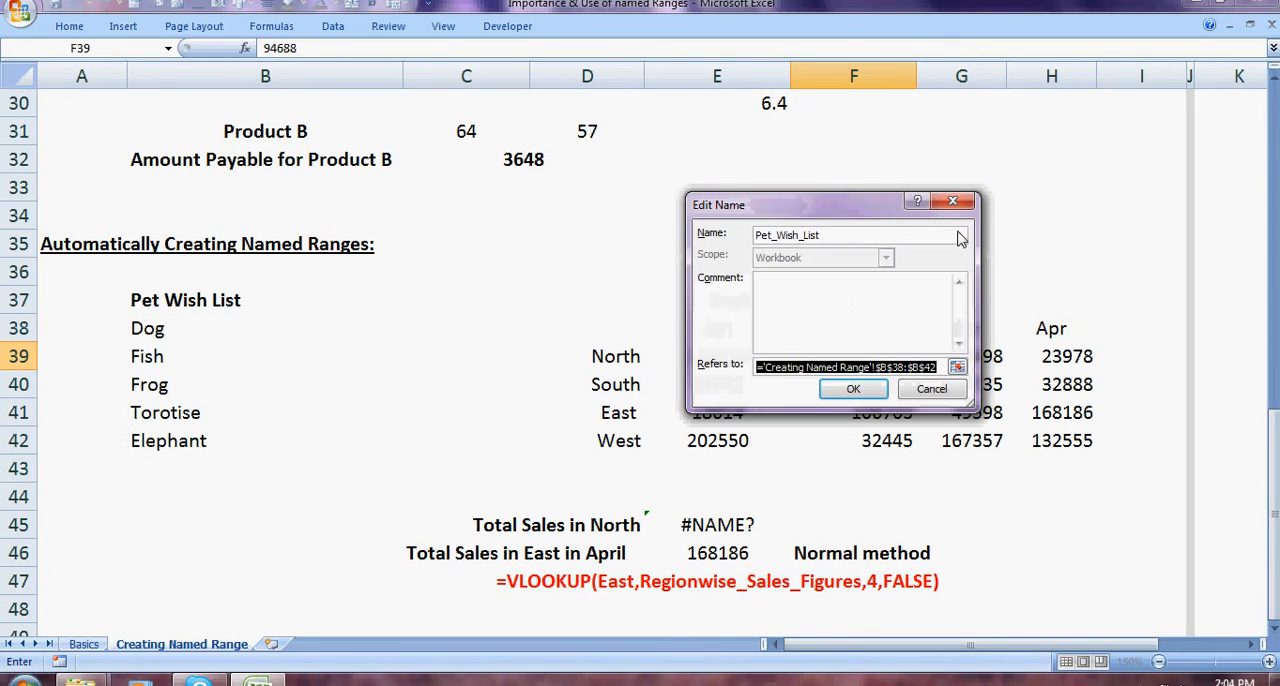
pyautogui.click(919, 397)
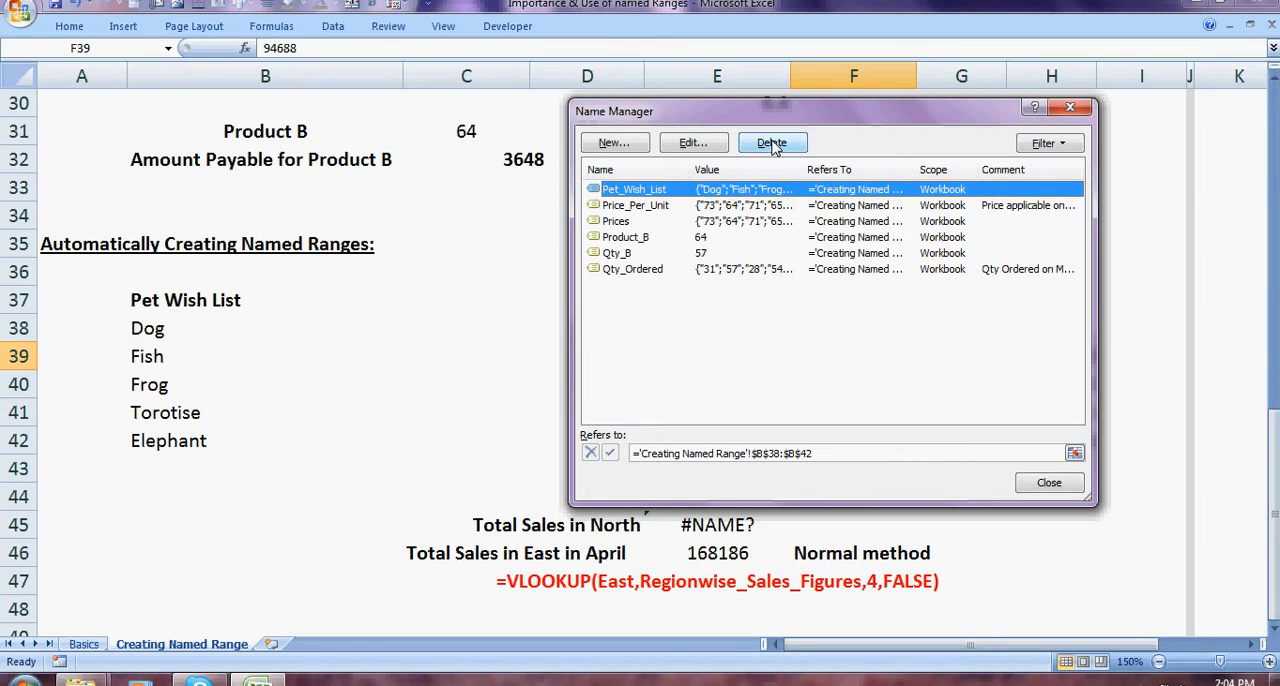
# Step: View the filter options for names without applying one, and close the Name Manager
pyautogui.click(1068, 148)
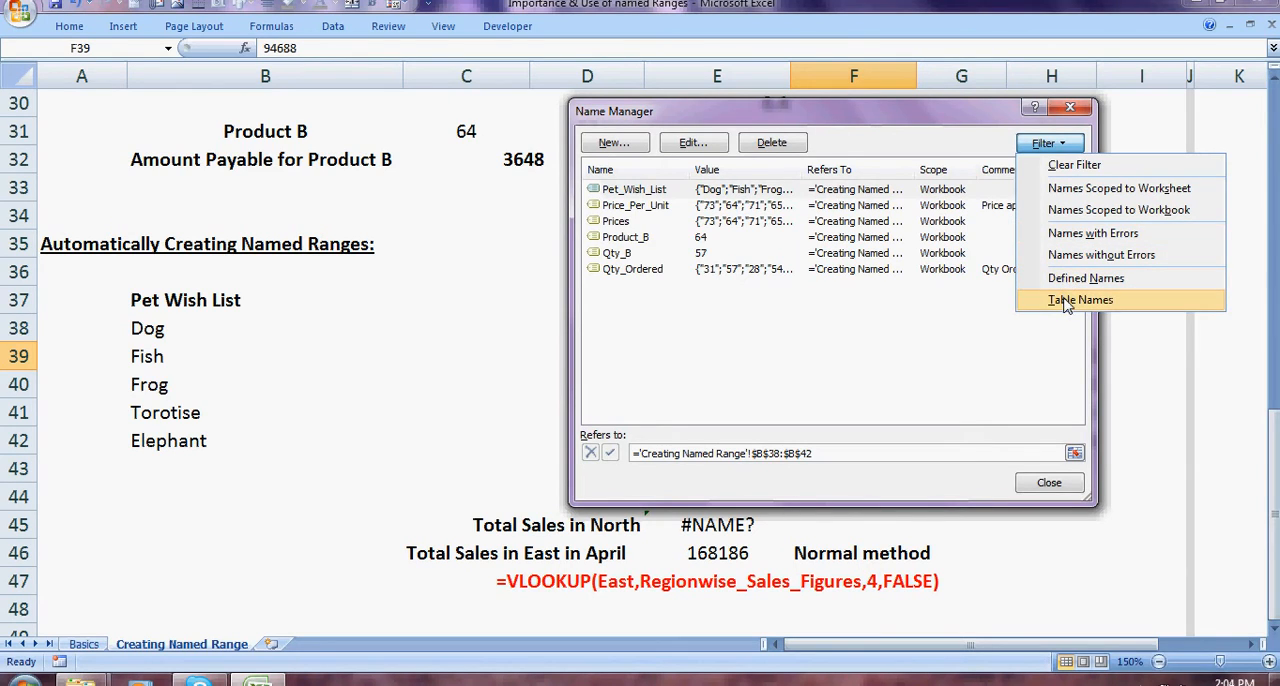
pyautogui.click(924, 147)
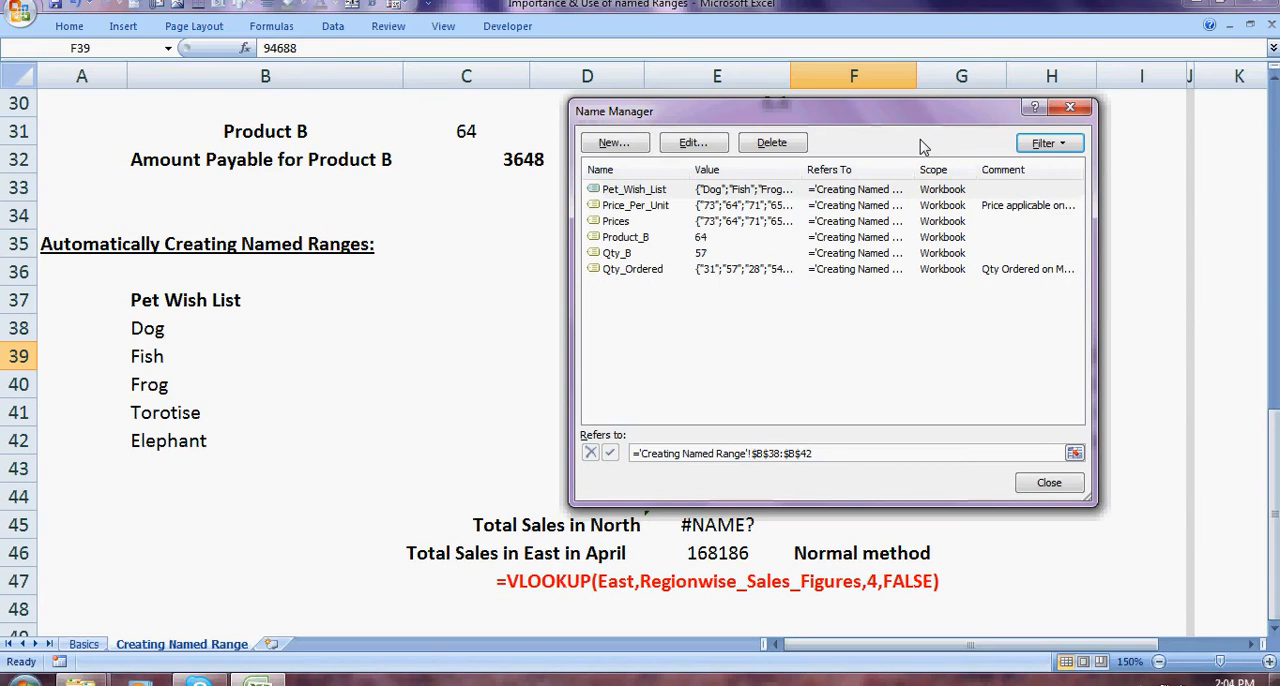
pyautogui.click(1066, 104)
pyautogui.click(960, 271)
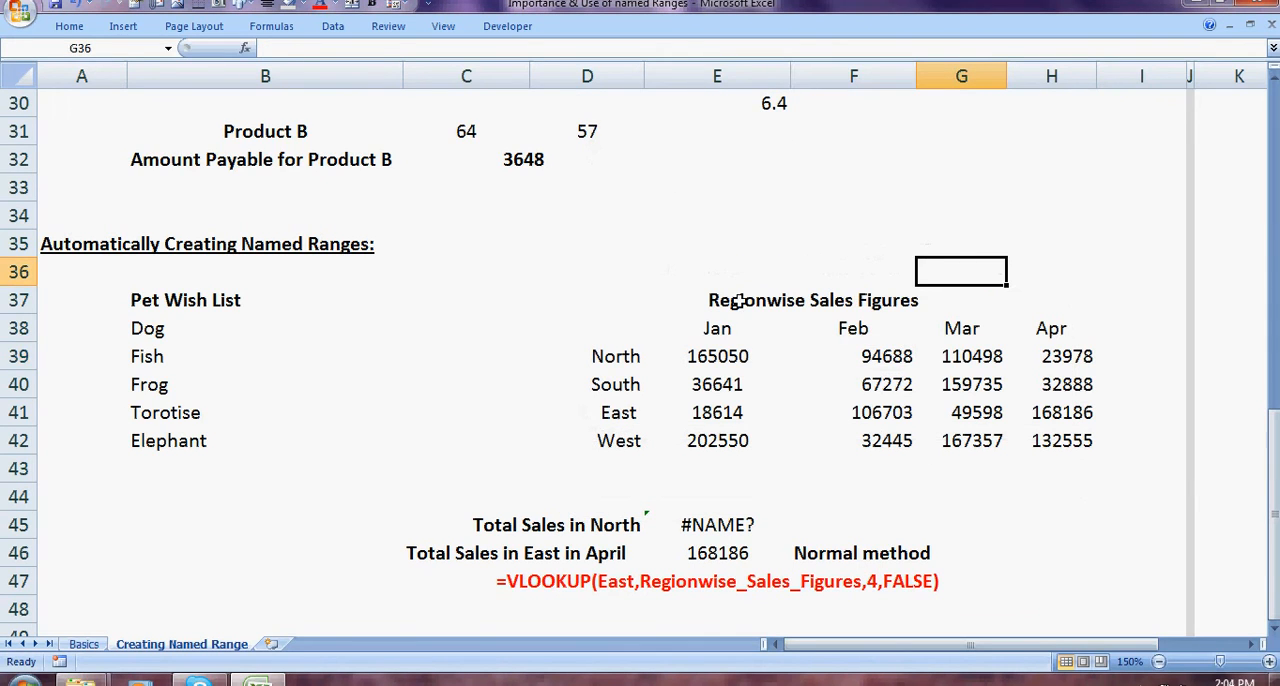
pyautogui.moveTo(739, 300); pyautogui.dragTo(740, 386)
pyautogui.click(909, 263)
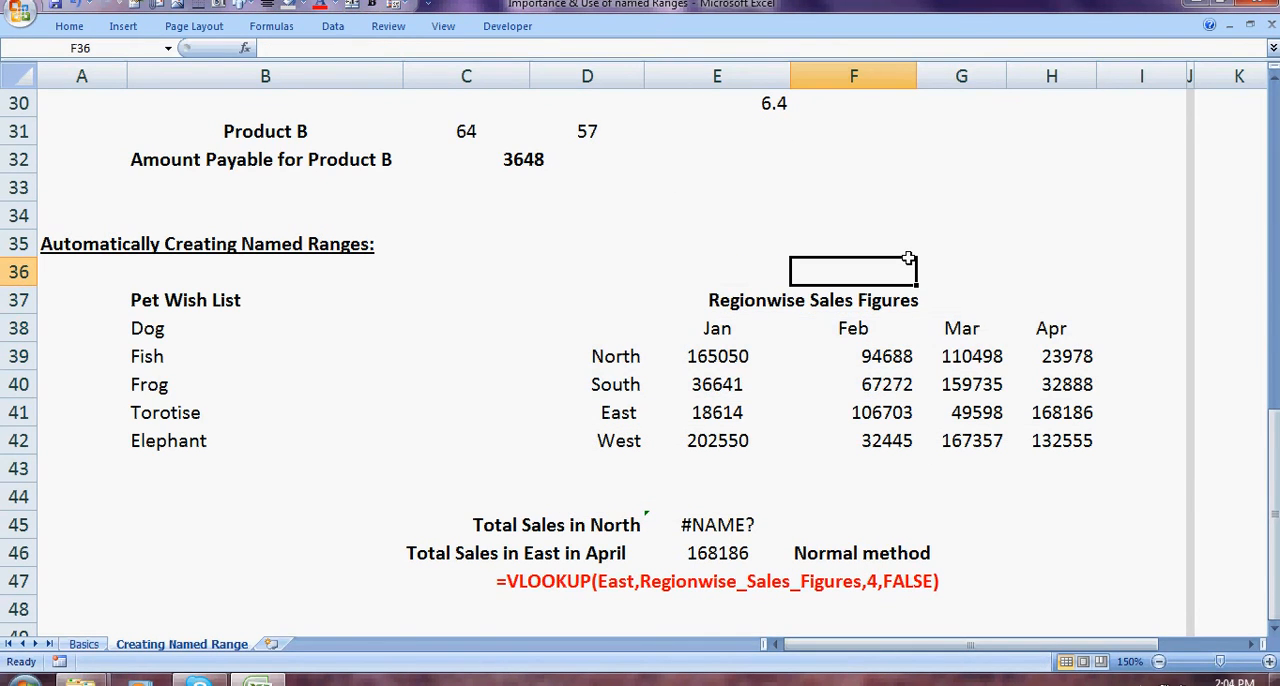
pyautogui.moveTo(655, 328); pyautogui.dragTo(761, 489)
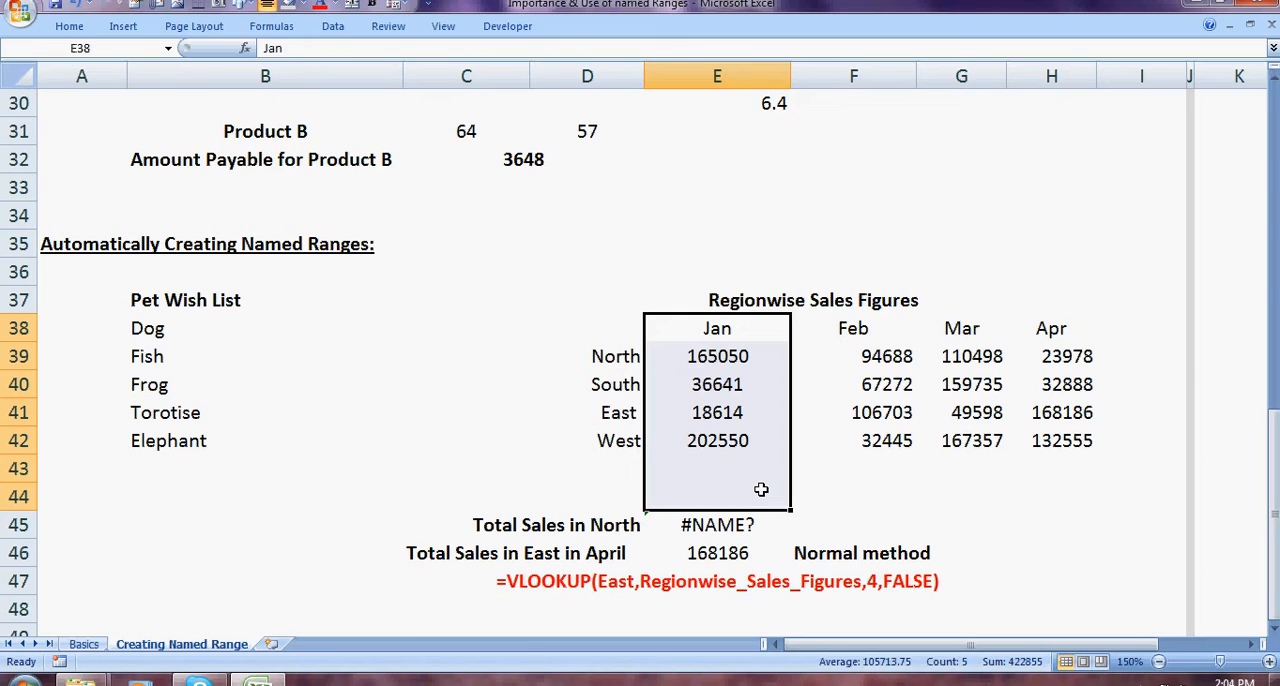
# Step: Create names for the Regionwise Sales Figures table in D37:H42 with Create from Selection, using only the top row and left column
pyautogui.click(637, 298)
pyautogui.moveTo(637, 298); pyautogui.dragTo(658, 430)
pyautogui.click(271, 26)
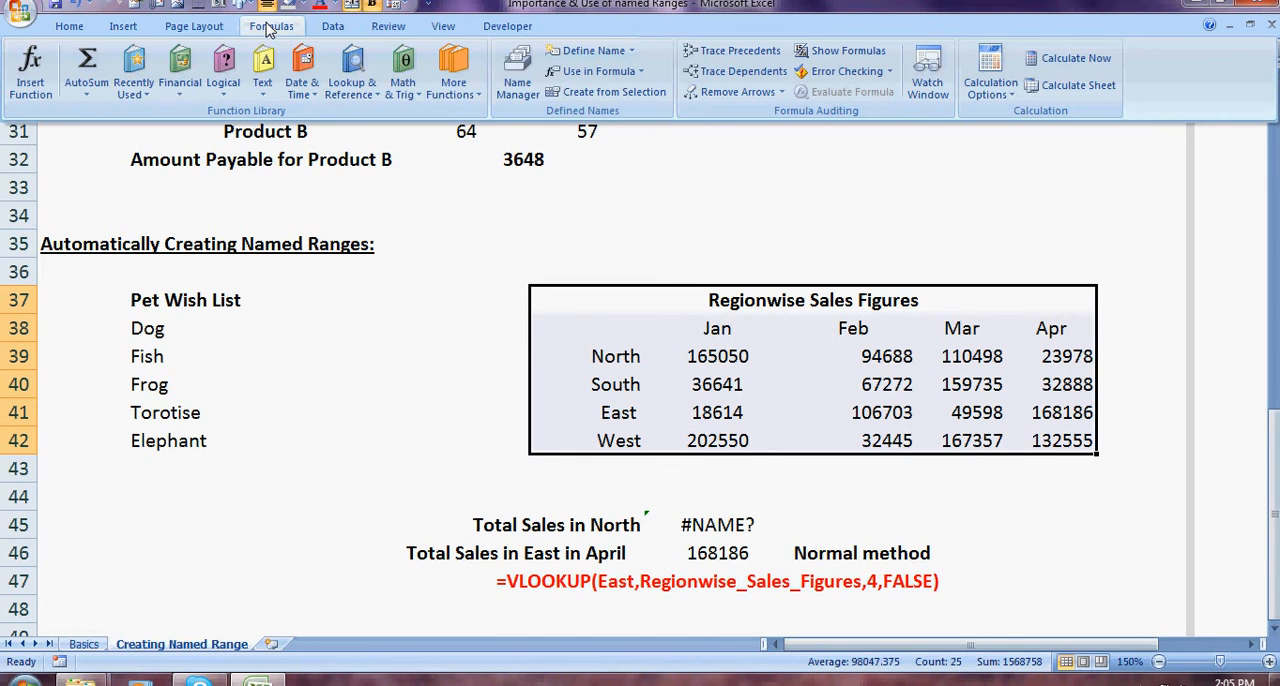
pyautogui.click(612, 94)
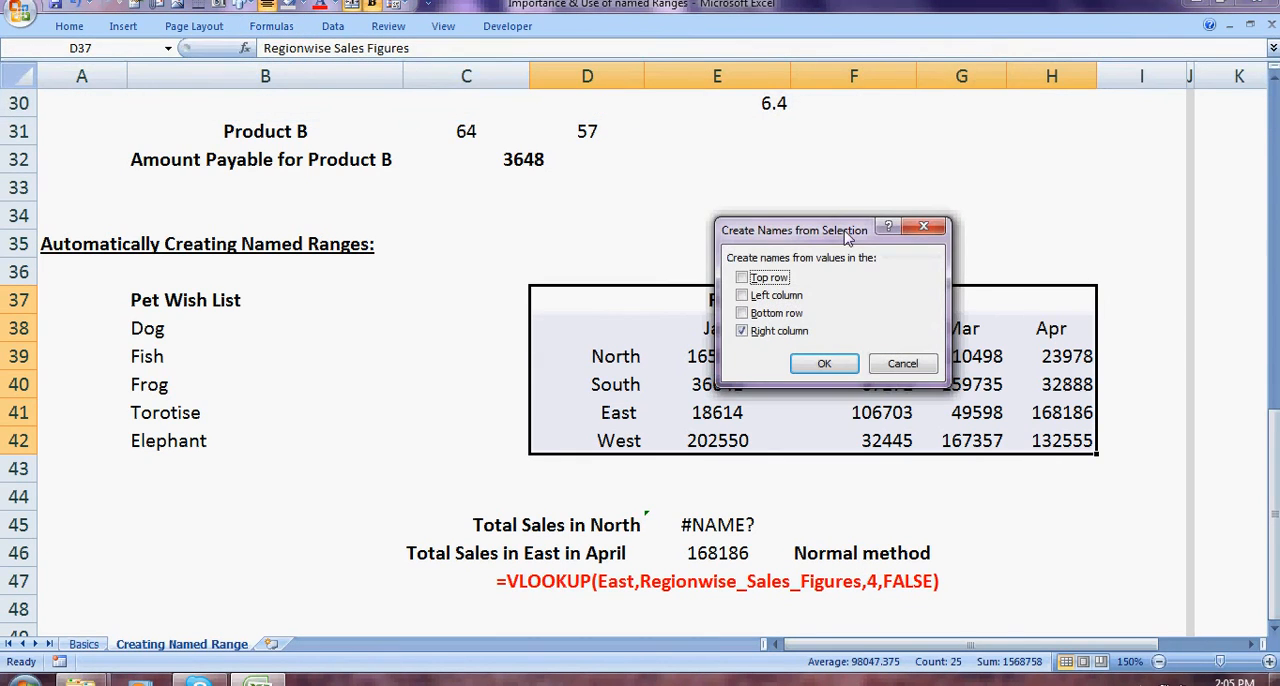
pyautogui.moveTo(800, 235); pyautogui.dragTo(474, 98)
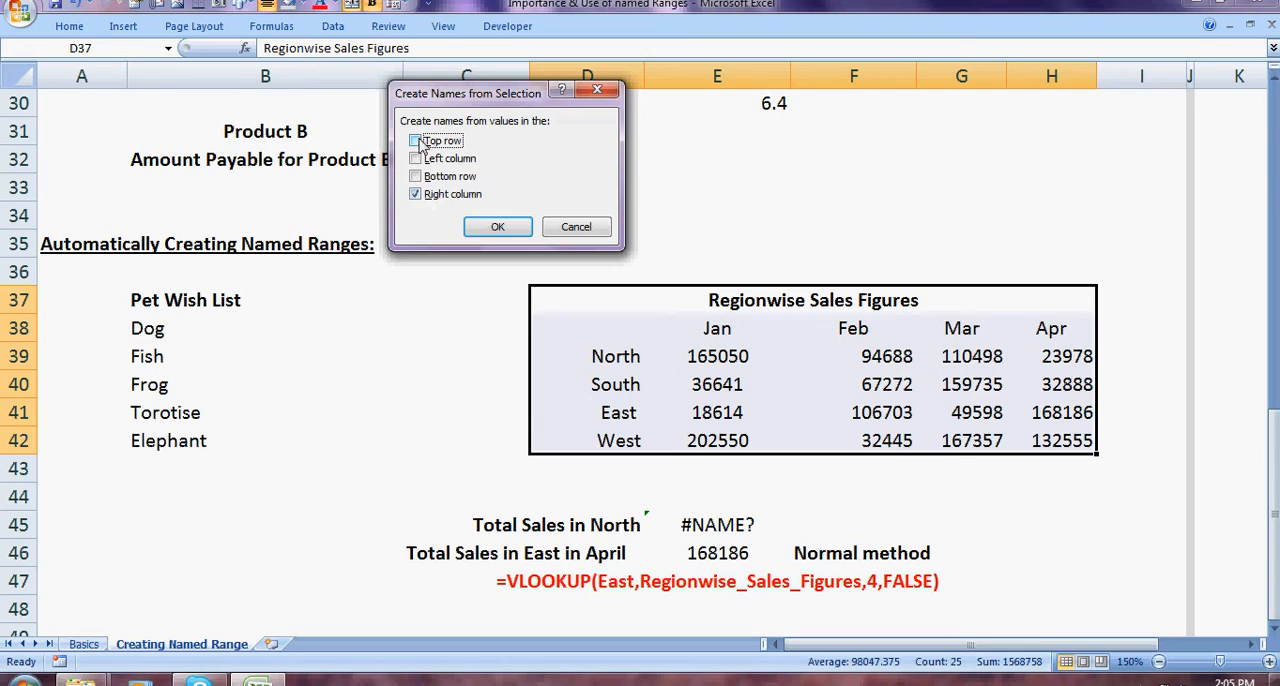
pyautogui.click(416, 158)
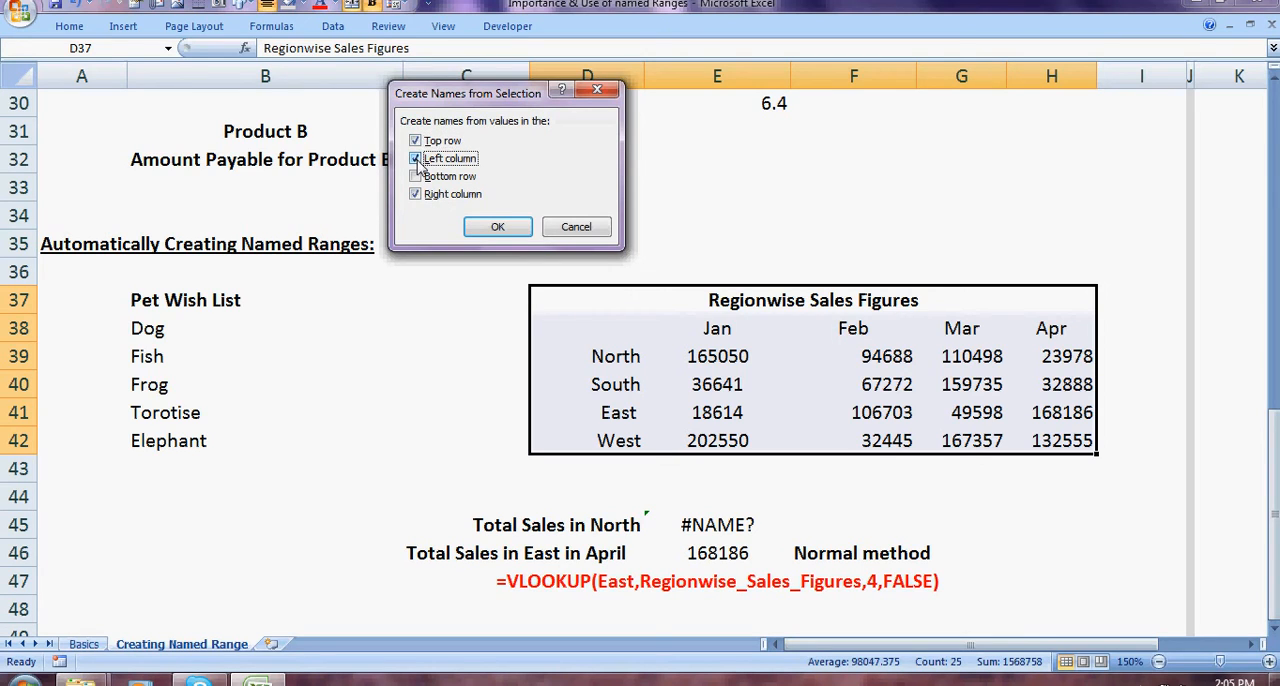
pyautogui.click(416, 195)
pyautogui.click(497, 224)
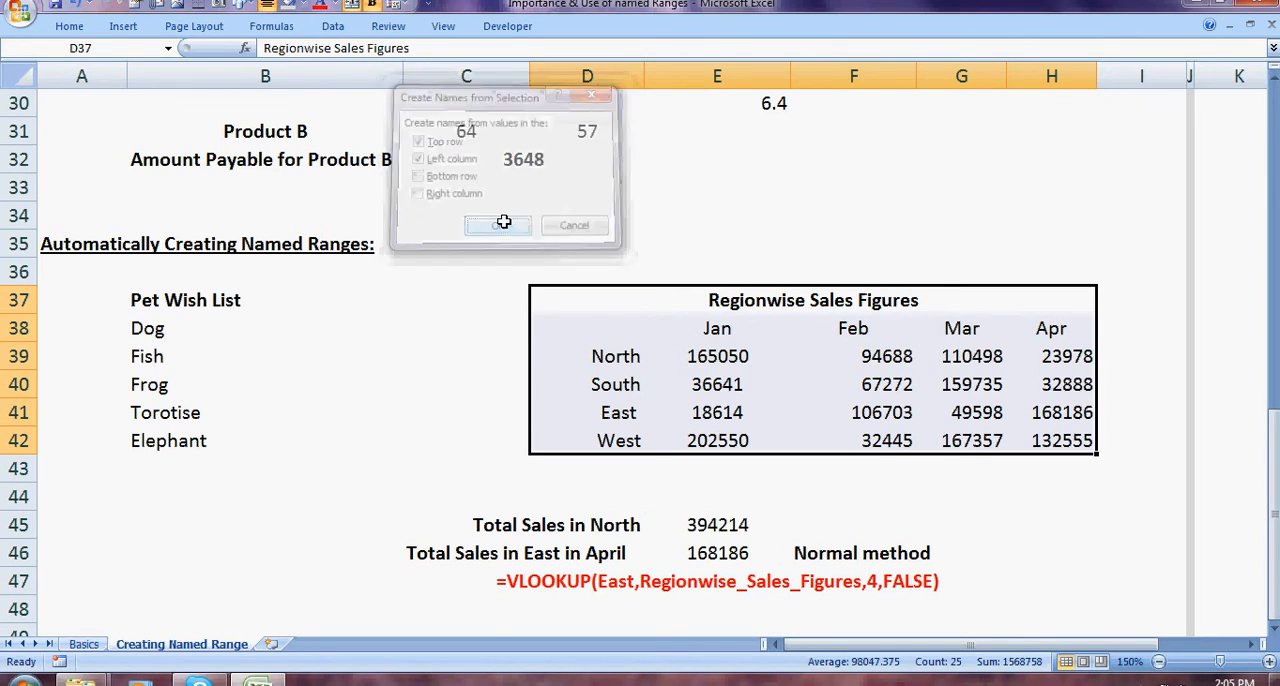
# Step: Check in the Name Manager which cells the West, South and North names refer to
pyautogui.click(276, 28)
pyautogui.click(518, 72)
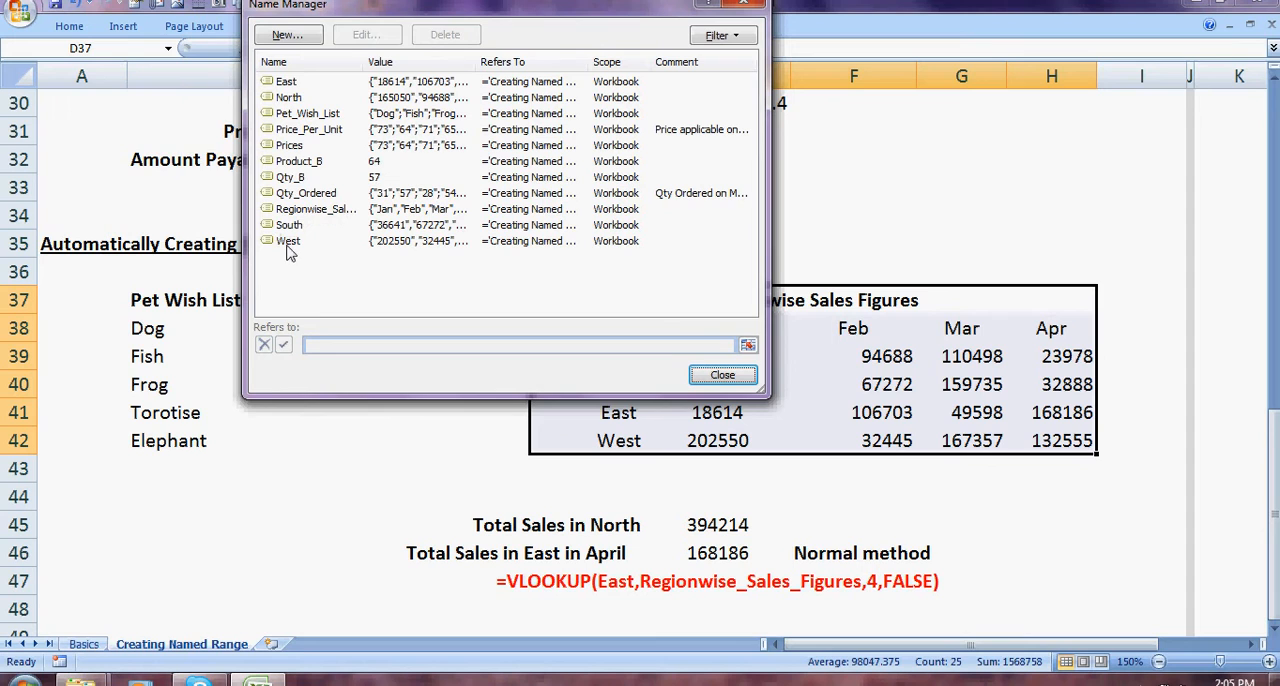
pyautogui.moveTo(516, 11); pyautogui.dragTo(308, 212)
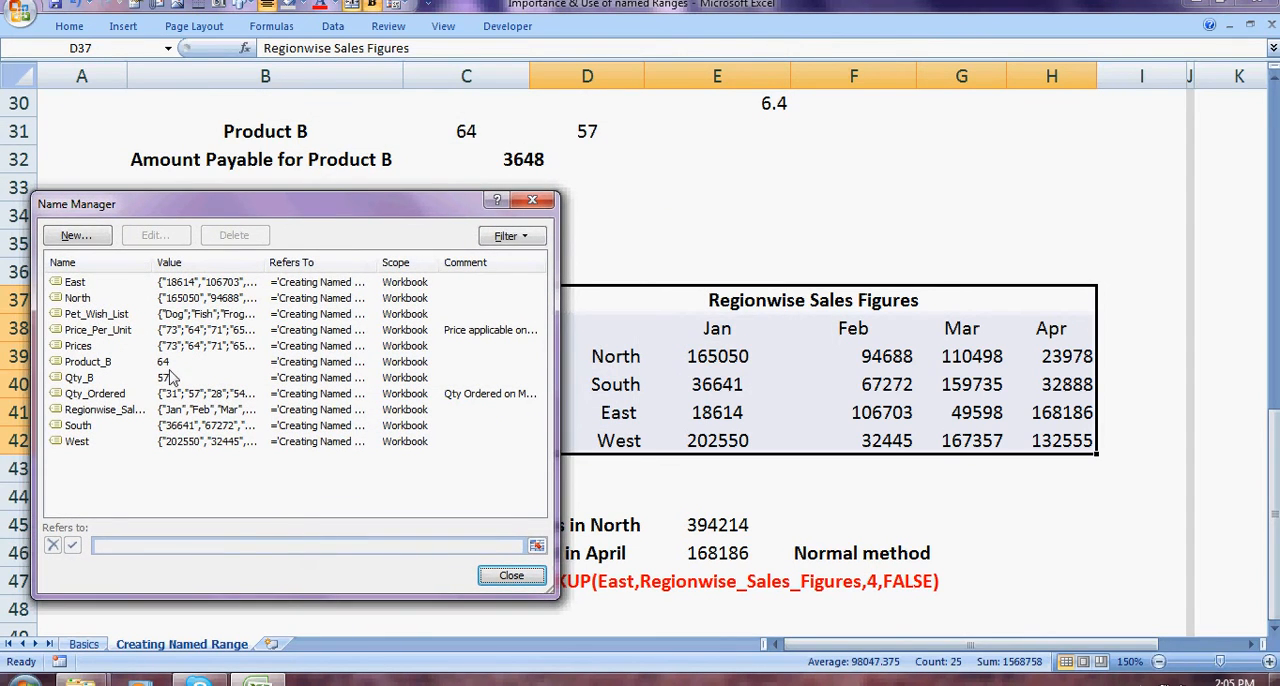
pyautogui.click(80, 441)
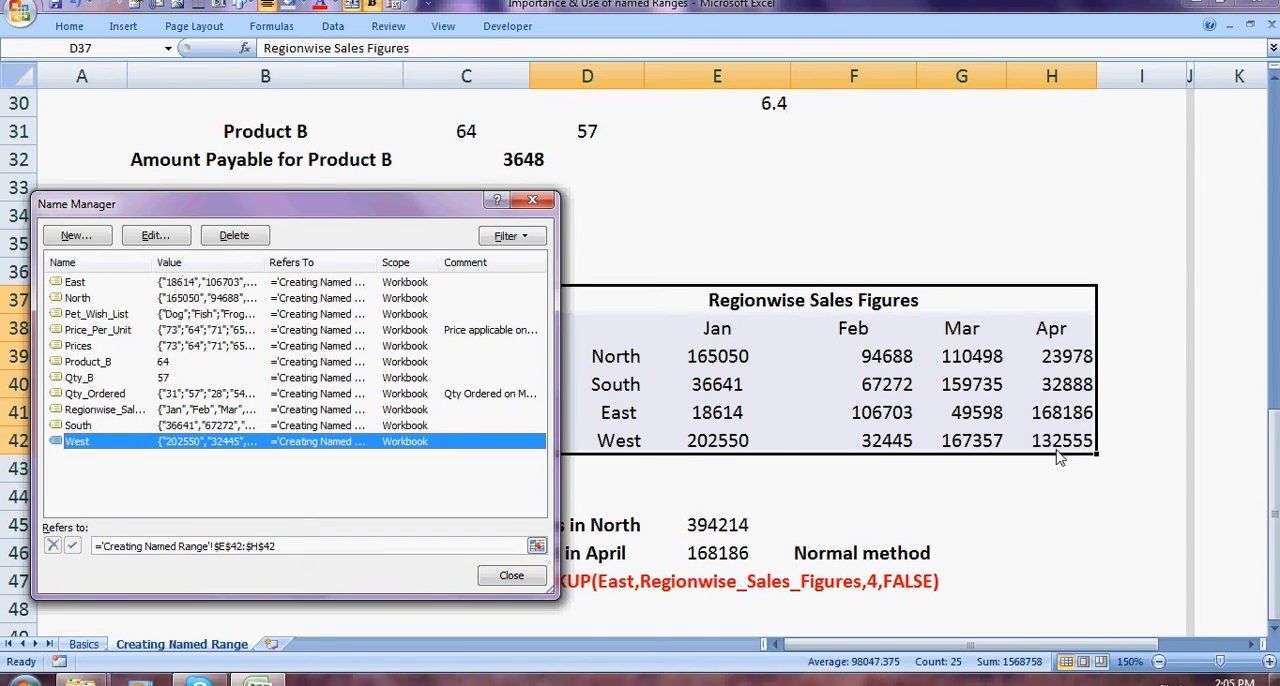
pyautogui.click(77, 428)
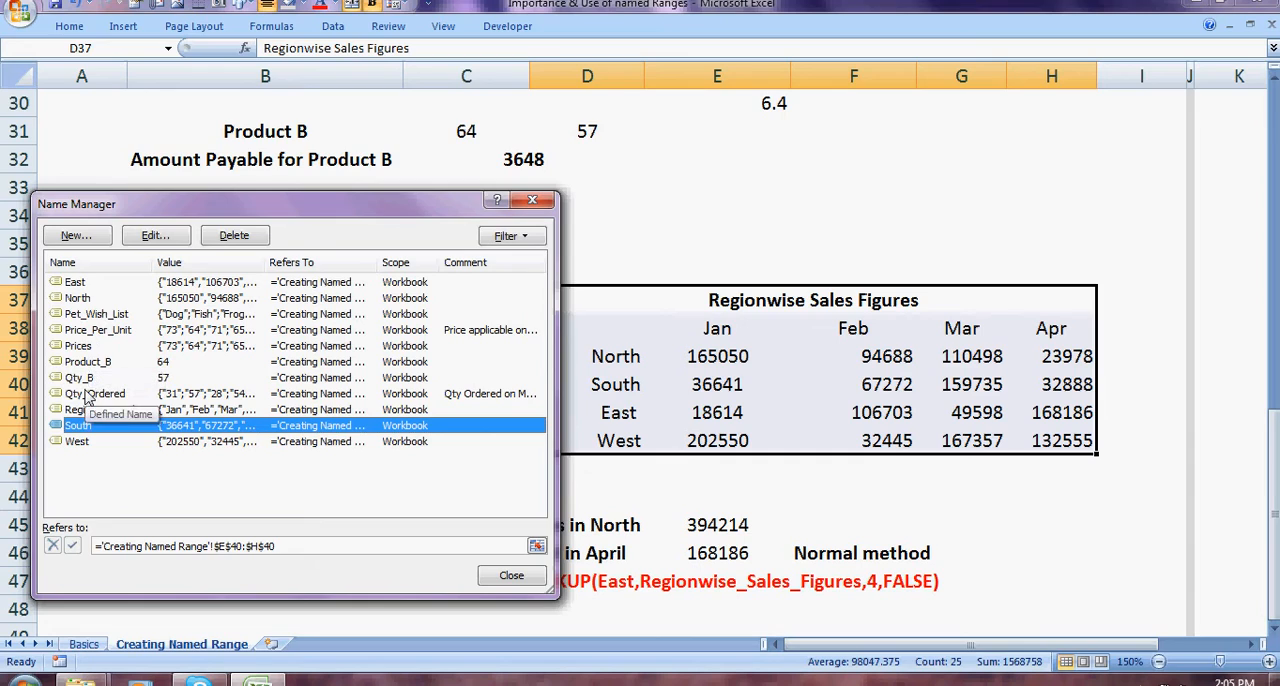
pyautogui.click(80, 300)
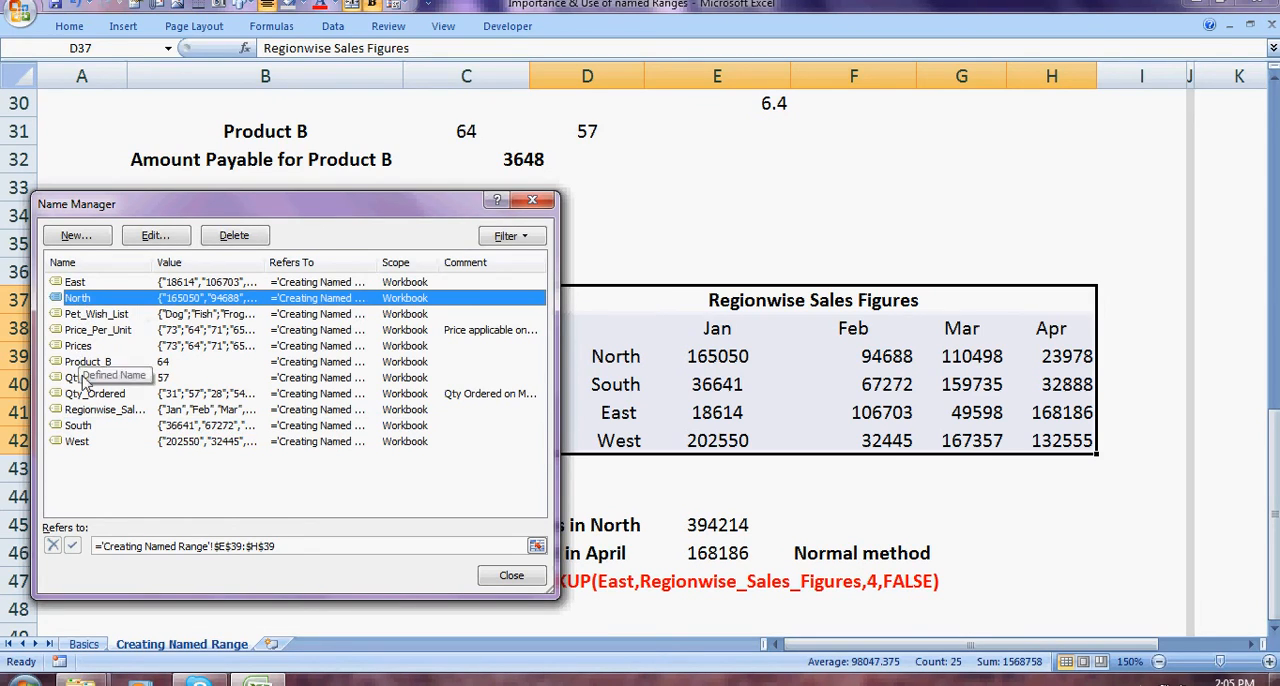
# Step: Inspect the range that the Regionwise_Sales_Figures name refers to on the sheet, and leave the name unedited
pyautogui.click(85, 412)
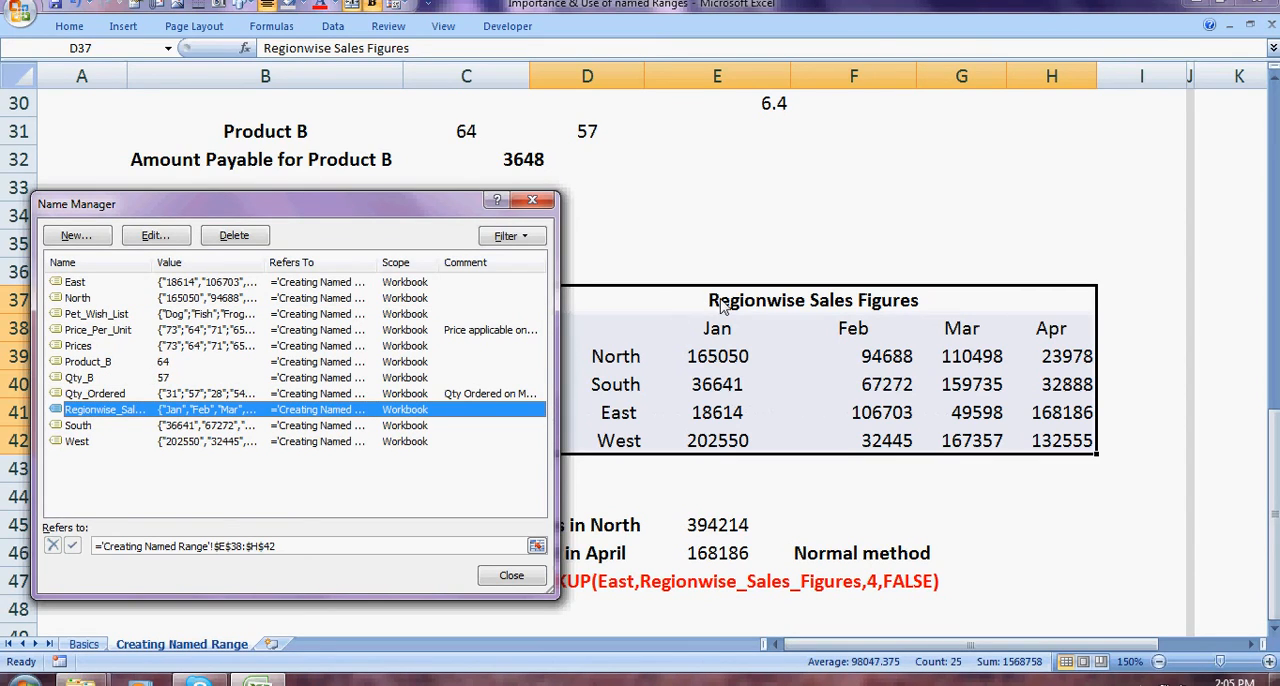
pyautogui.doubleClick(212, 416)
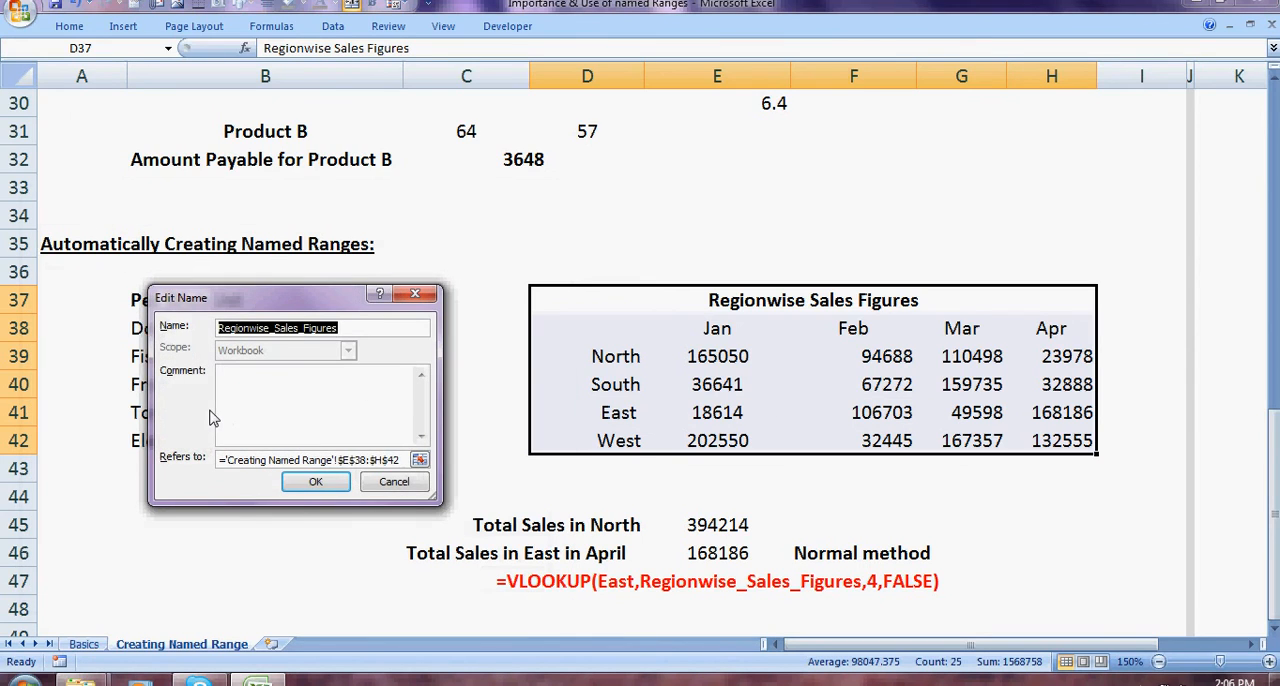
pyautogui.click(419, 462)
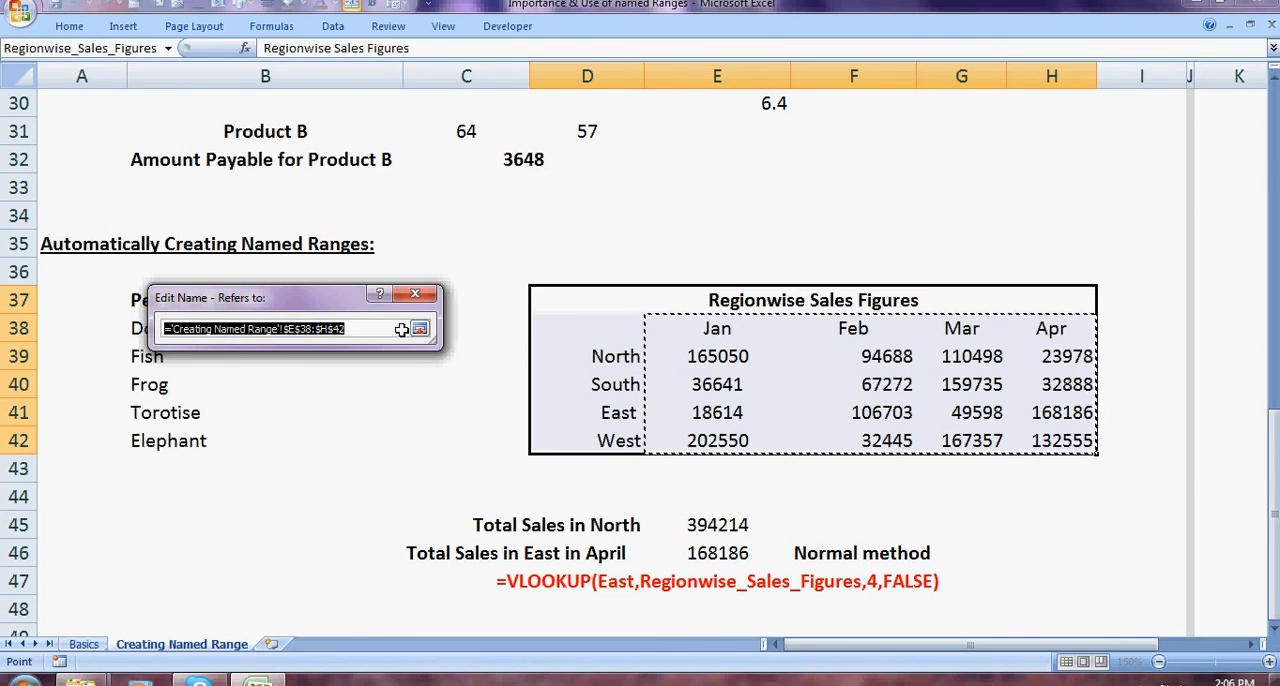
pyautogui.click(419, 330)
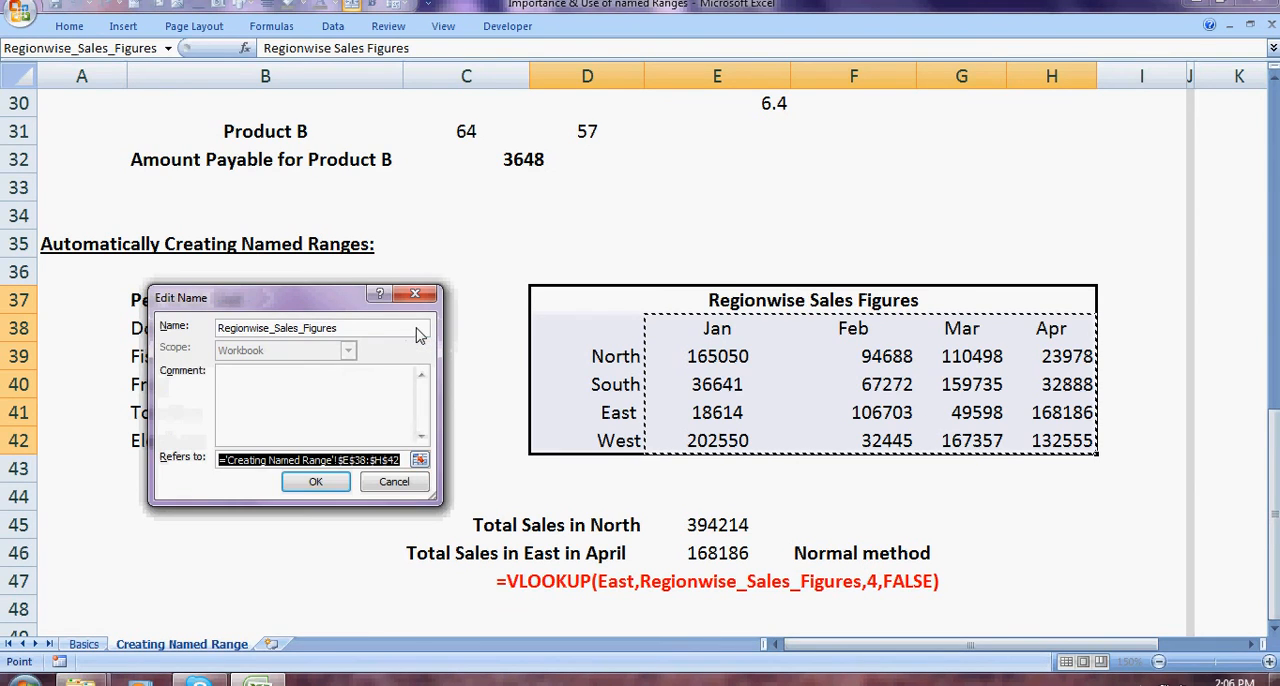
pyautogui.click(394, 484)
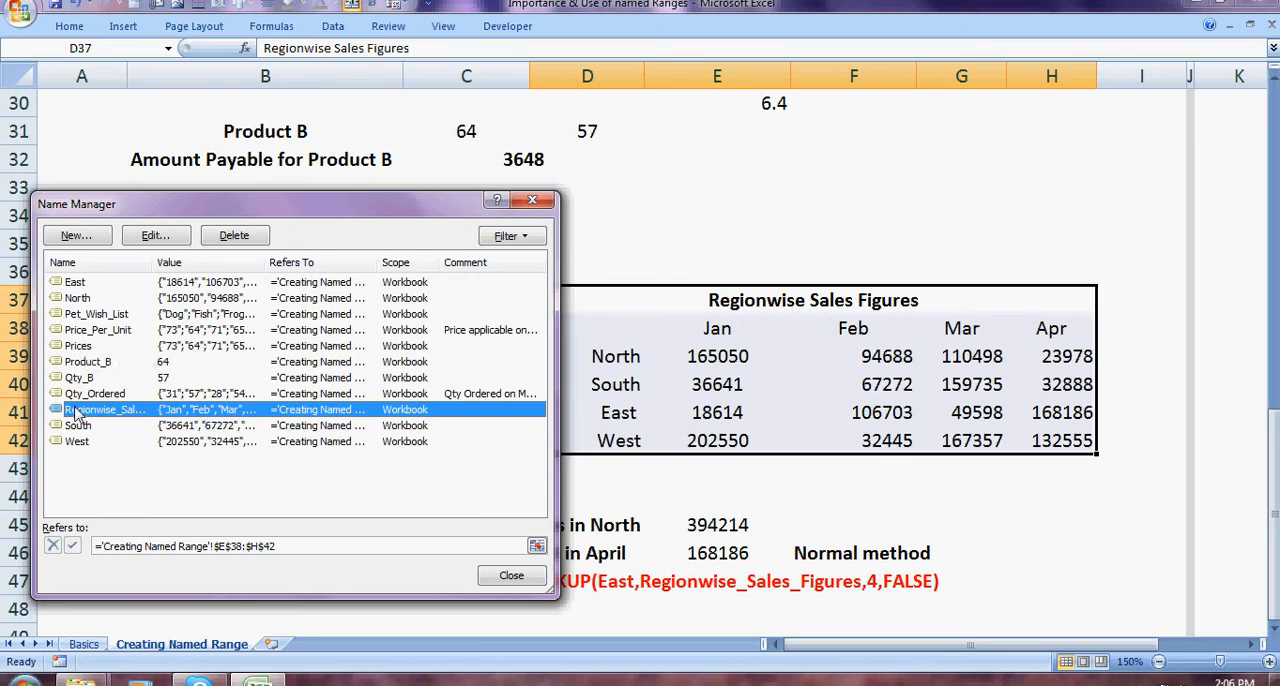
# Step: Inspect the range that the South name refers to on the sheet, and close the Name Manager without editing it
pyautogui.click(77, 426)
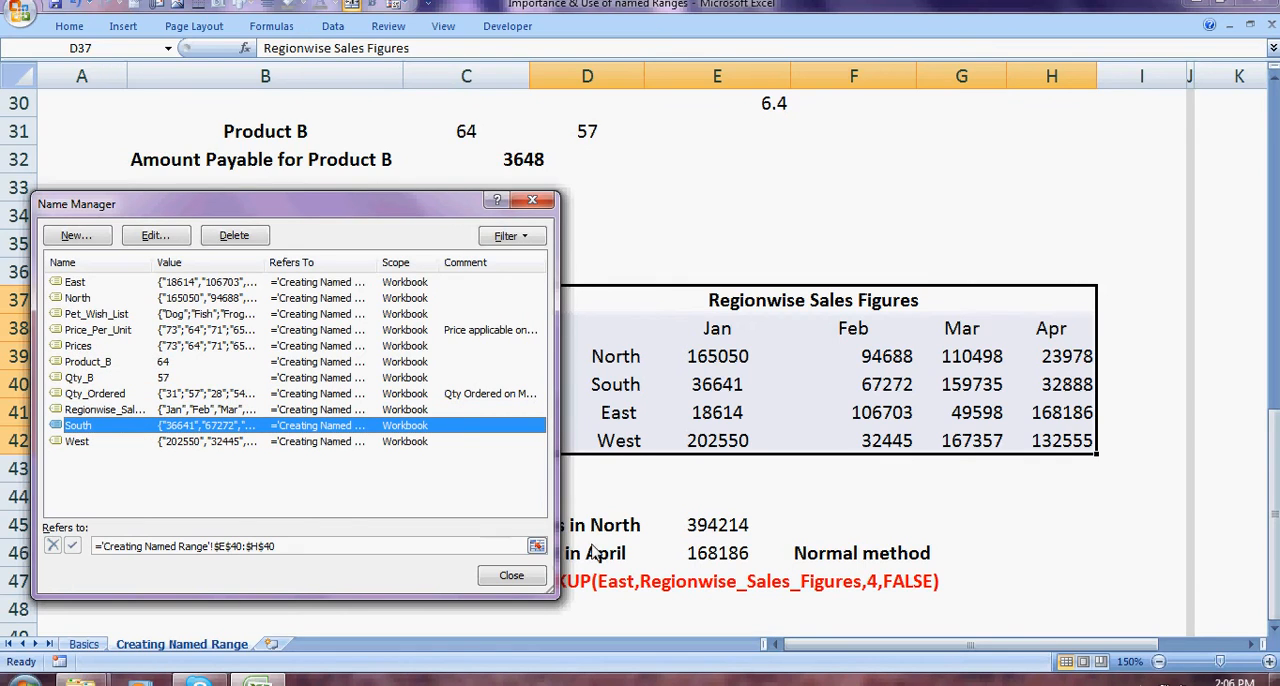
pyautogui.click(537, 548)
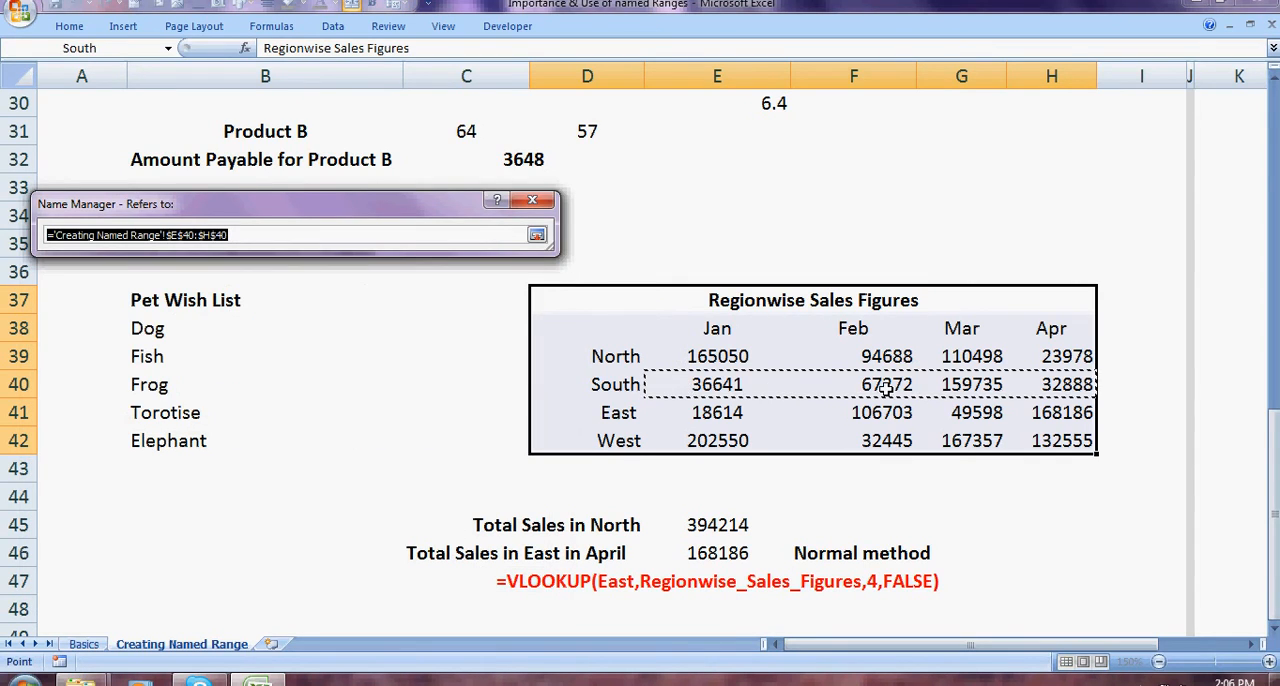
pyautogui.click(543, 203)
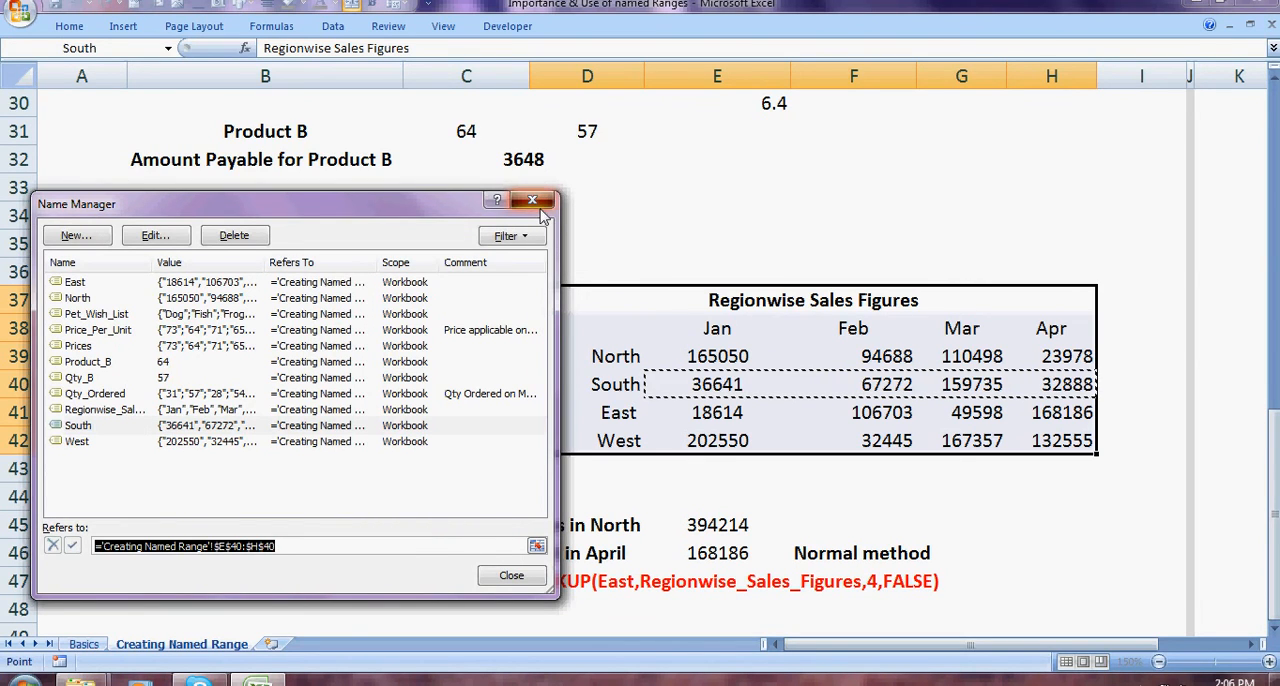
pyautogui.click(540, 203)
# Step: Check the existing formula for Total Sales in North in cell E45
pyautogui.click(855, 215)
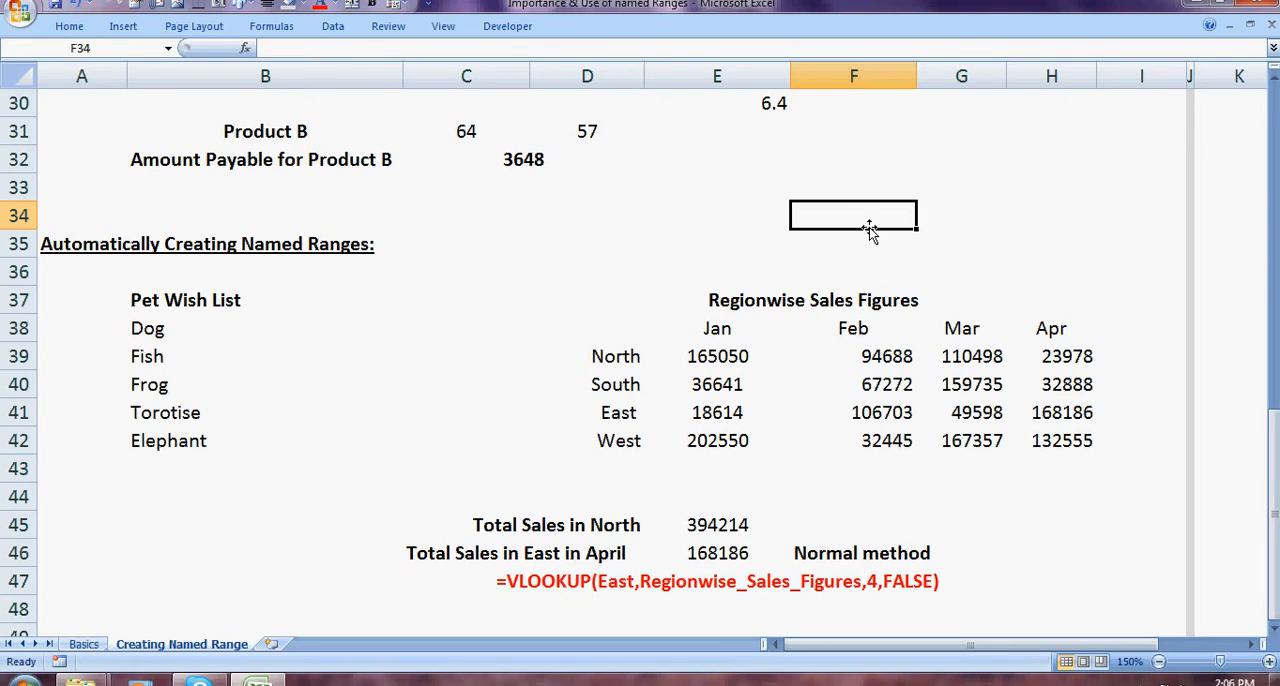
pyautogui.press('Down')
pyautogui.press('Down')
pyautogui.press('Down')
pyautogui.press('Down')
pyautogui.press('Down')
pyautogui.press('Down')
pyautogui.press('Down')
pyautogui.press('Down')
pyautogui.press('Down')
pyautogui.press('Down')
pyautogui.press('Down')
pyautogui.press('Left')
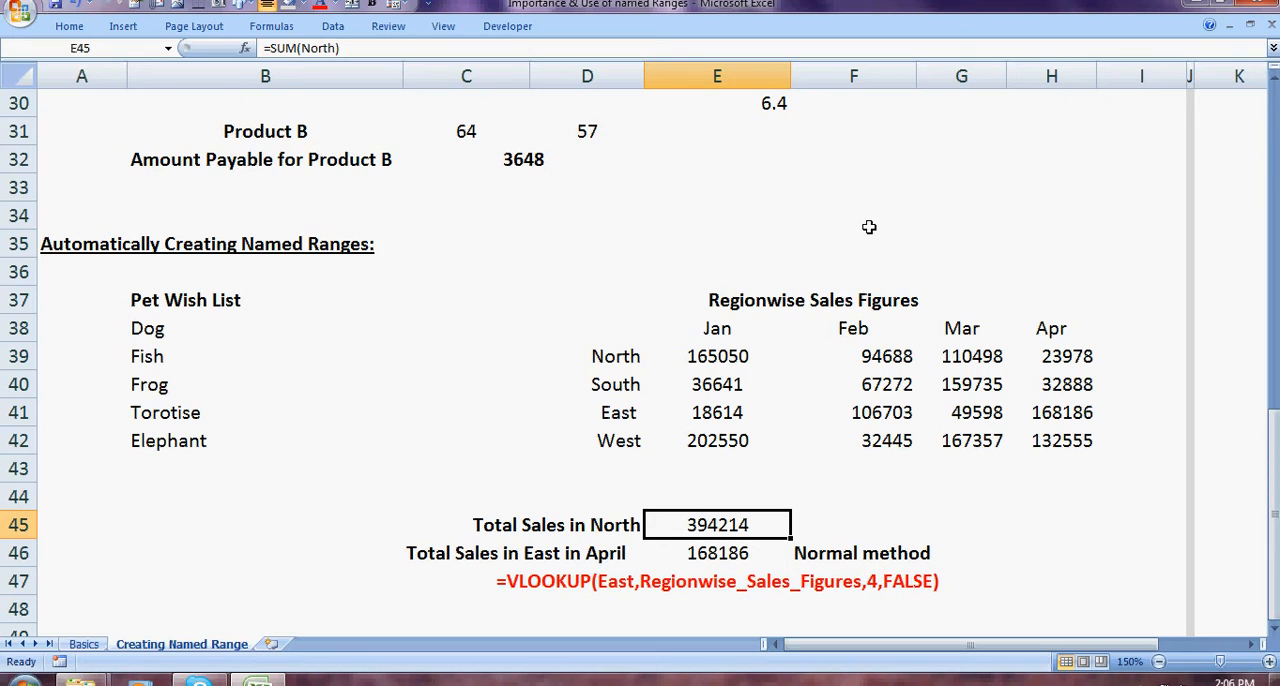
# Step: Enter =SUM(North) in cell F44 to total the North sales through its range name
pyautogui.press('Right')
pyautogui.press('Right')
pyautogui.press('Up')
pyautogui.press('Left')
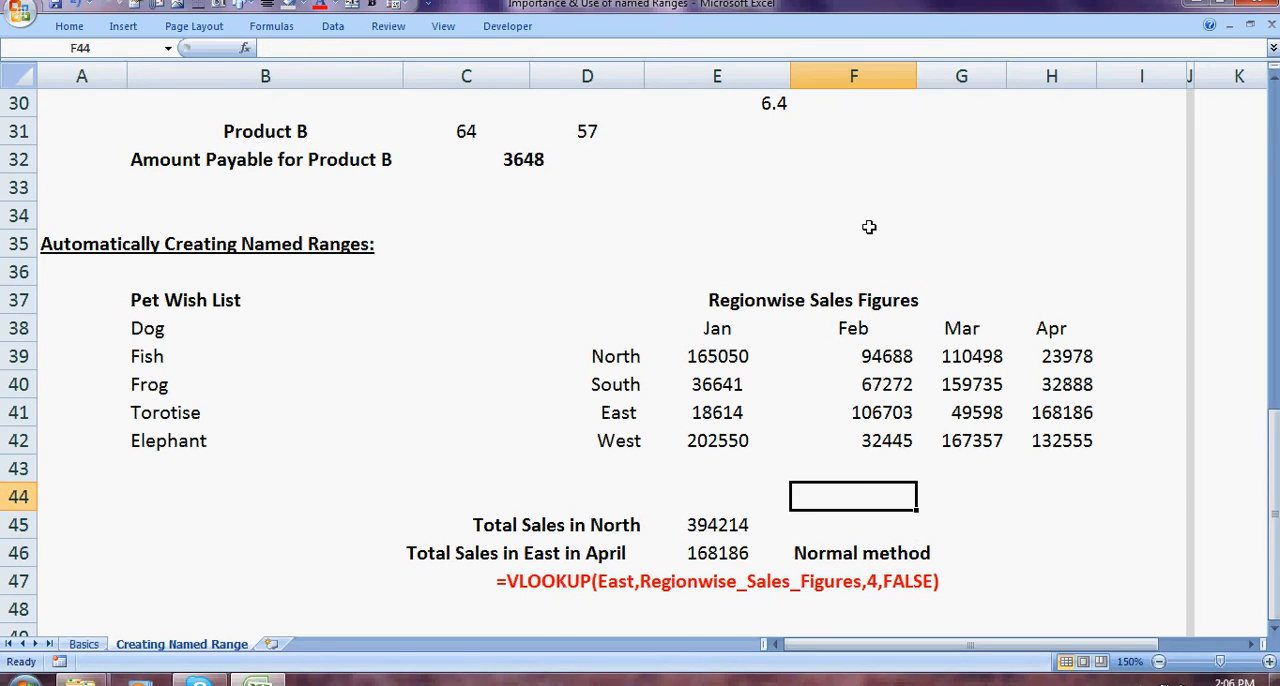
pyautogui.write('=SUM(')
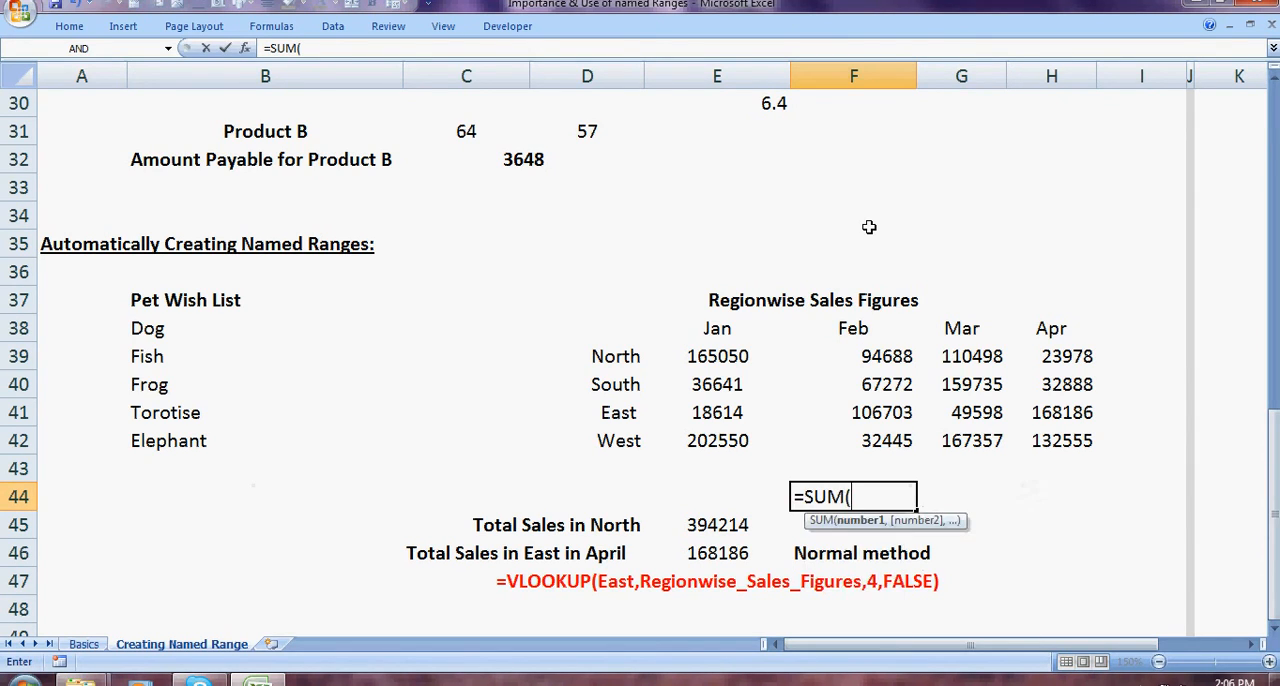
pyautogui.write('NO')
pyautogui.press('Down')
pyautogui.press('Down')
pyautogui.press('Down')
pyautogui.press('Down')
pyautogui.press('Down')
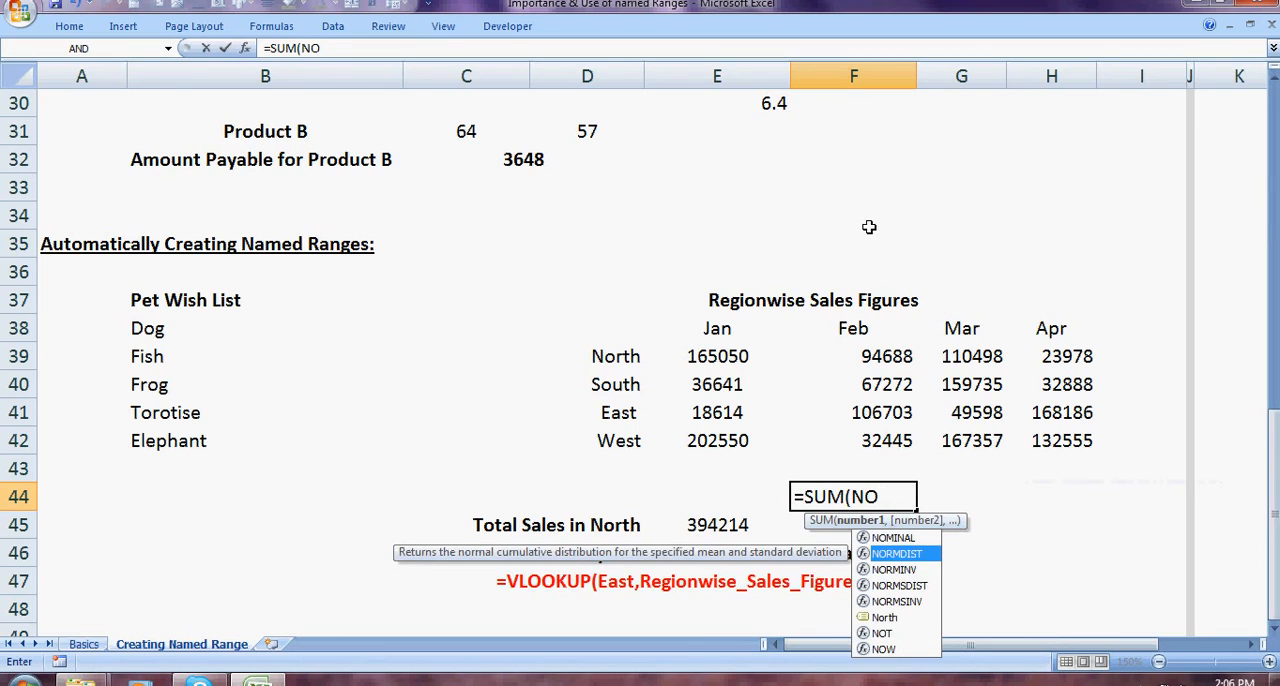
pyautogui.press('Tab')
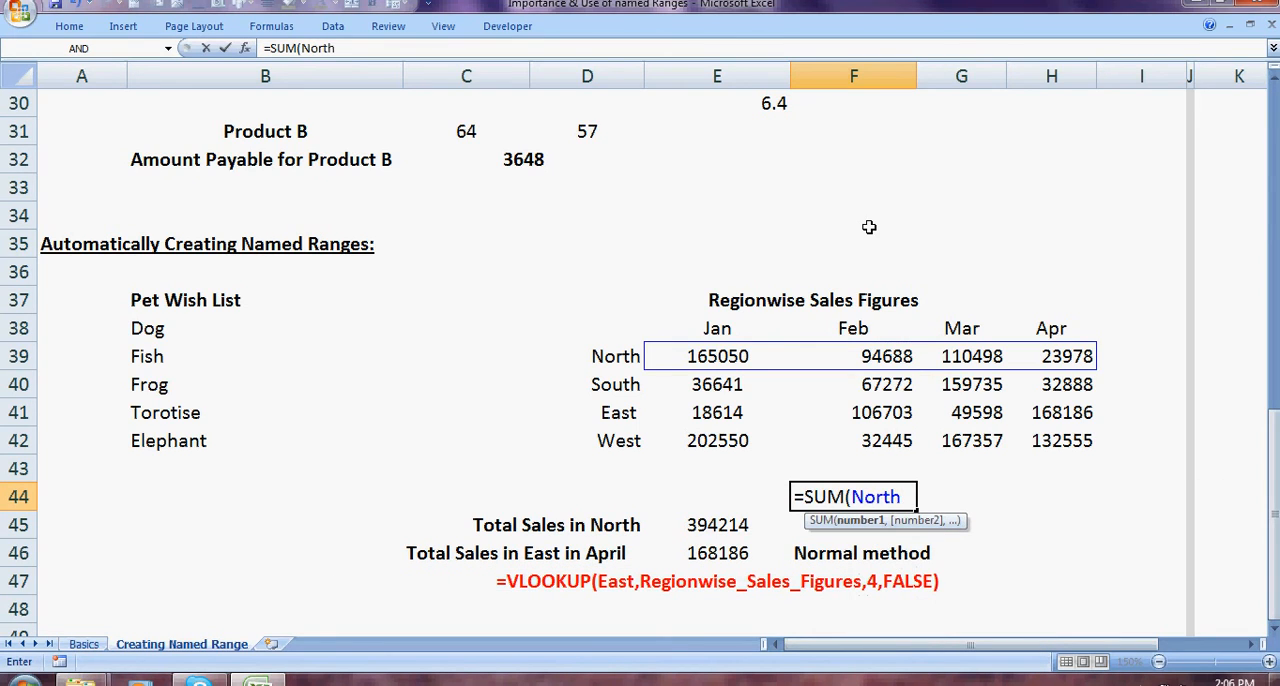
pyautogui.write(')')
pyautogui.press('Return')
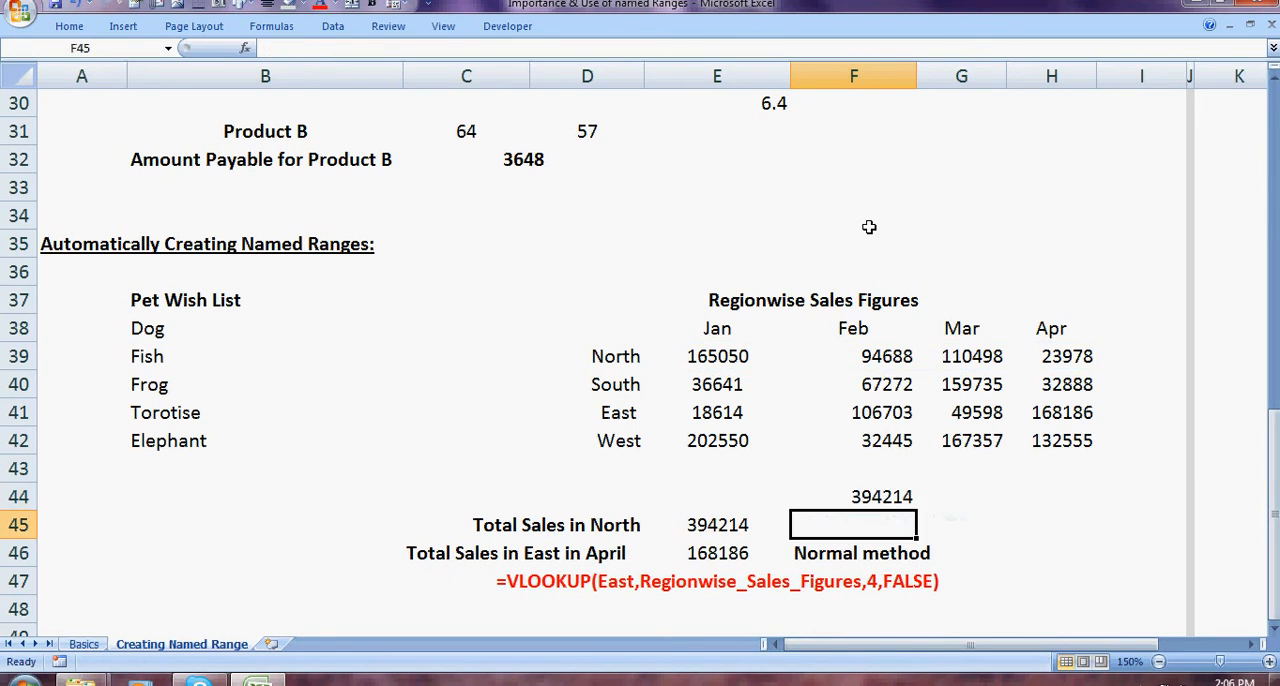
# Step: Select the North sales figures in E39:H39 and compare their status bar sum with the result in F44
pyautogui.press('Up')
pyautogui.press('Up')
pyautogui.press('Up')
pyautogui.press('Up')
pyautogui.press('Up')
pyautogui.press('Up')
pyautogui.press('Left')
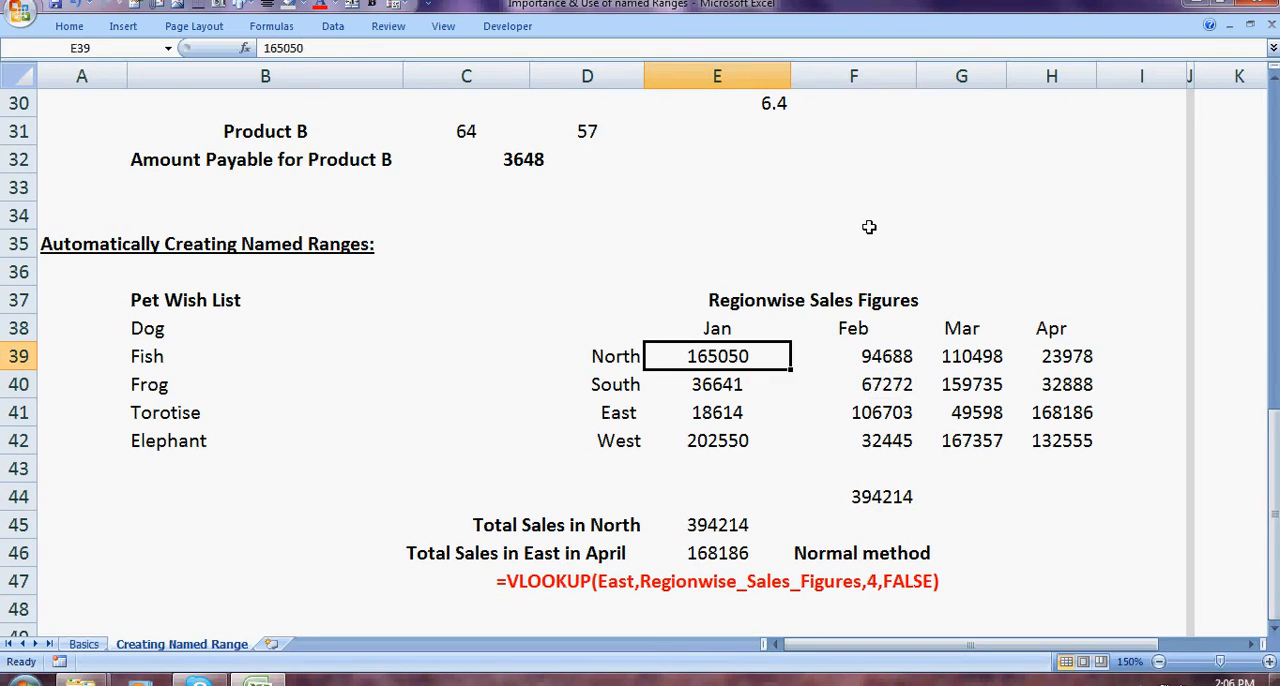
pyautogui.hotkey('shift', 'Right')
pyautogui.hotkey('shift', 'Right')
pyautogui.hotkey('shift', 'Right')
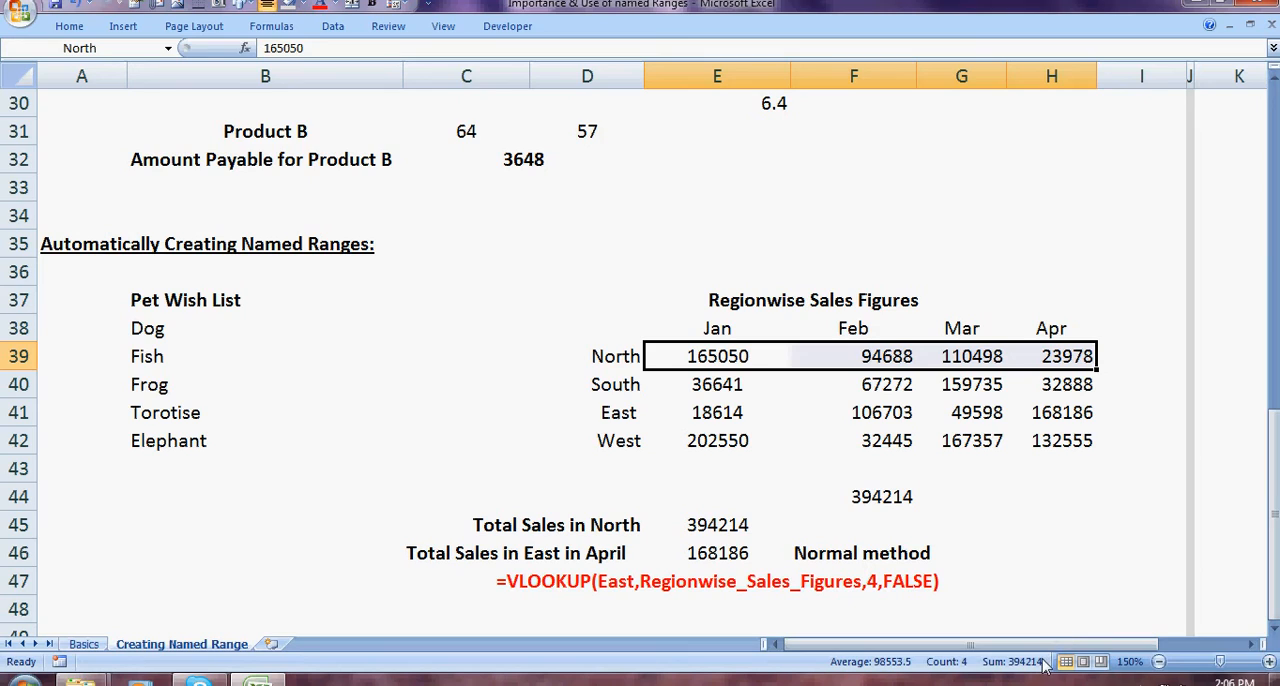
pyautogui.click(1122, 528)
# Step: Review the existing VLOOKUP formula in E46 for East's April sales, and look over the East row figures
pyautogui.click(724, 557)
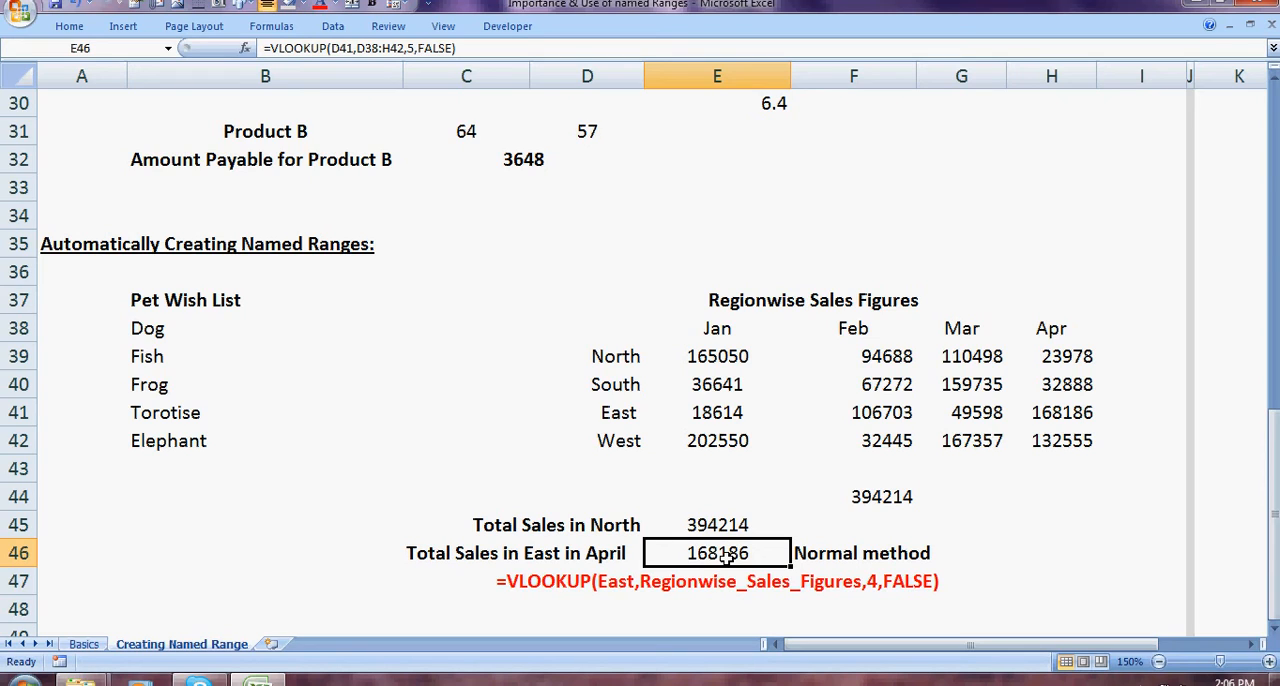
pyautogui.press('Up')
pyautogui.press('Up')
pyautogui.press('Up')
pyautogui.press('Up')
pyautogui.press('Up')
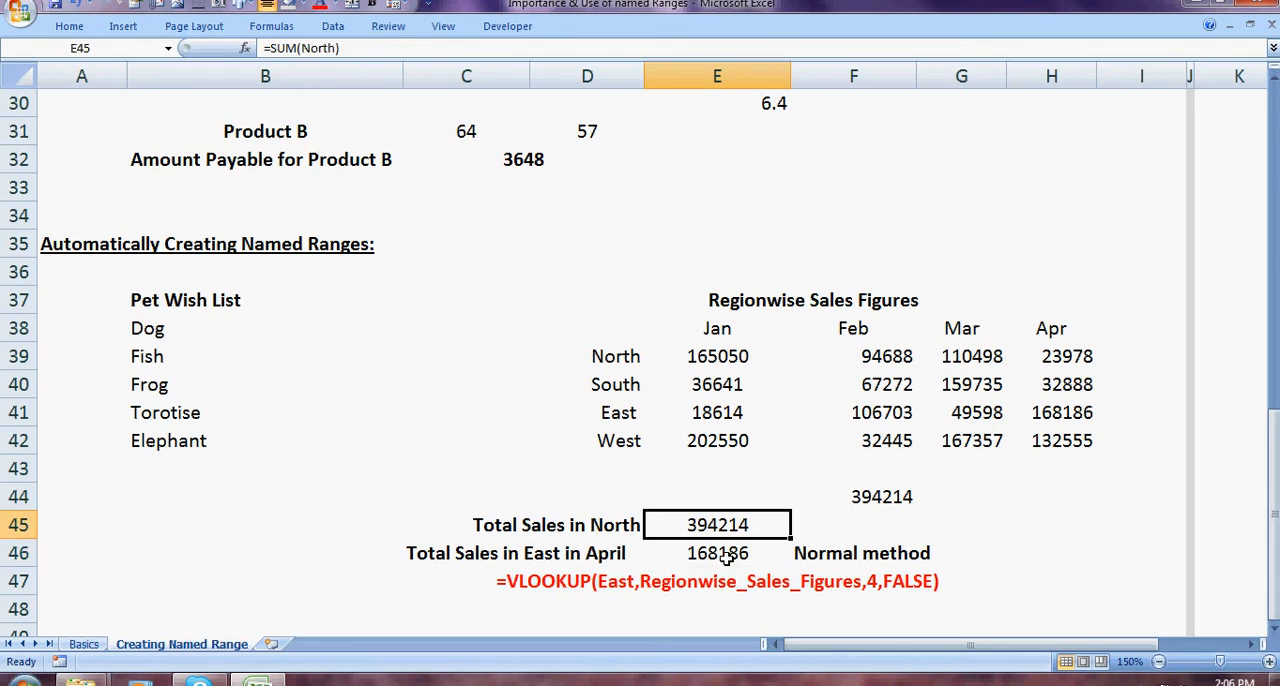
pyautogui.press('Left')
pyautogui.press('Right')
pyautogui.press('Right')
pyautogui.press('Right')
pyautogui.press('Right')
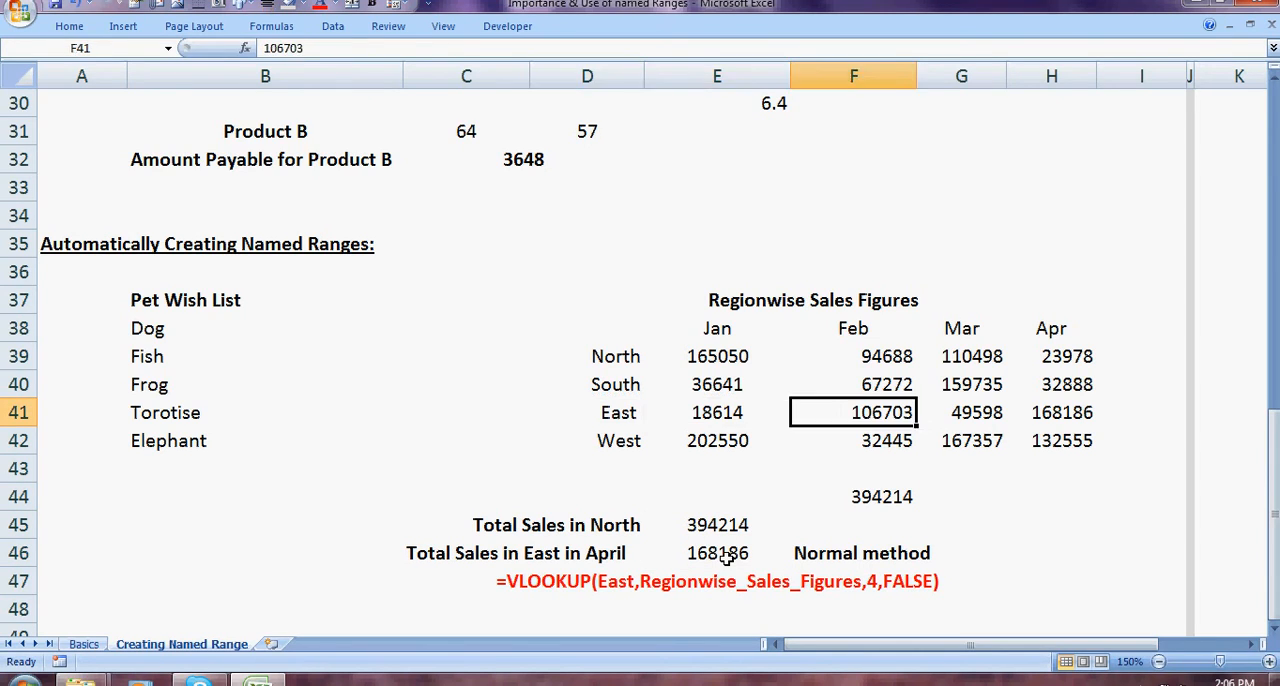
# Step: Enter =VLOOKUP(D41,Regionwise_Sales_Figures,4,FALSE) in cell H45 to look up East's April sales
pyautogui.press('Down')
pyautogui.press('Down')
pyautogui.press('Down')
pyautogui.press('Down')
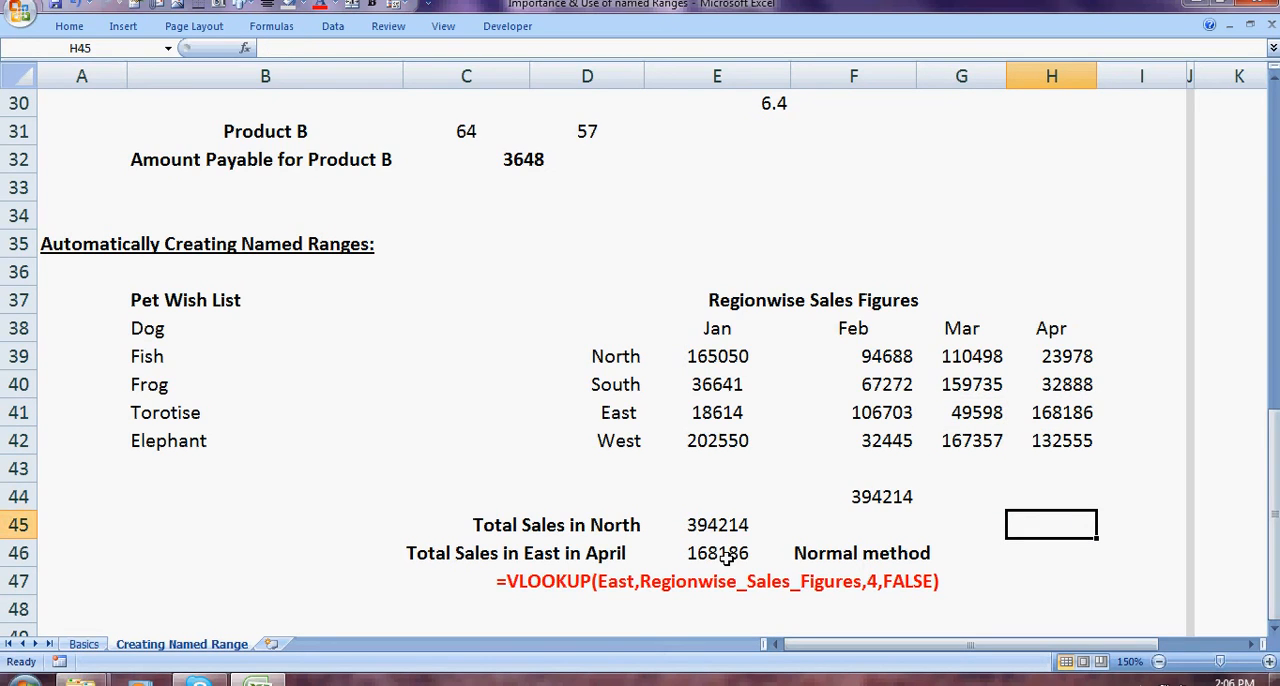
pyautogui.write('=VLOOKUP(')
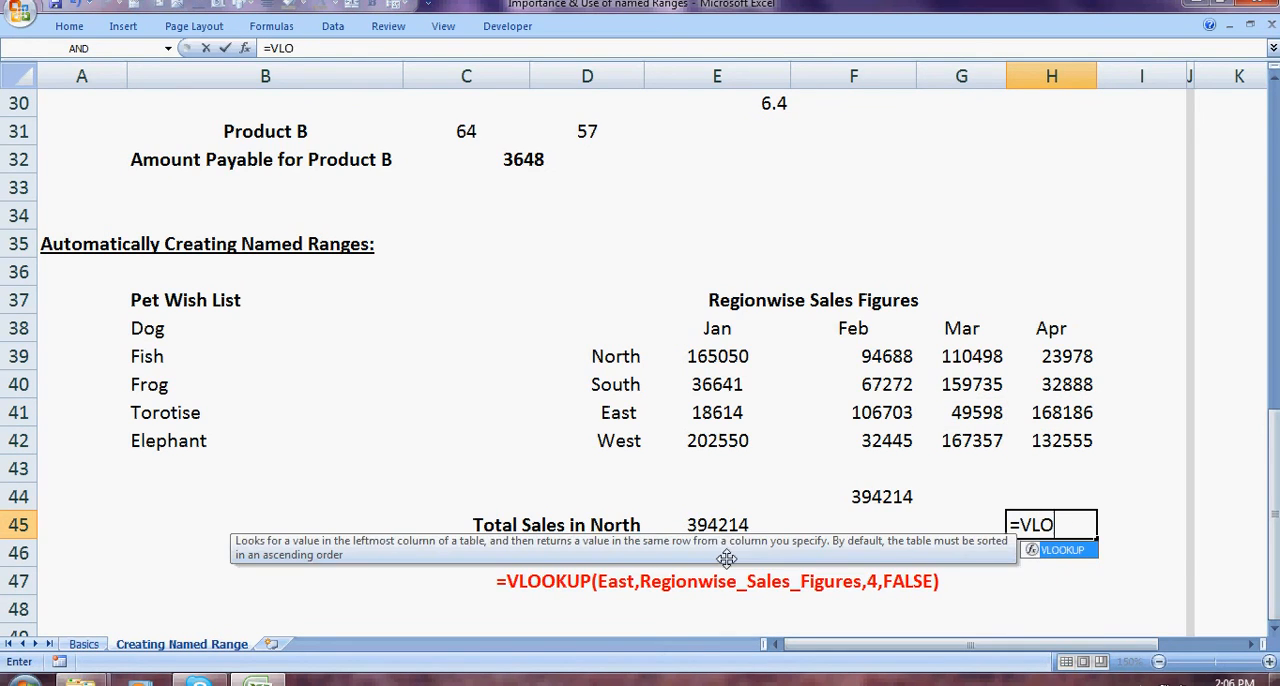
pyautogui.press('Up')
pyautogui.press('Up')
pyautogui.press('Up')
pyautogui.press('Up')
pyautogui.press('Left')
pyautogui.press('Left')
pyautogui.press('Left')
pyautogui.press('Left')
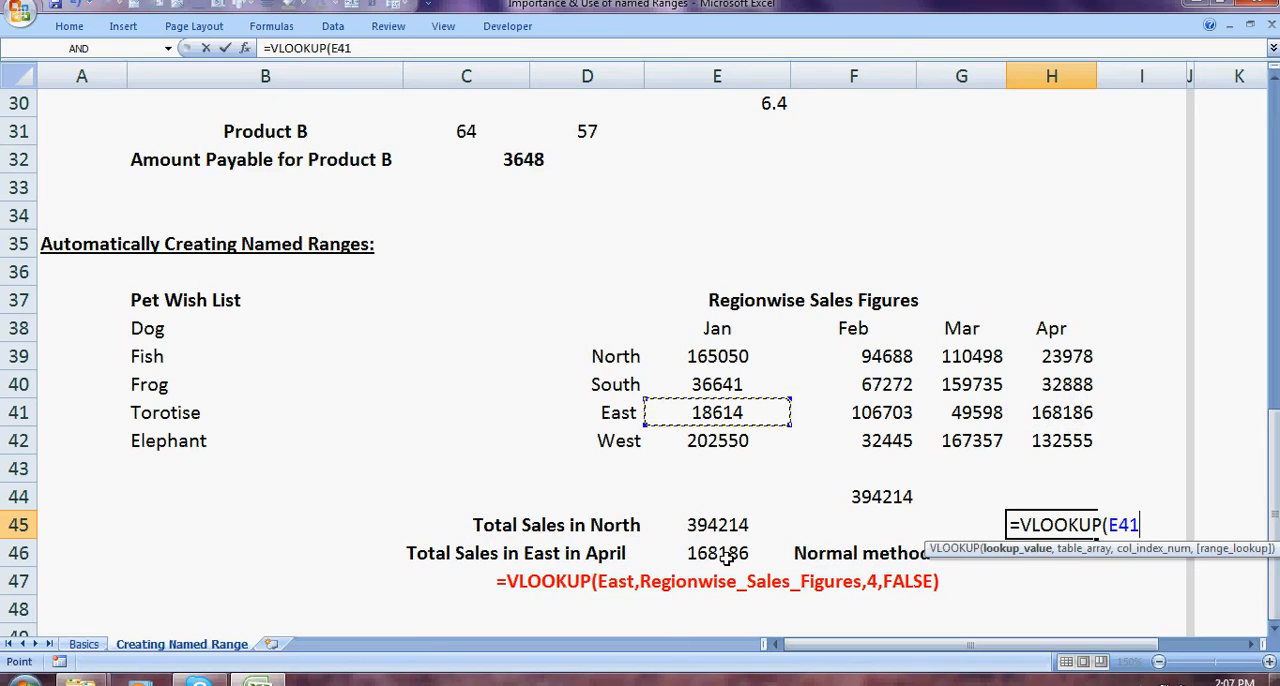
pyautogui.write(',')
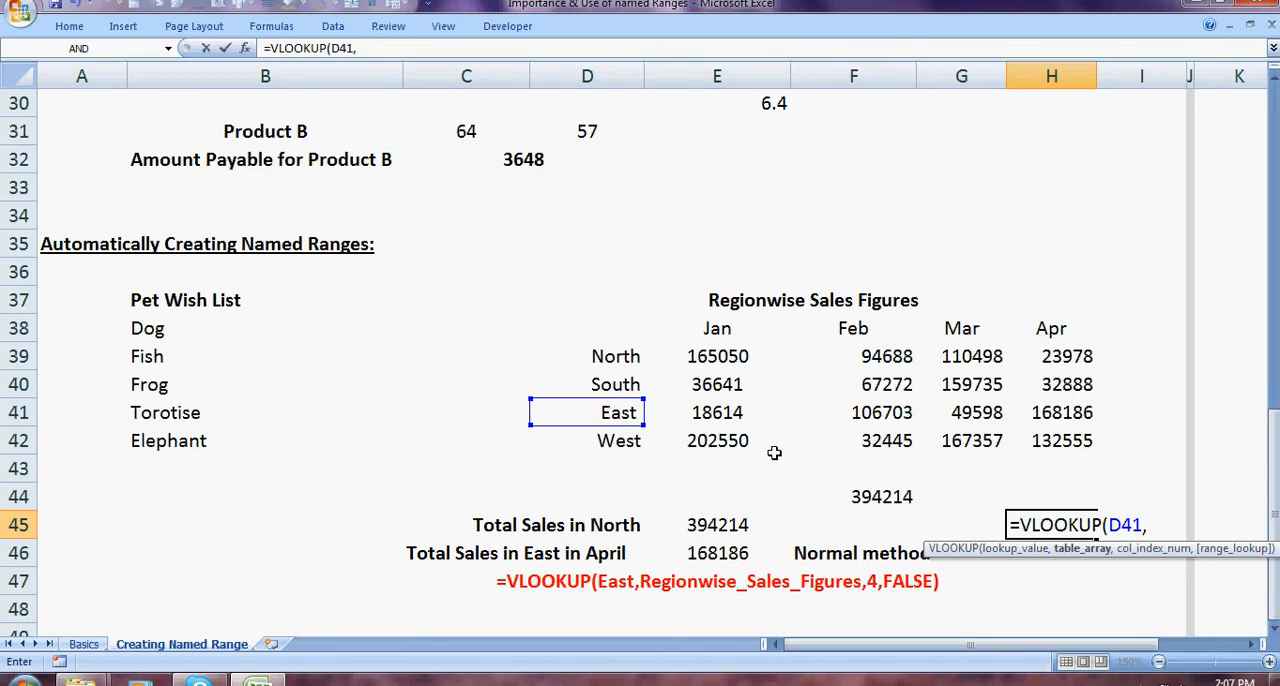
pyautogui.click(717, 330)
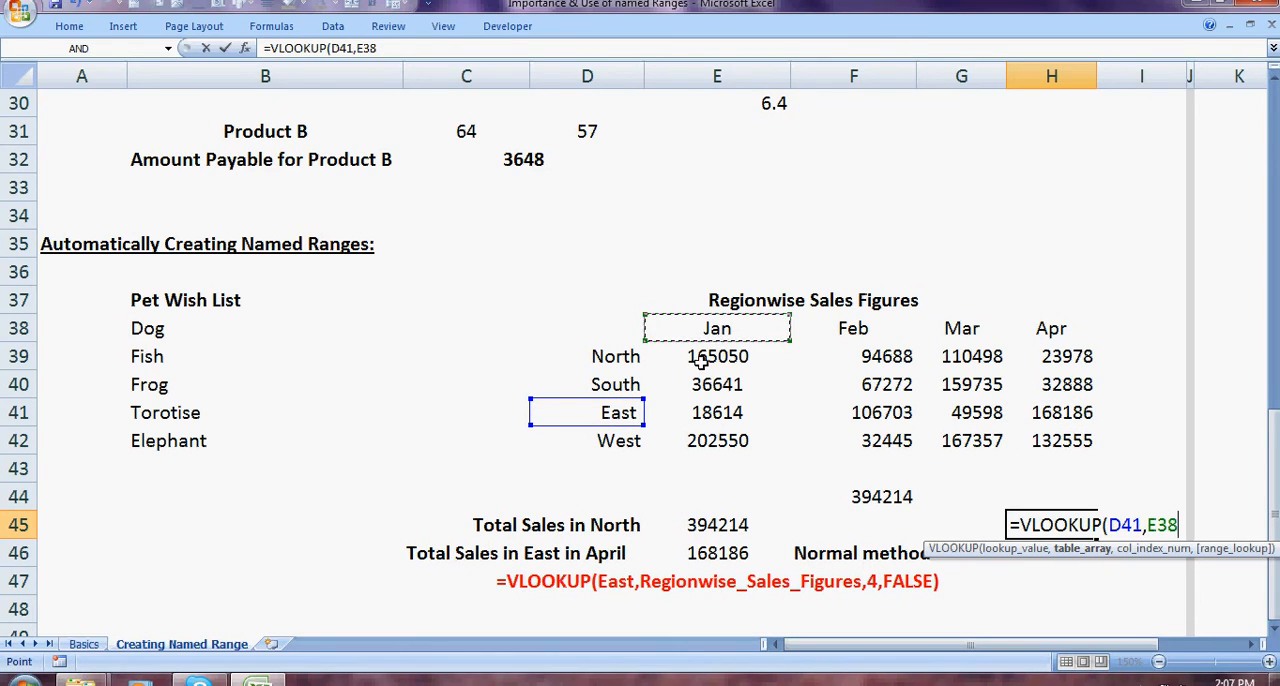
pyautogui.moveTo(703, 356); pyautogui.dragTo(1040, 440)
pyautogui.write(',')
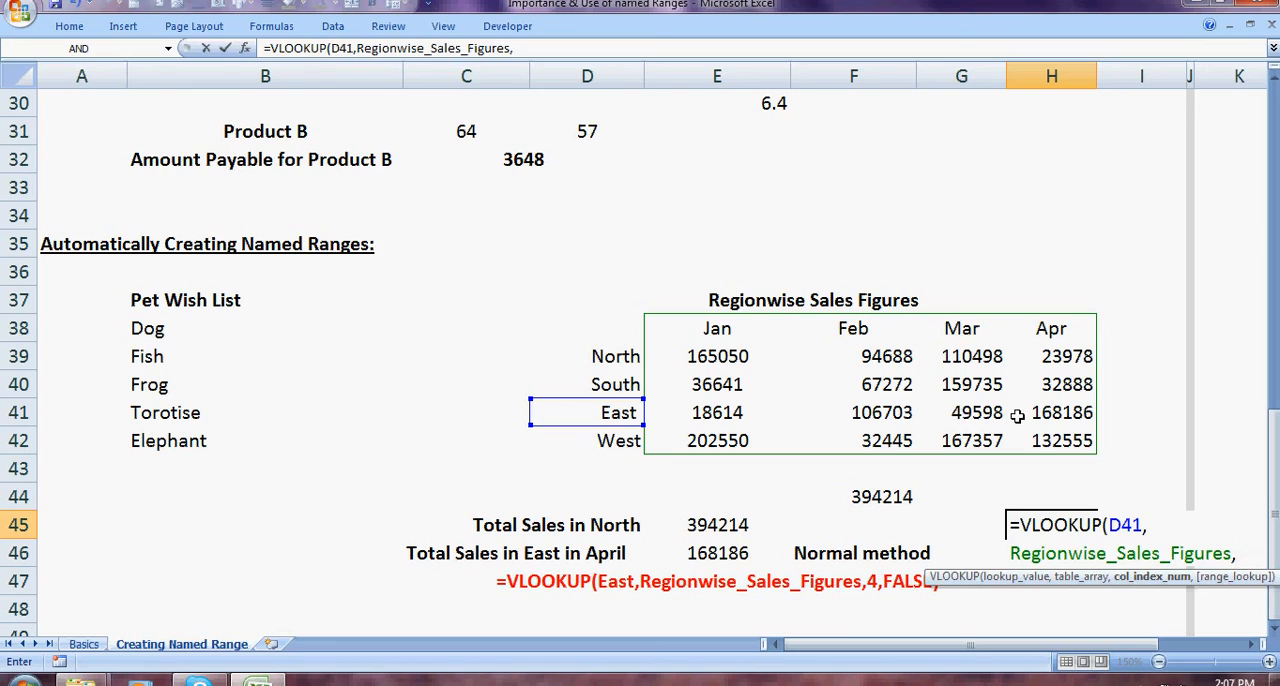
pyautogui.write('4')
pyautogui.write(',F')
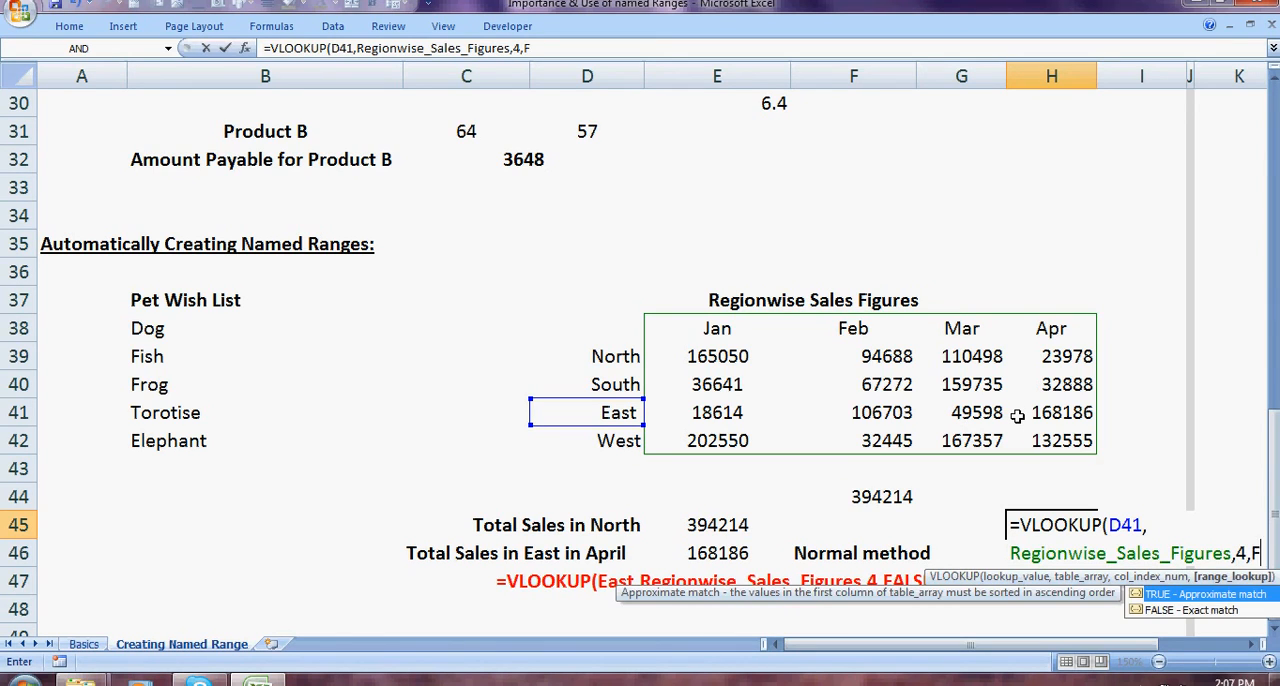
pyautogui.write('ALSE)')
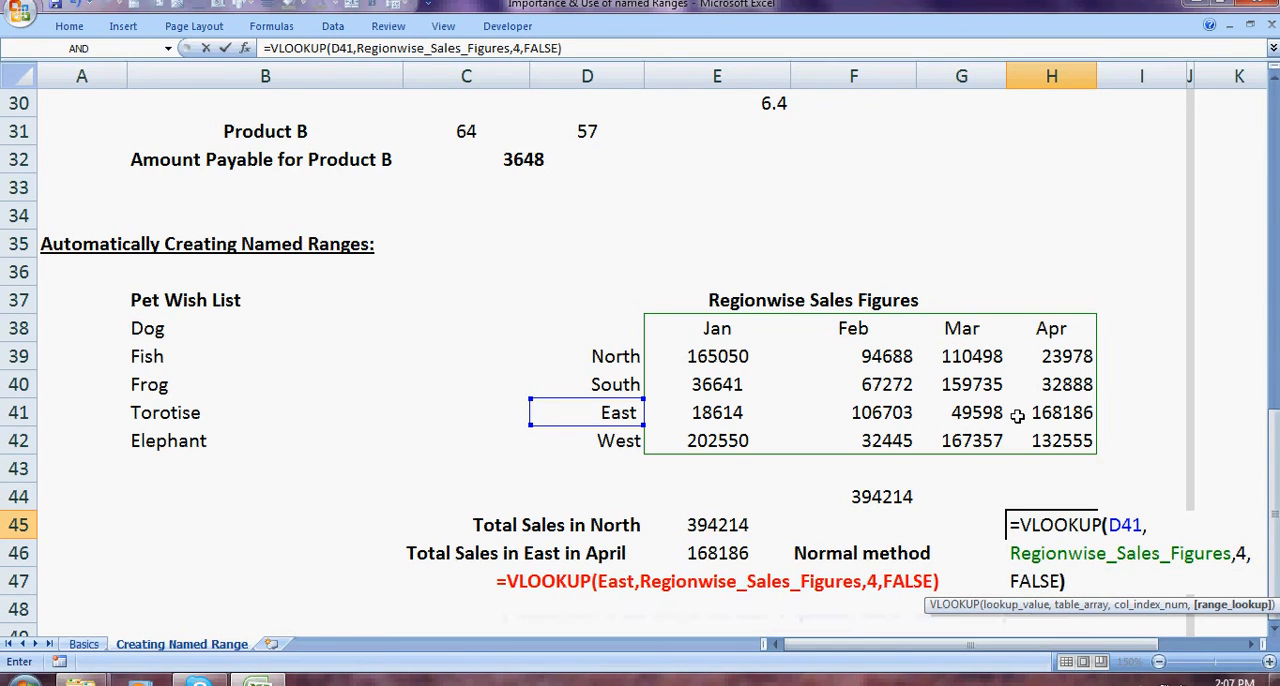
pyautogui.press('Return')
pyautogui.press('Up')
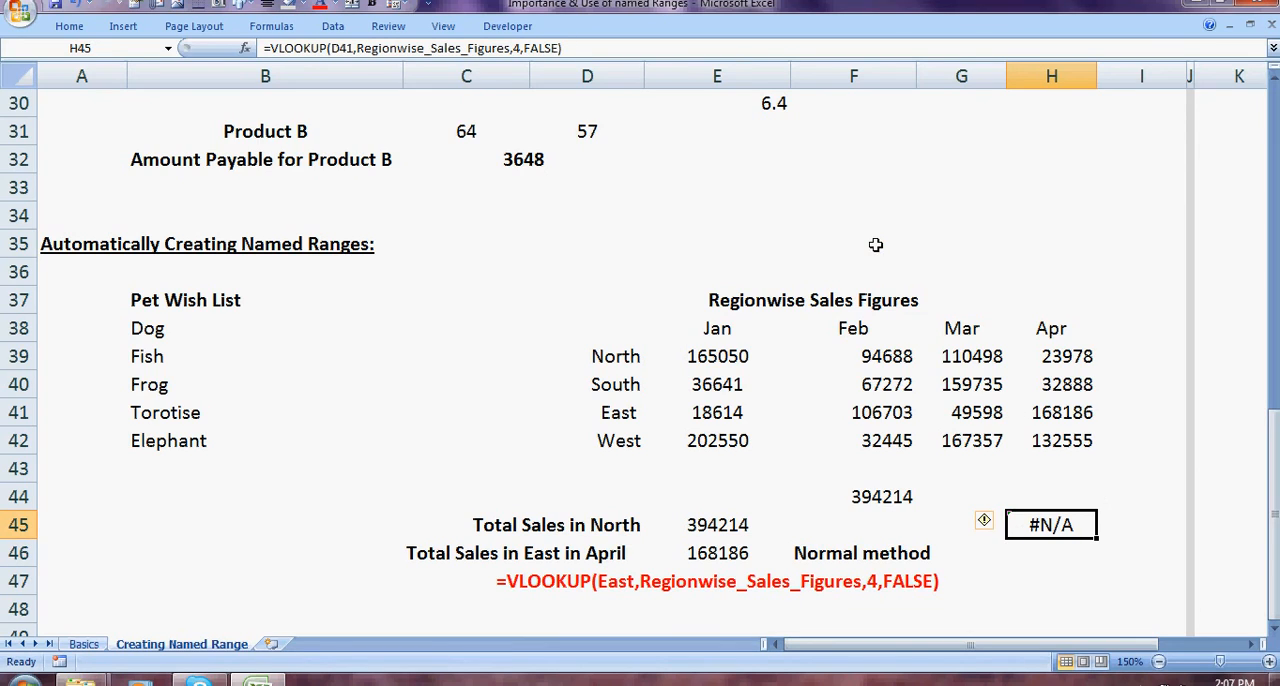
# Step: Compare the lookup range and column index of the VLOOKUP formula in E46 with those in H45
pyautogui.click(717, 525)
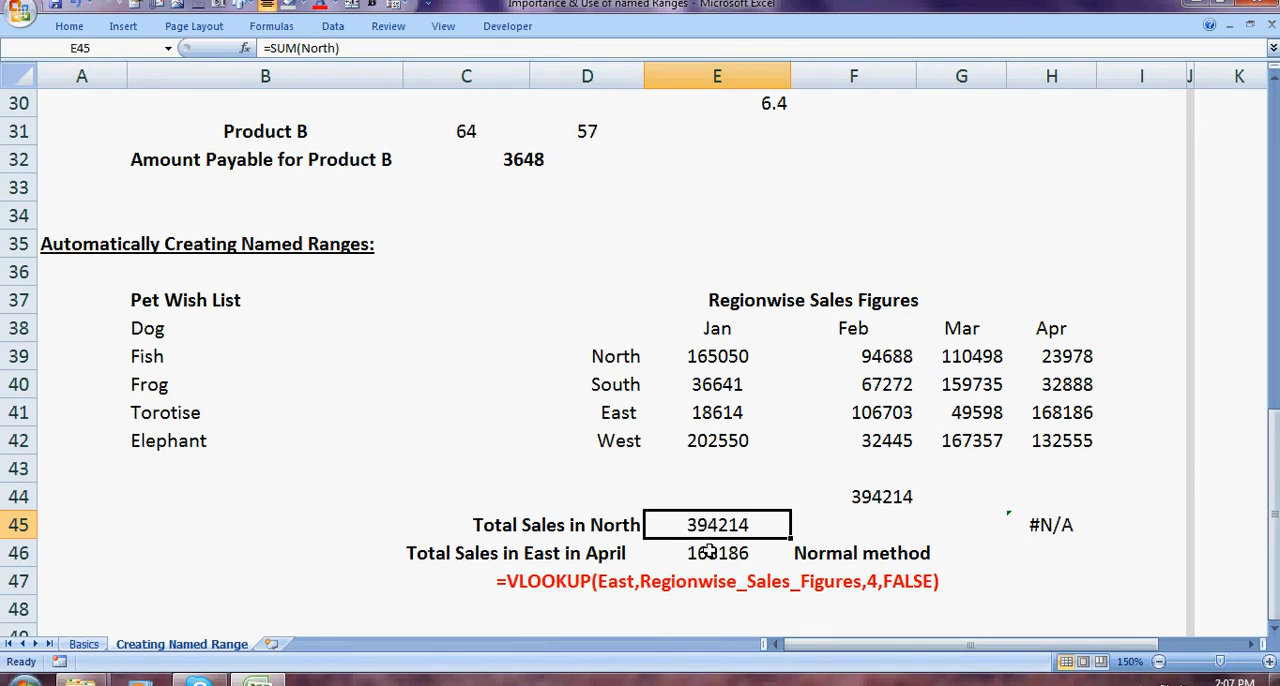
pyautogui.click(708, 552)
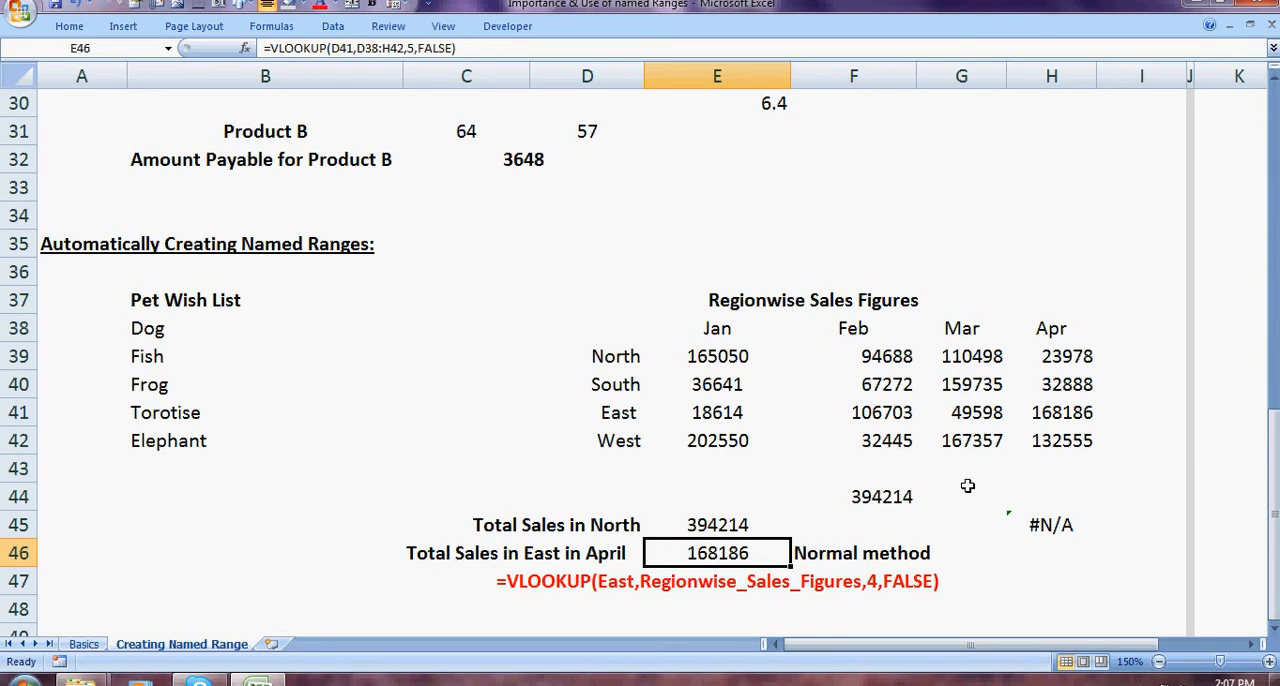
pyautogui.click(1045, 522)
pyautogui.doubleClick(1045, 522)
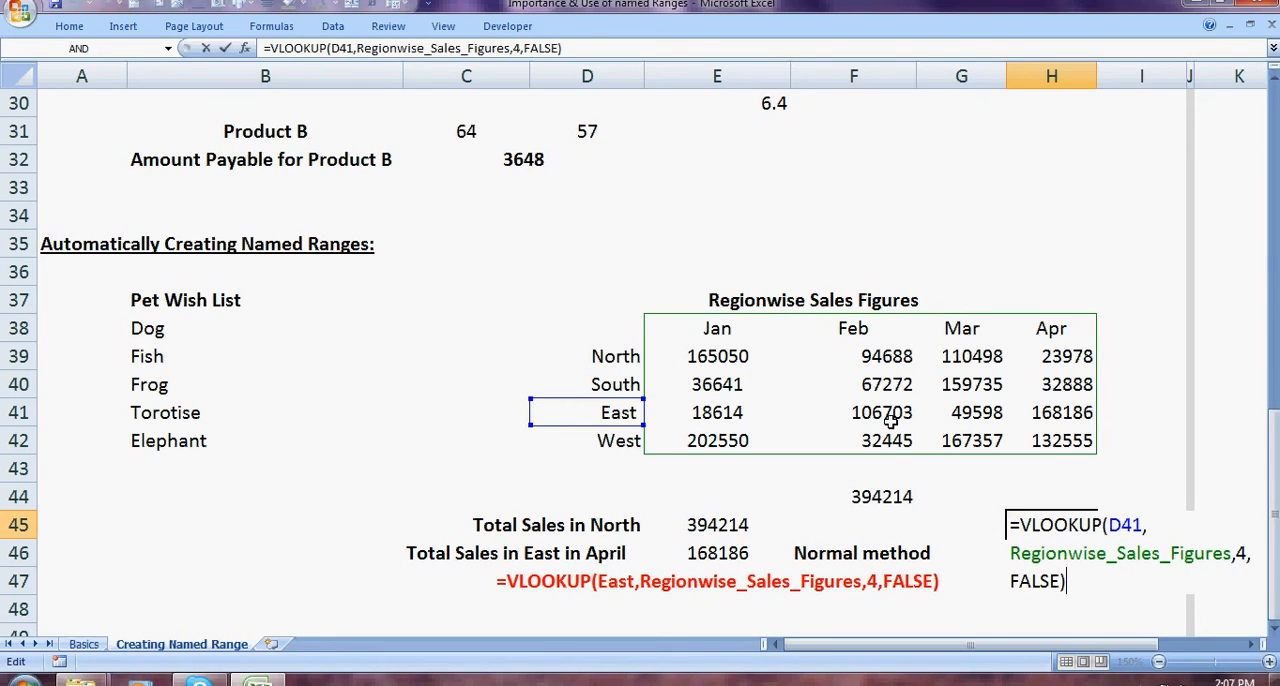
pyautogui.click(708, 553)
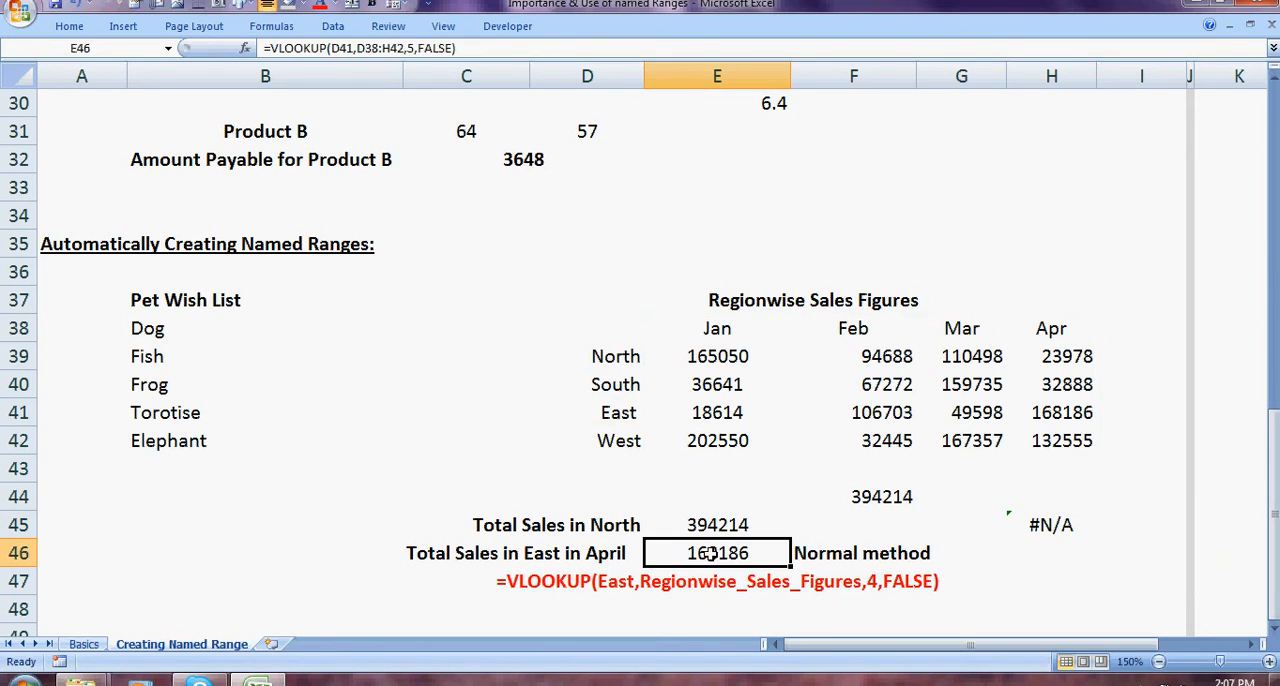
pyautogui.doubleClick(708, 553)
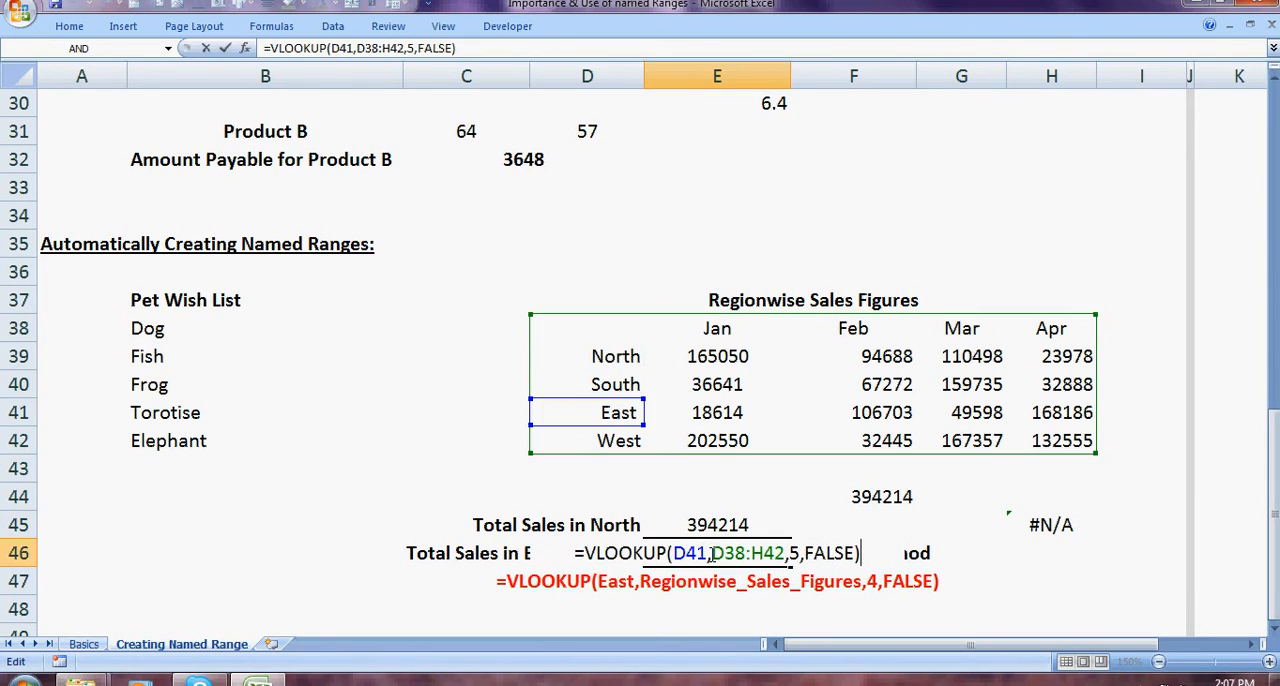
pyautogui.click(1050, 525)
pyautogui.doubleClick(1055, 524)
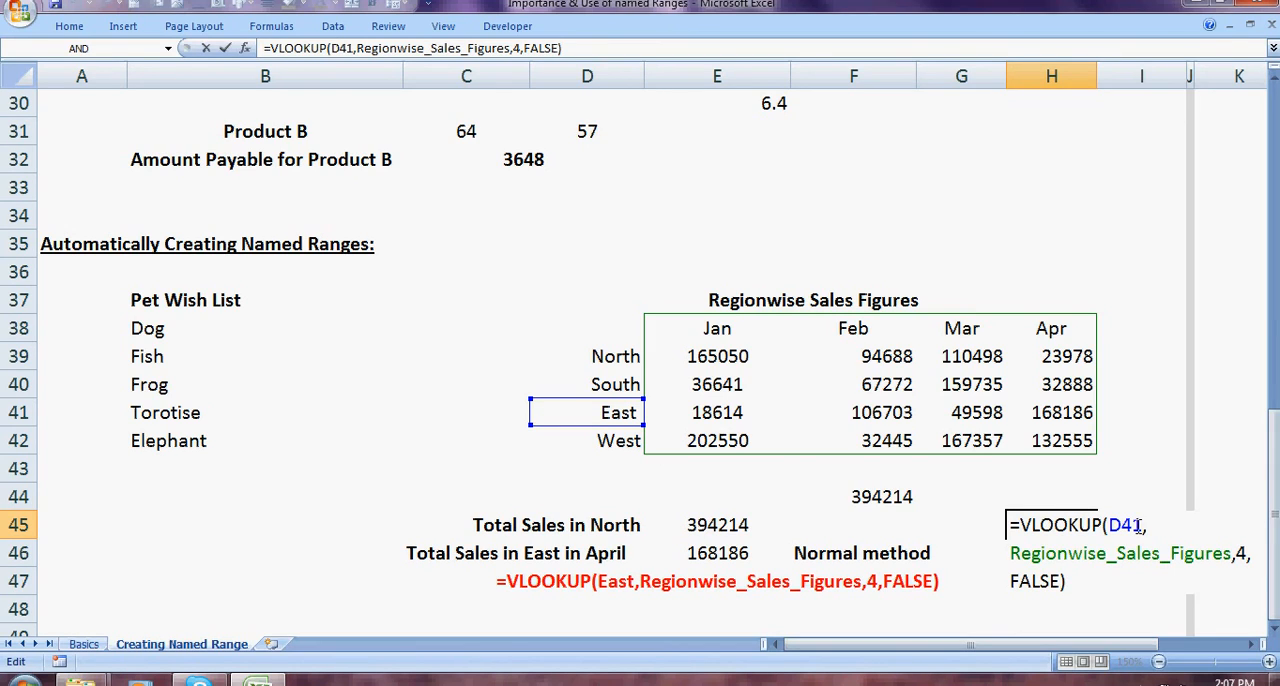
pyautogui.click(768, 498)
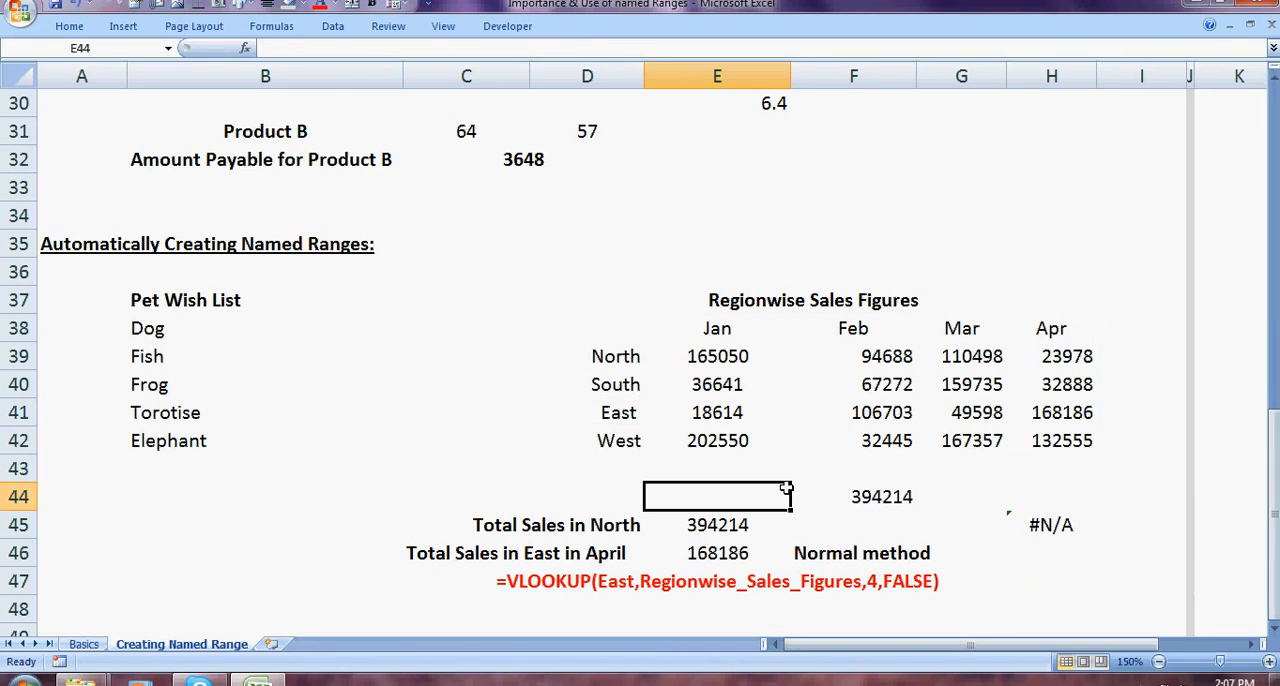
pyautogui.click(705, 552)
pyautogui.press('F2')
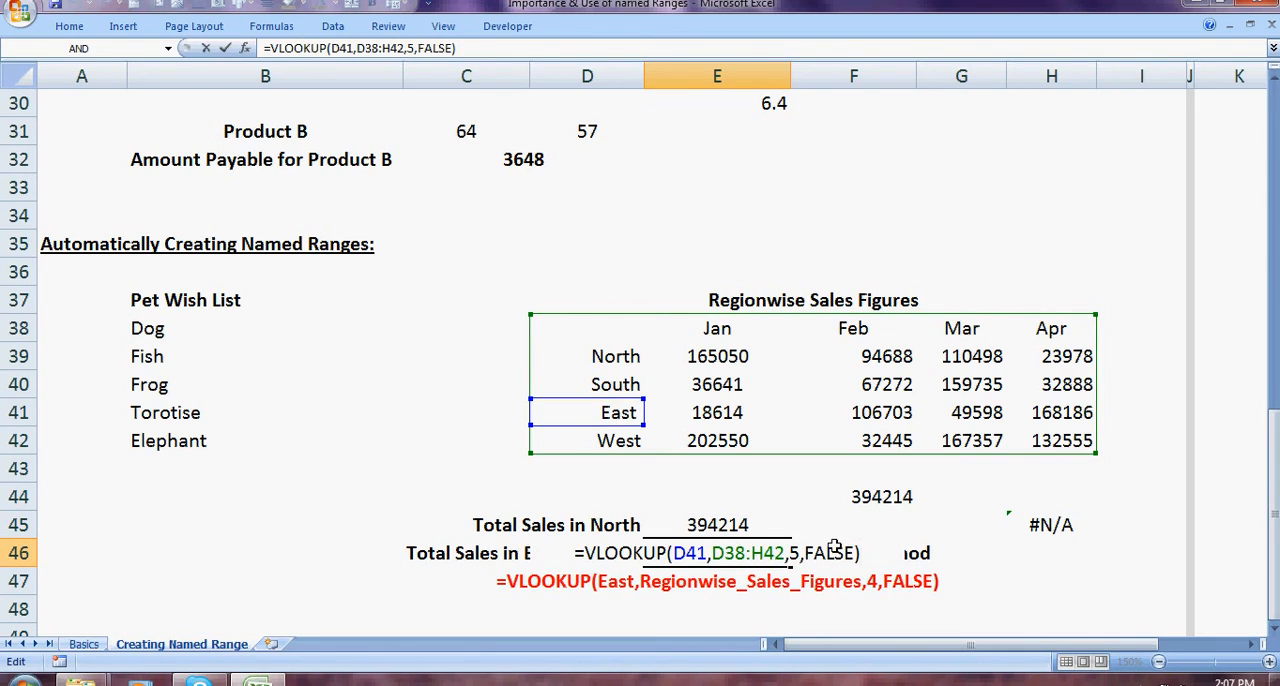
# Step: Try to replace the Regionwise_Sales_Figures name in H45's VLOOKUP formula with the range D38:H42
pyautogui.click(1038, 530)
pyautogui.press('F2')
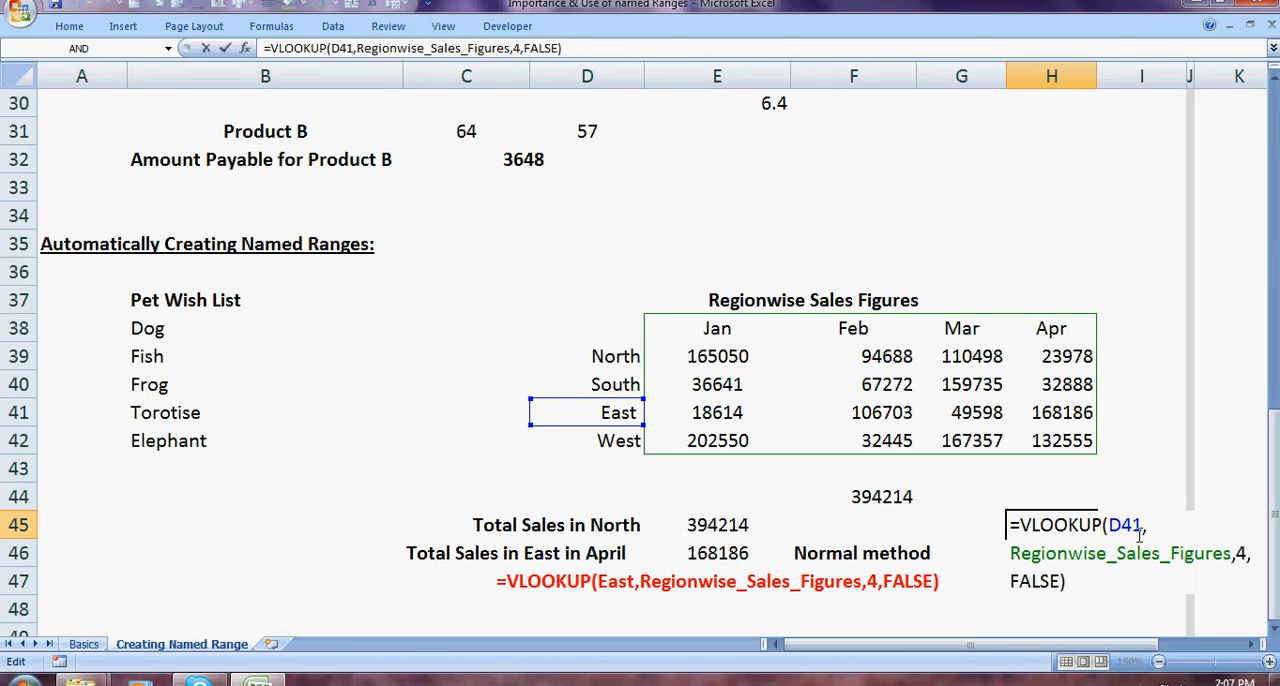
pyautogui.click(1229, 553)
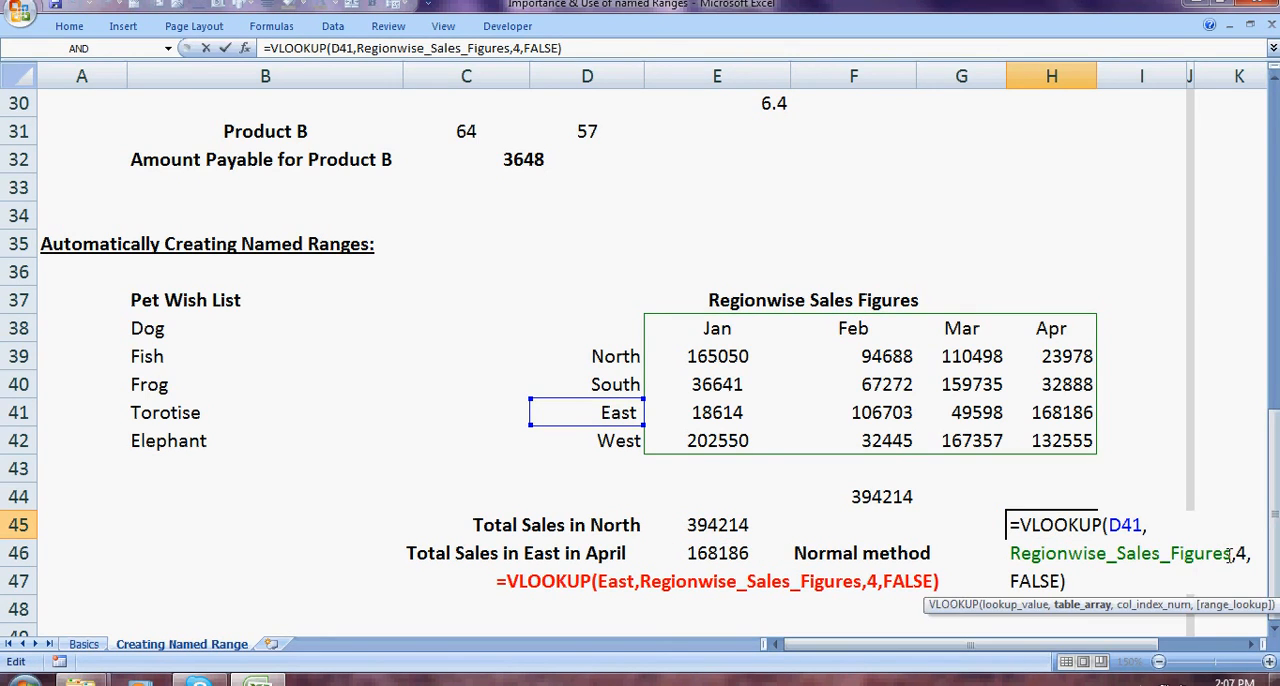
pyautogui.press('BackSpace')
pyautogui.press('BackSpace')
pyautogui.press('BackSpace')
pyautogui.press('BackSpace')
pyautogui.press('BackSpace')
pyautogui.press('BackSpace')
pyautogui.press('BackSpace')
pyautogui.press('BackSpace')
pyautogui.press('BackSpace')
pyautogui.press('BackSpace')
pyautogui.press('BackSpace')
pyautogui.press('BackSpace')
pyautogui.press('BackSpace')
pyautogui.press('BackSpace')
pyautogui.press('BackSpace')
pyautogui.press('BackSpace')
pyautogui.press('BackSpace')
pyautogui.press('BackSpace')
pyautogui.press('BackSpace')
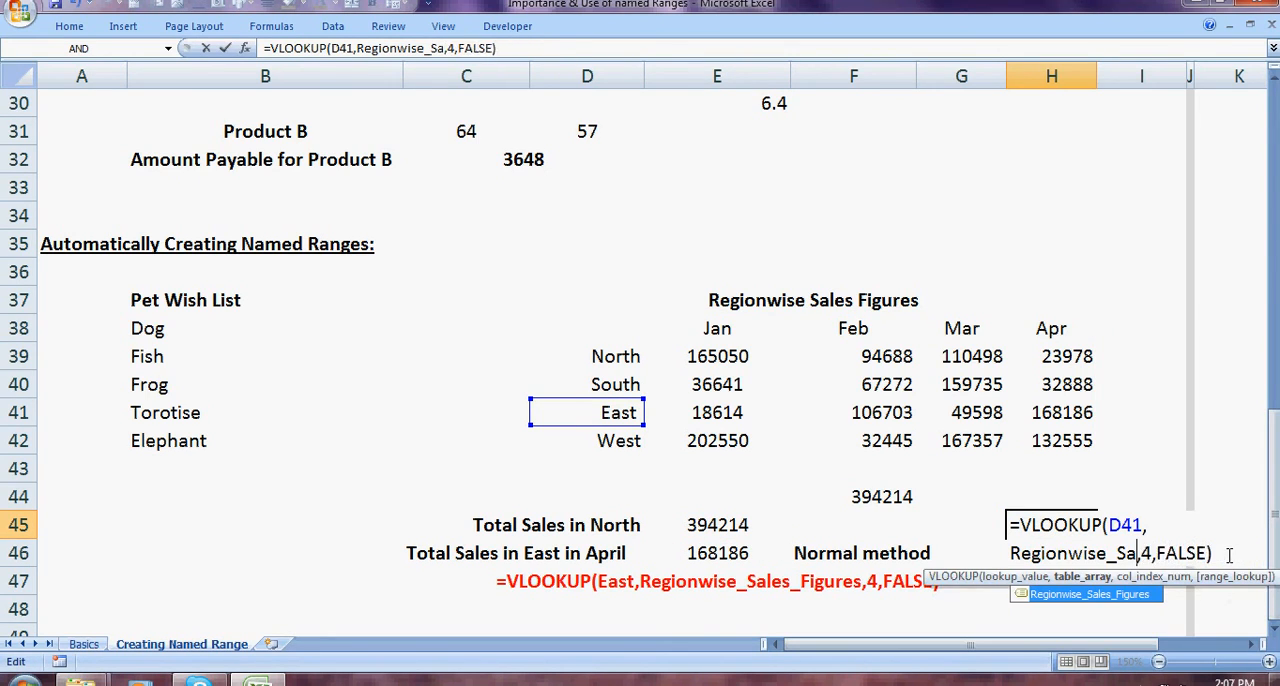
pyautogui.press('BackSpace')
pyautogui.press('BackSpace')
pyautogui.press('BackSpace')
pyautogui.press('BackSpace')
pyautogui.press('BackSpace')
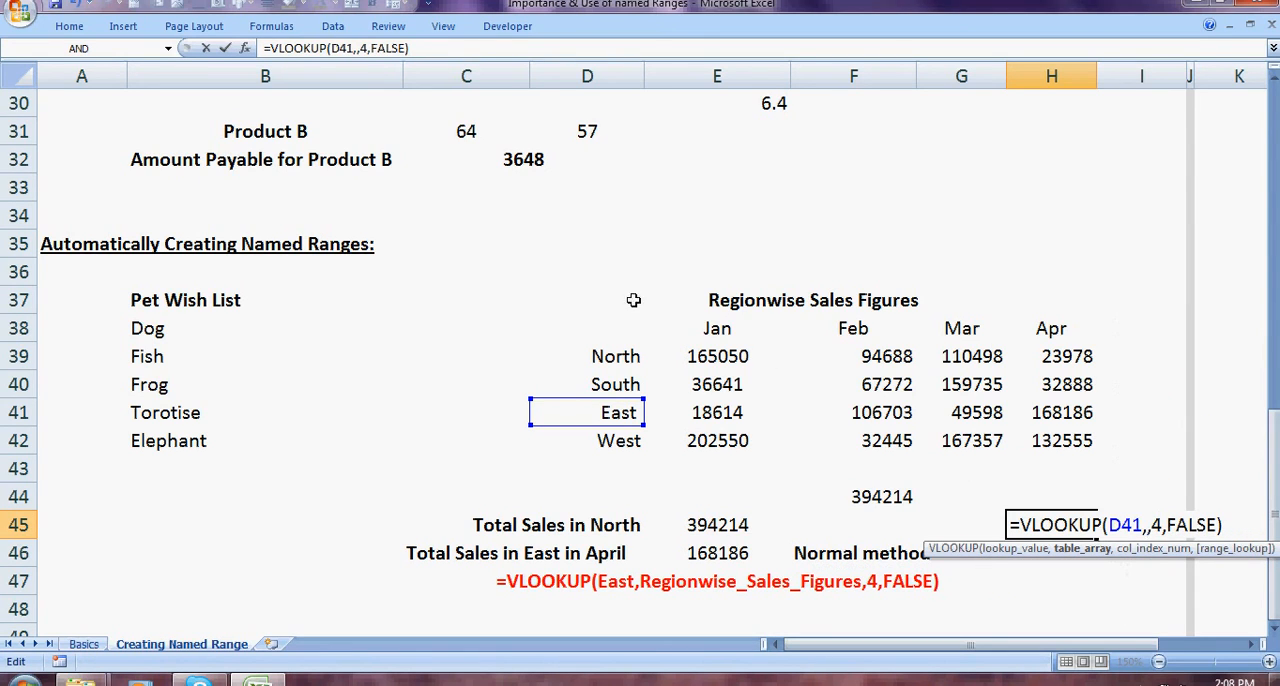
pyautogui.moveTo(612, 324); pyautogui.dragTo(1032, 434)
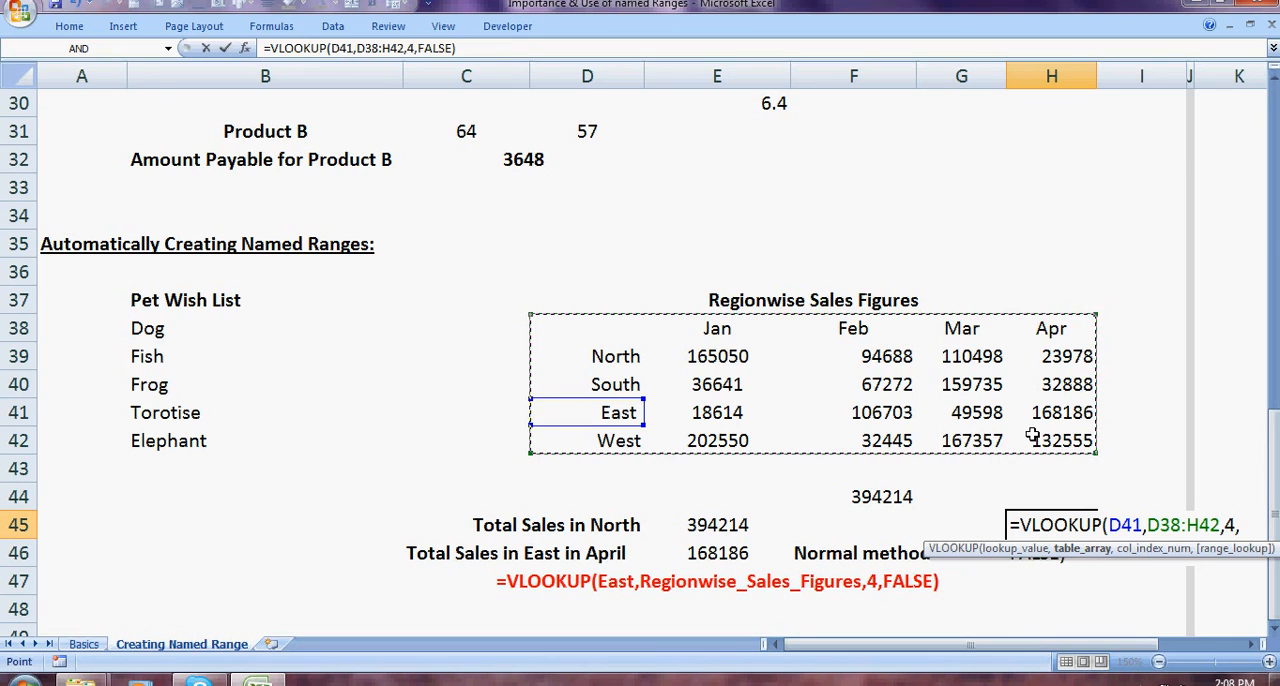
pyautogui.press('Right')
pyautogui.press('Right')
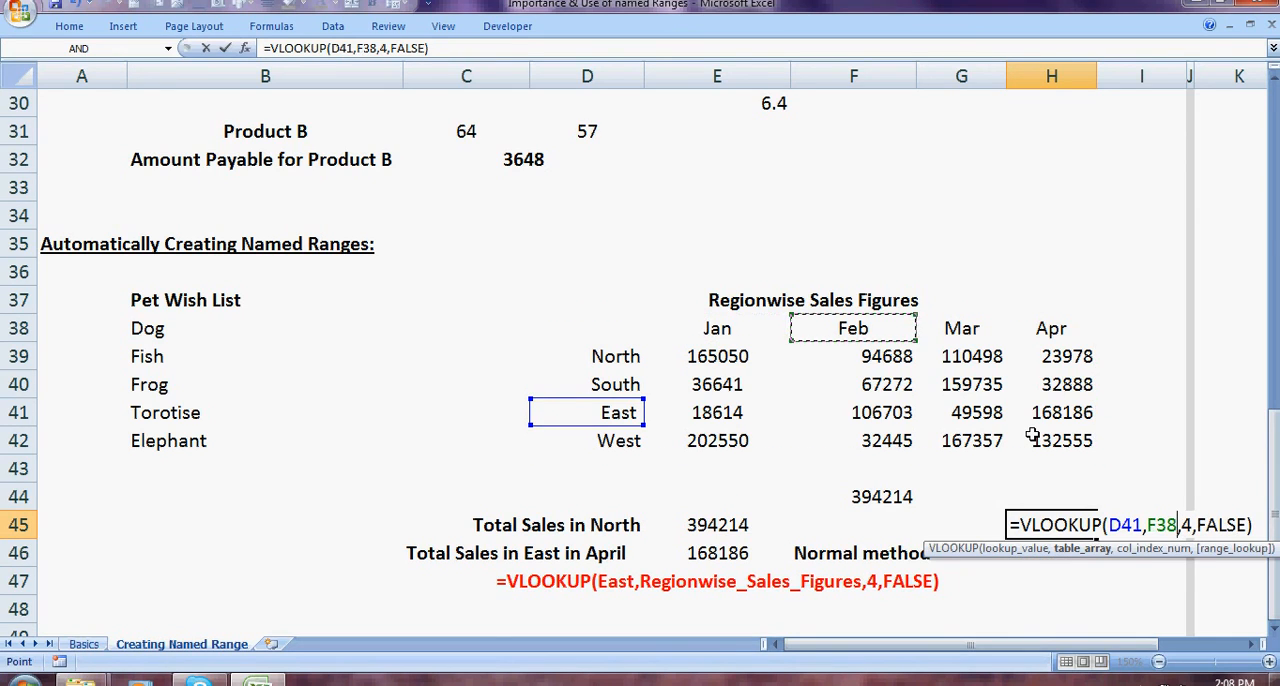
pyautogui.press('Right')
pyautogui.press('Right')
pyautogui.press('Left')
pyautogui.press('Left')
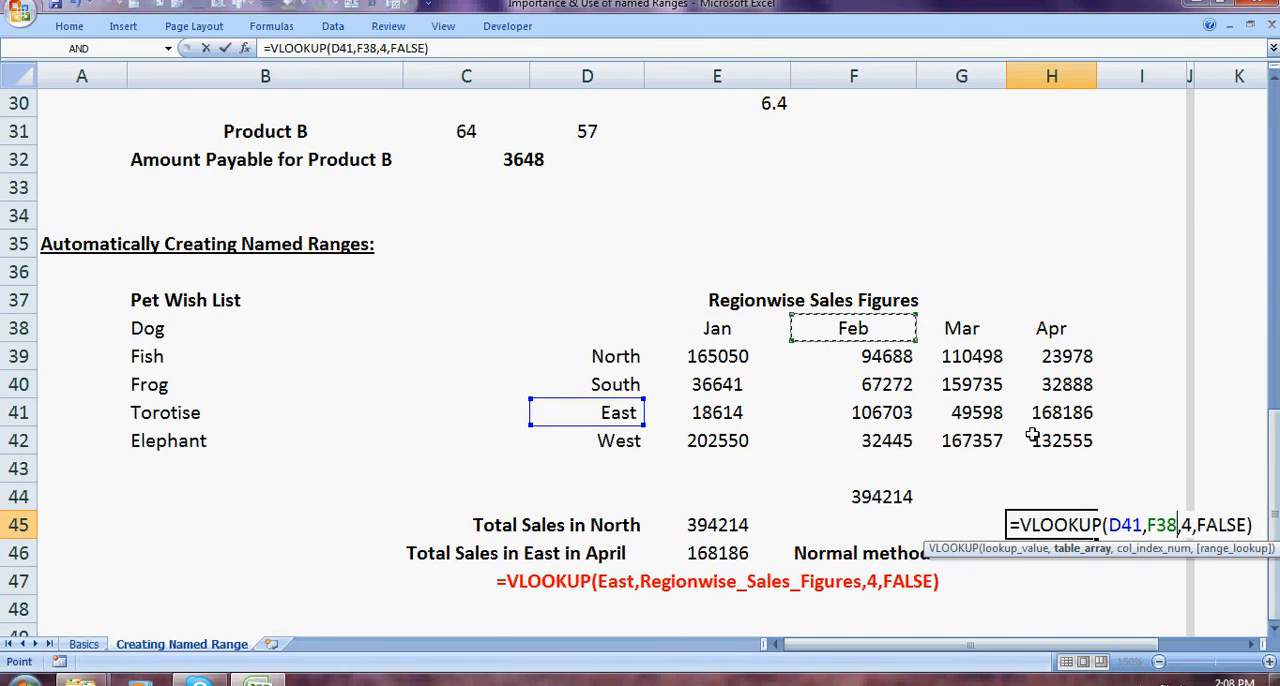
pyautogui.press('Left')
pyautogui.press('Escape')
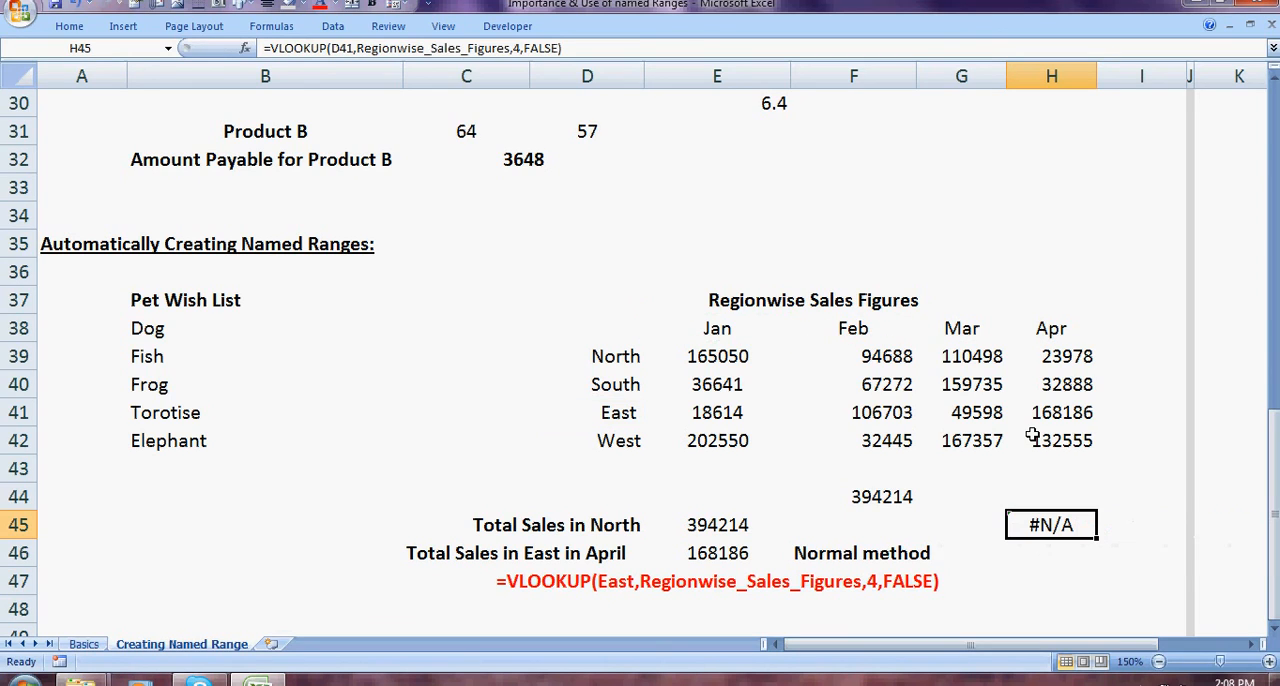
# Step: Clear the VLOOKUP formula from cell H45
pyautogui.press('Delete')
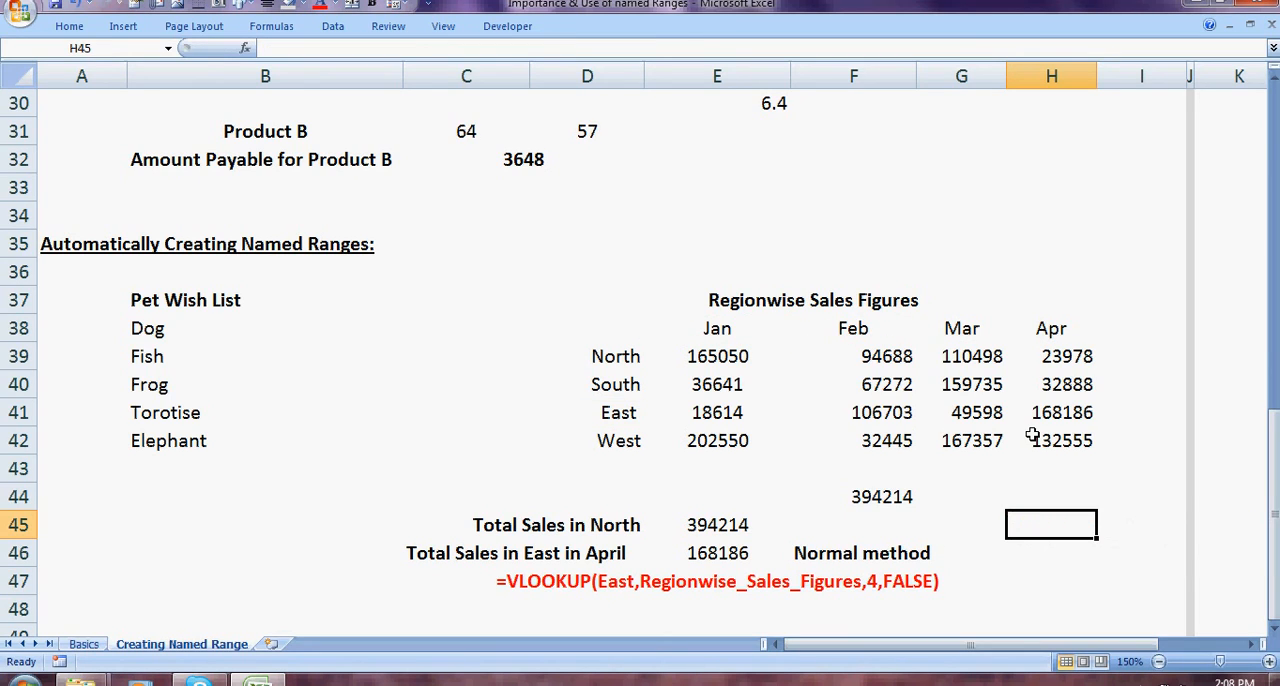
pyautogui.press('Left')
pyautogui.press('Left')
pyautogui.press('Left')
pyautogui.press('Left')
pyautogui.press('Left')
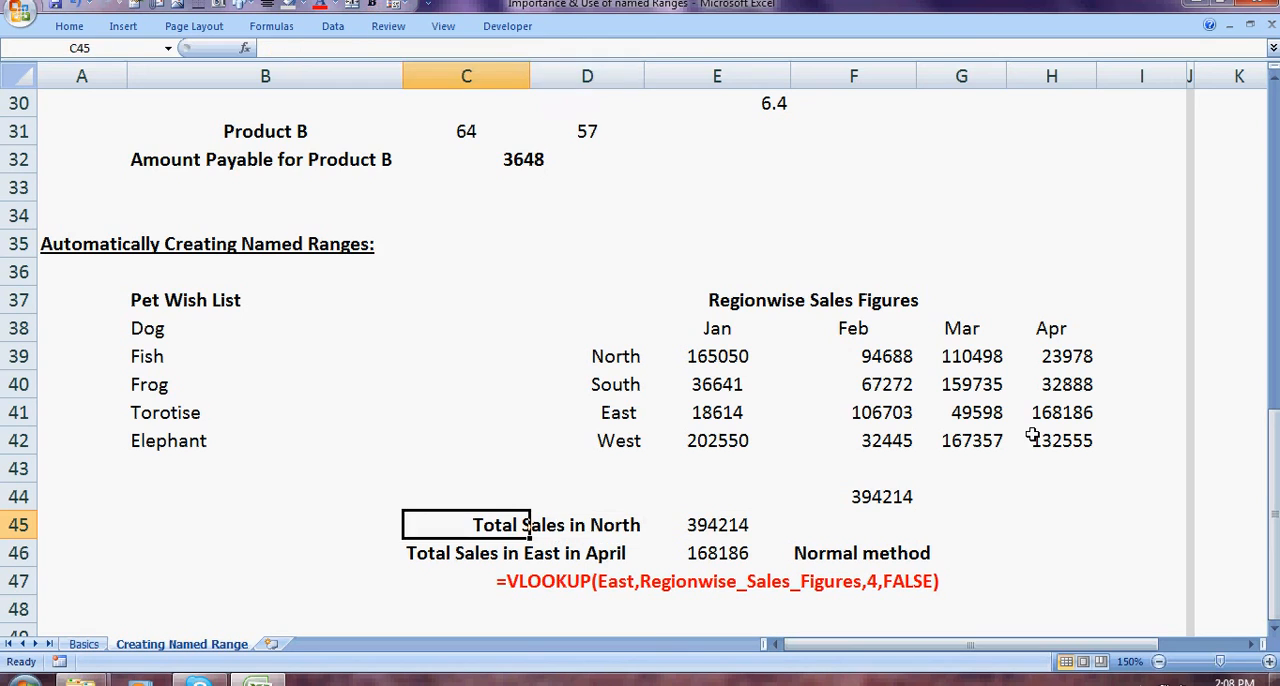
pyautogui.press('Right')
pyautogui.press('Right')
pyautogui.press('Down')
pyautogui.press('Down')
pyautogui.press('Down')
pyautogui.press('Down')
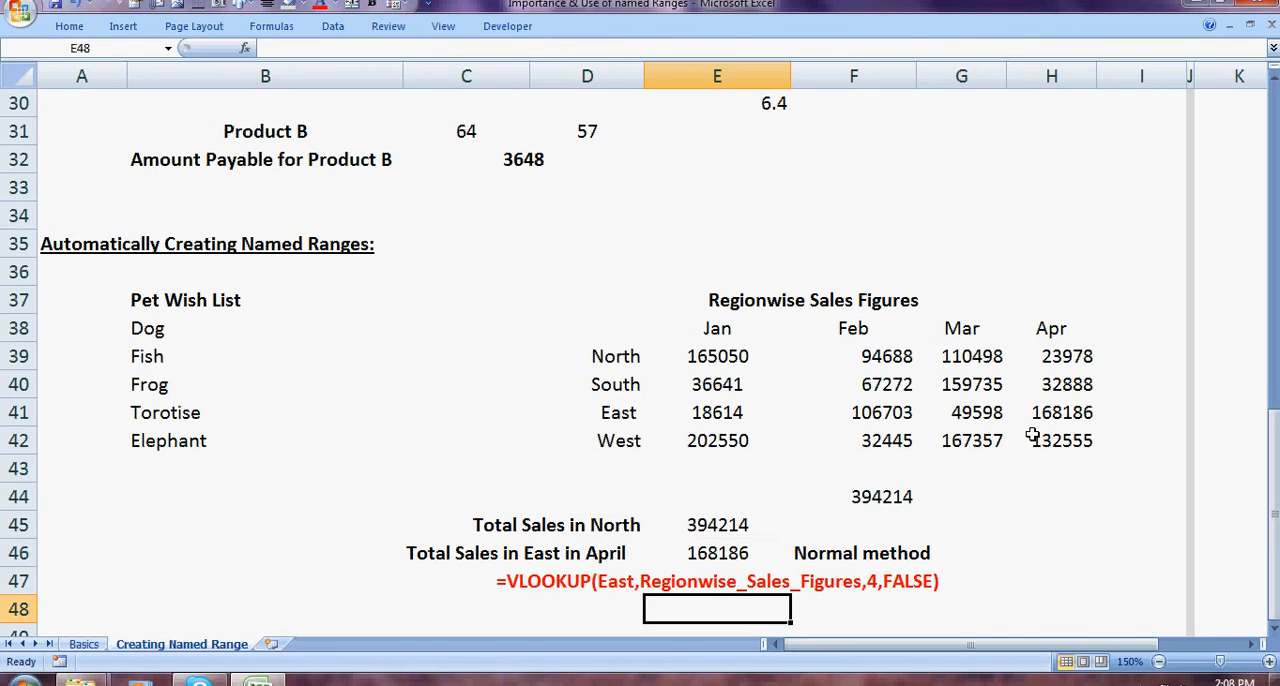
pyautogui.press('Up')
pyautogui.press('Up')
pyautogui.press('Up')
pyautogui.press('Left')
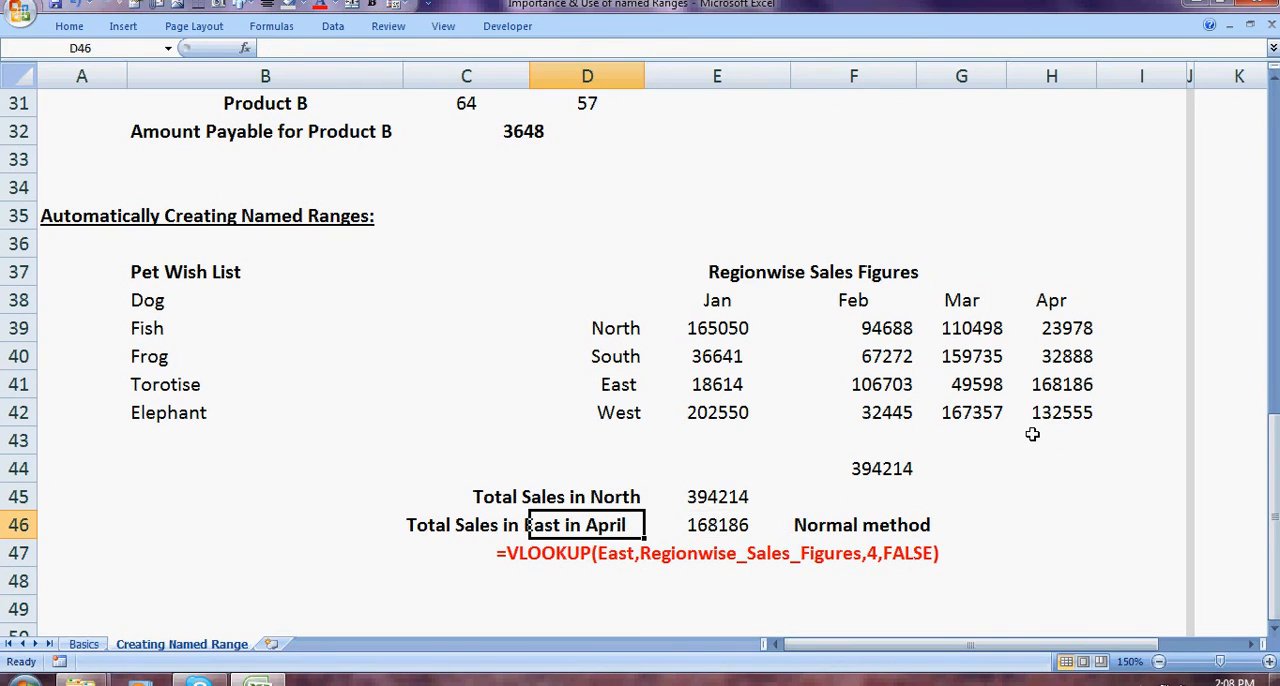
# Step: Enter =VLOOKUP(East,Regionwise_Sales_Figures,4,FALSE) in cell E49, using the named ranges to look up East's April sales
pyautogui.press('Right')
pyautogui.press('Down')
pyautogui.press('Down')
pyautogui.press('Down')
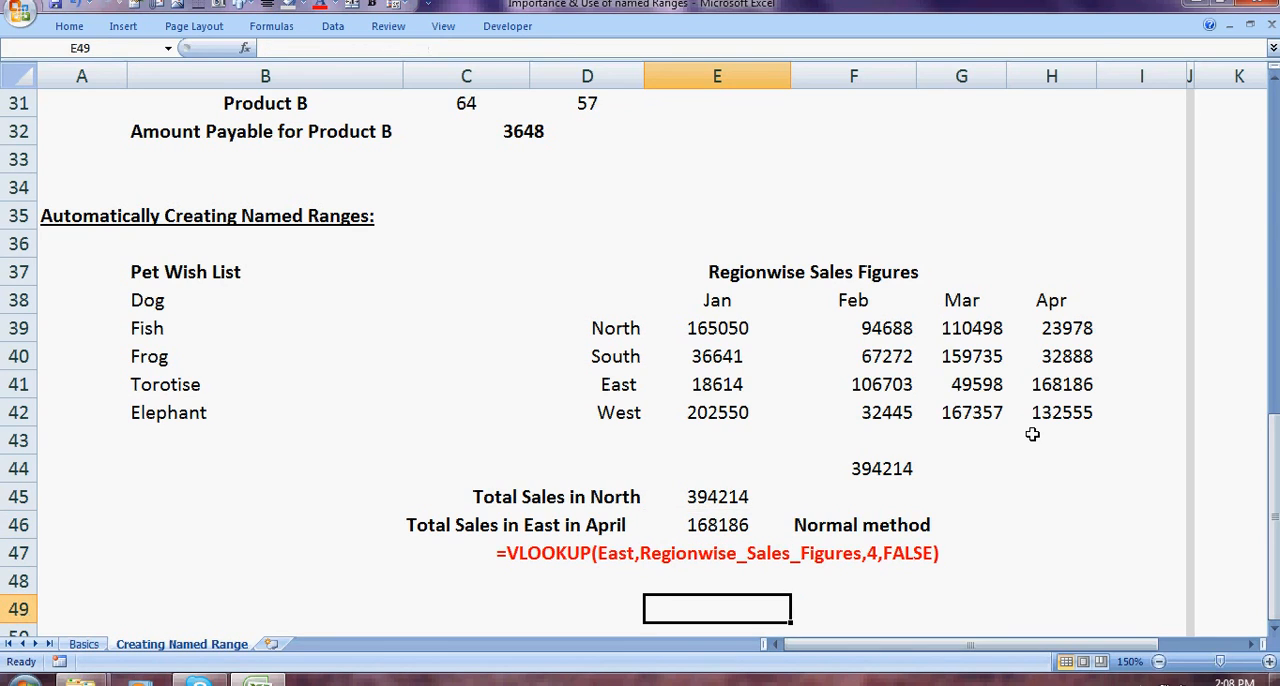
pyautogui.write('=VLOOKUP(')
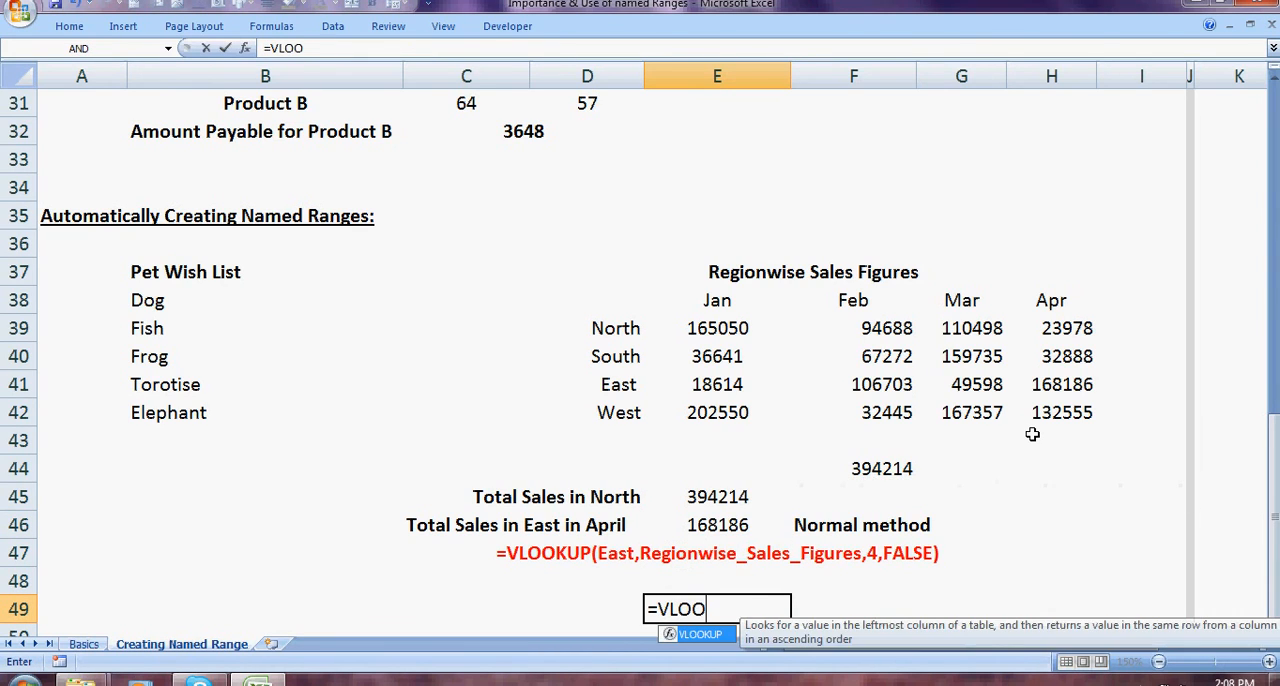
pyautogui.press('Up')
pyautogui.press('Up')
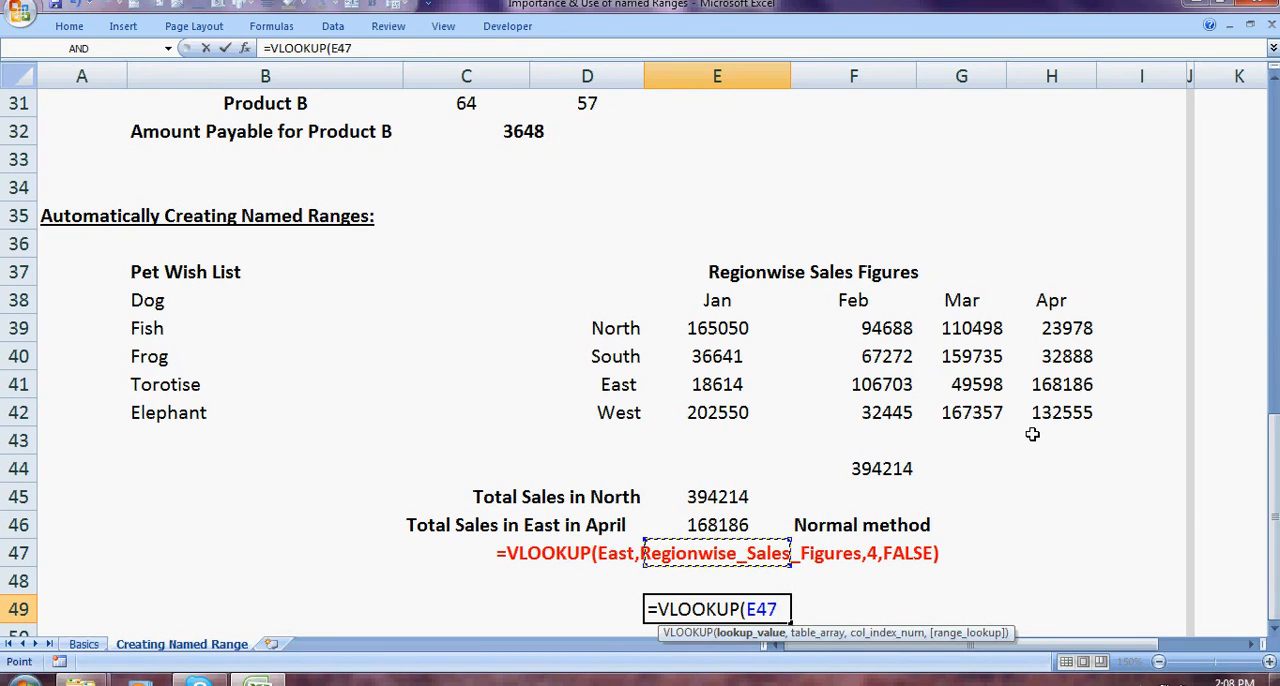
pyautogui.press('BackSpace')
pyautogui.press('BackSpace')
pyautogui.write('AST')
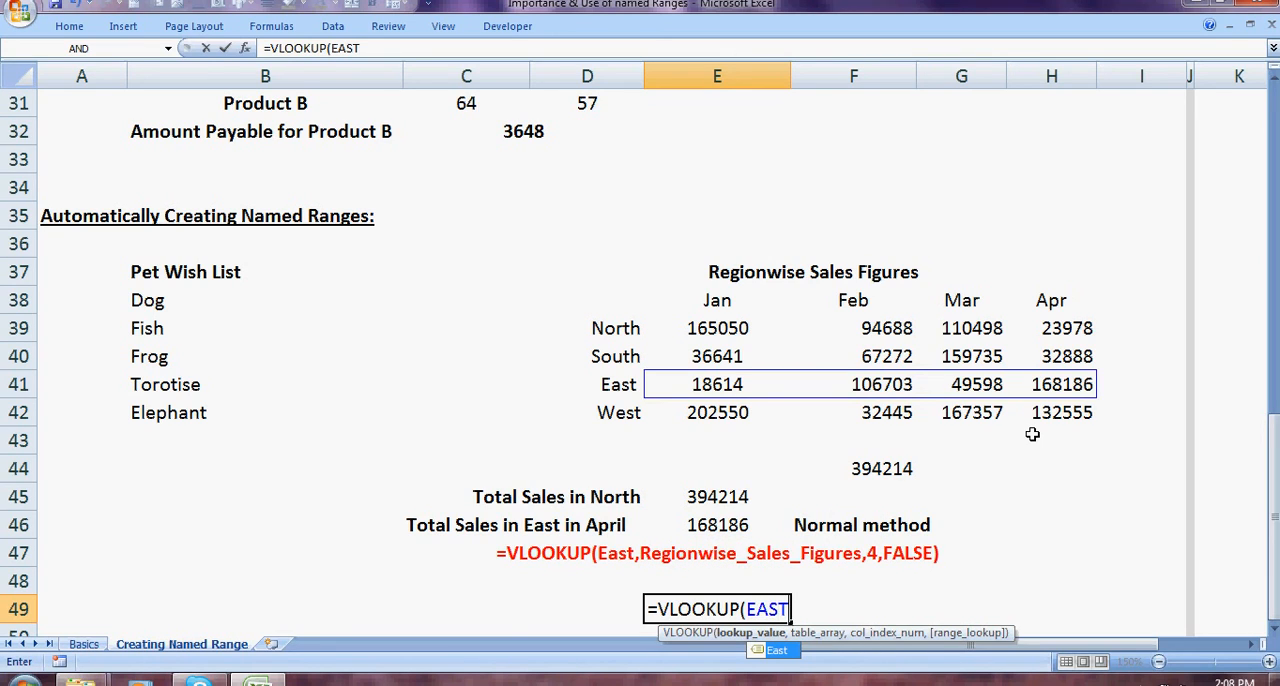
pyautogui.press('Tab')
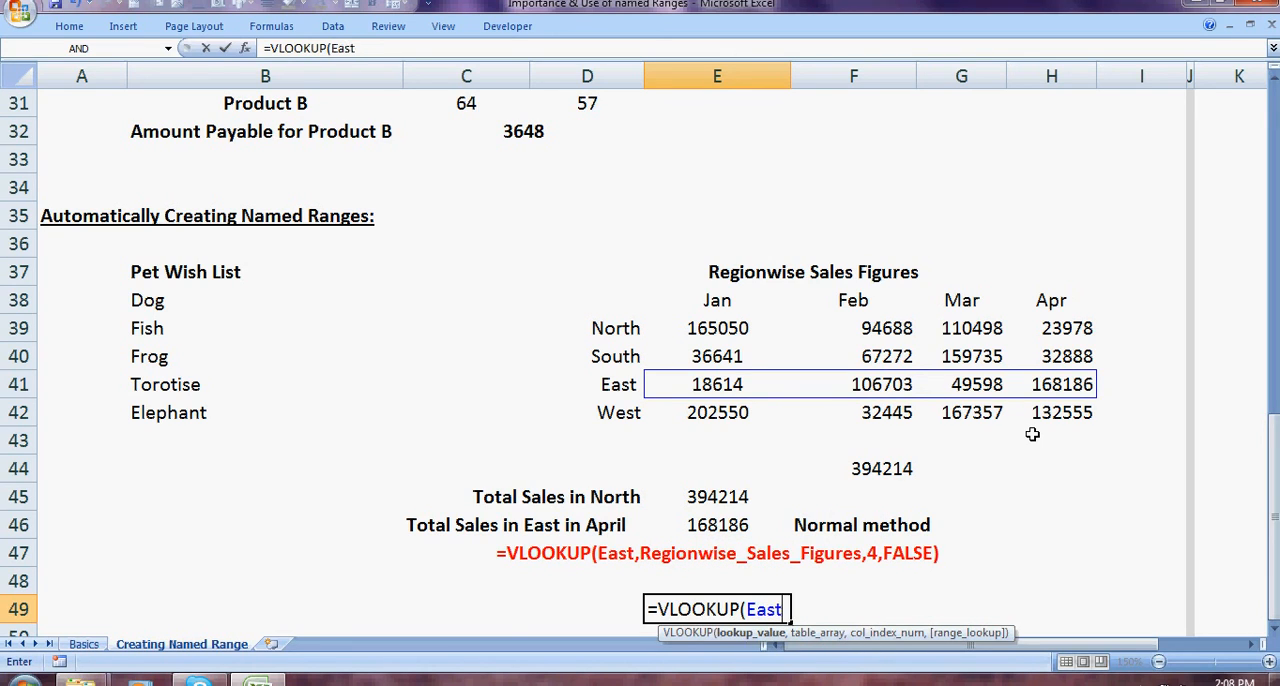
pyautogui.write(',')
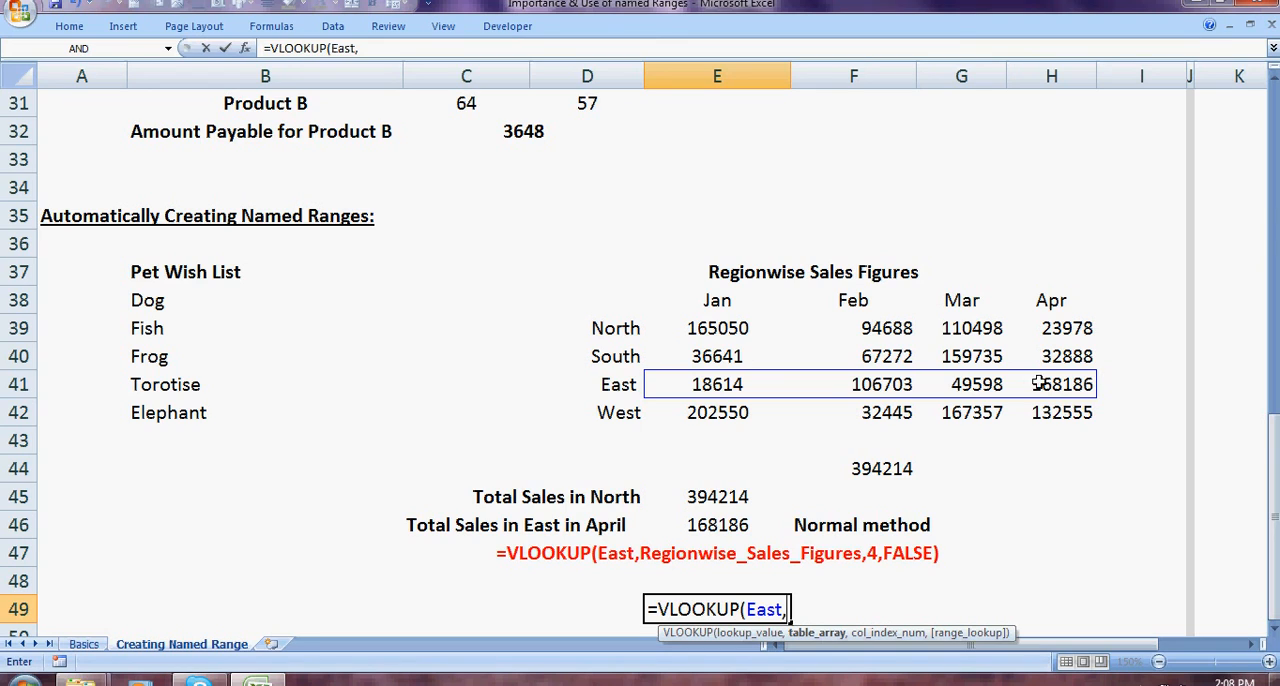
pyautogui.write('RE')
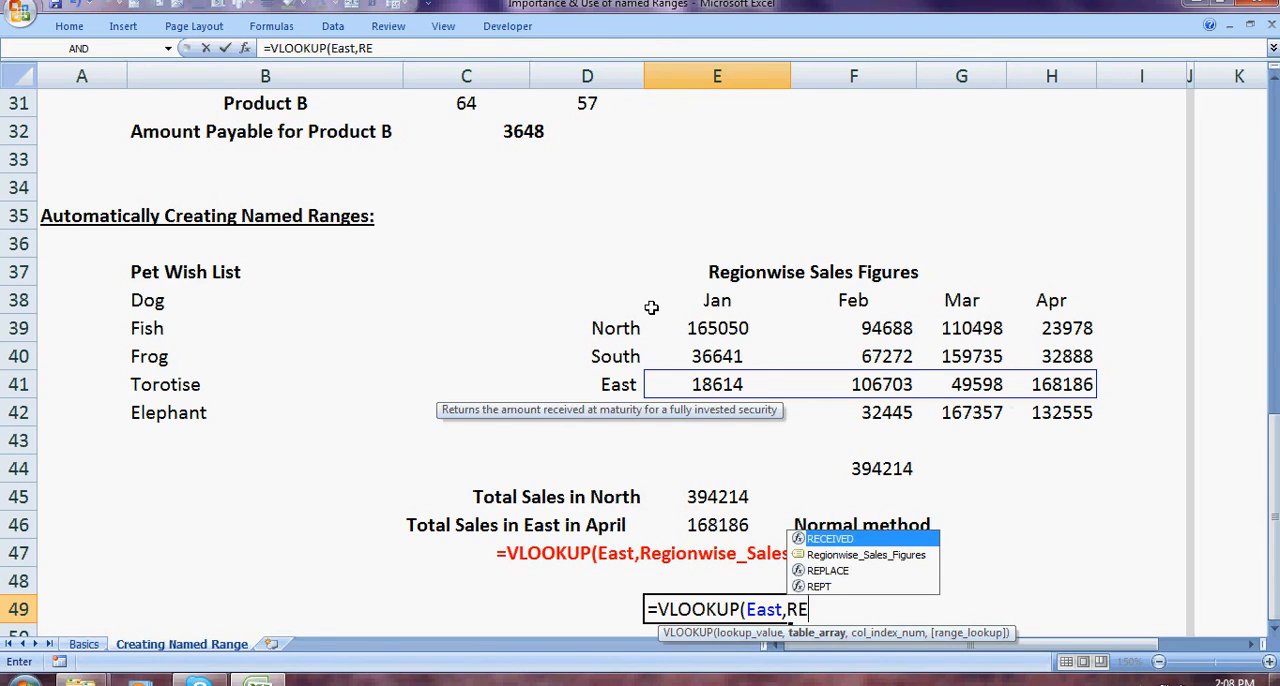
pyautogui.press('Down')
pyautogui.press('Tab')
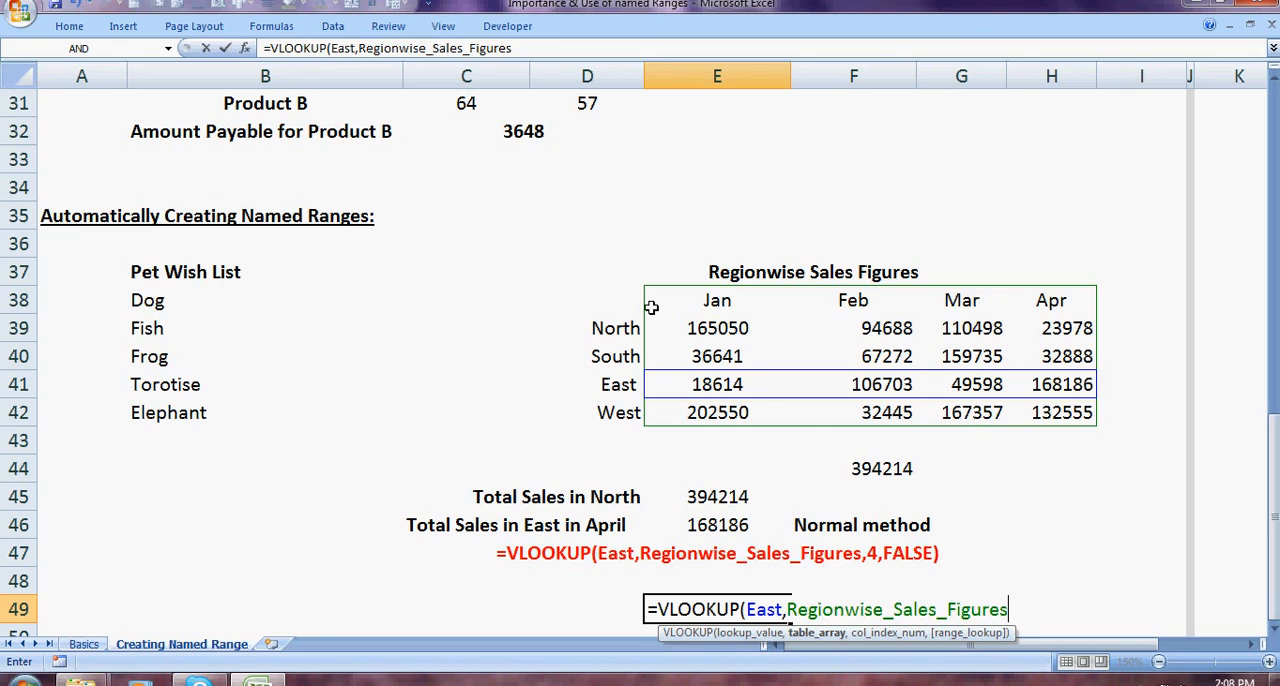
pyautogui.write(',')
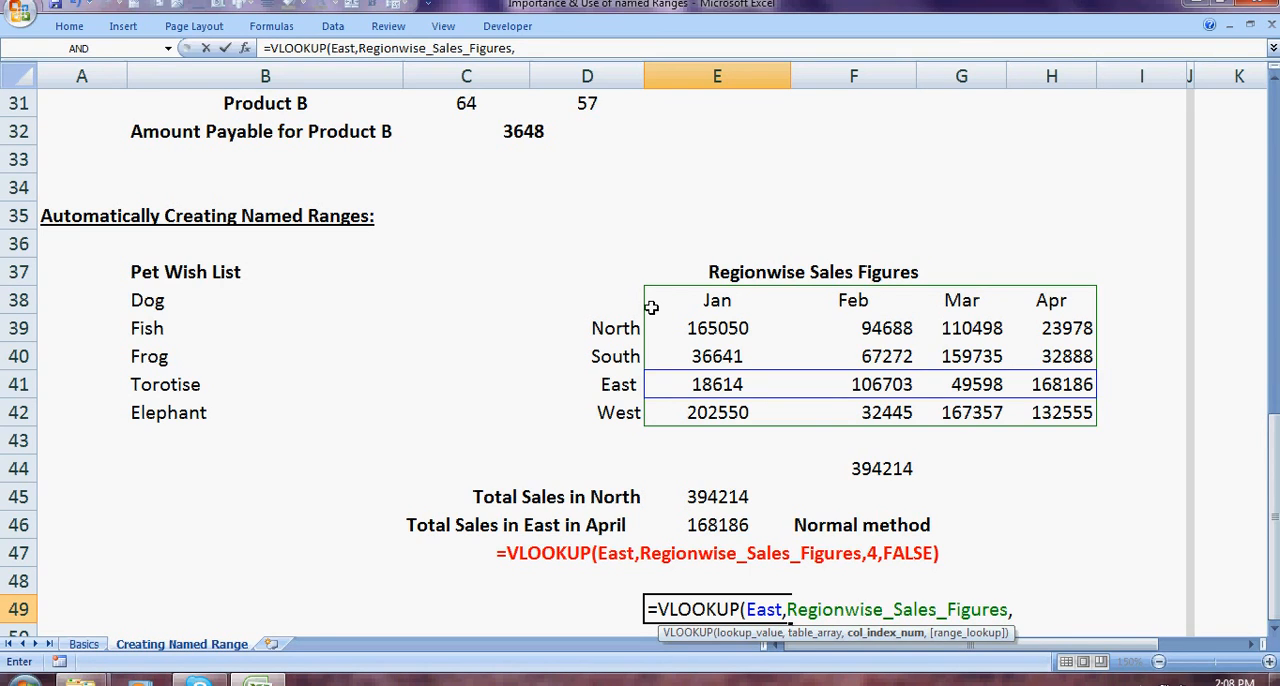
pyautogui.write('4,')
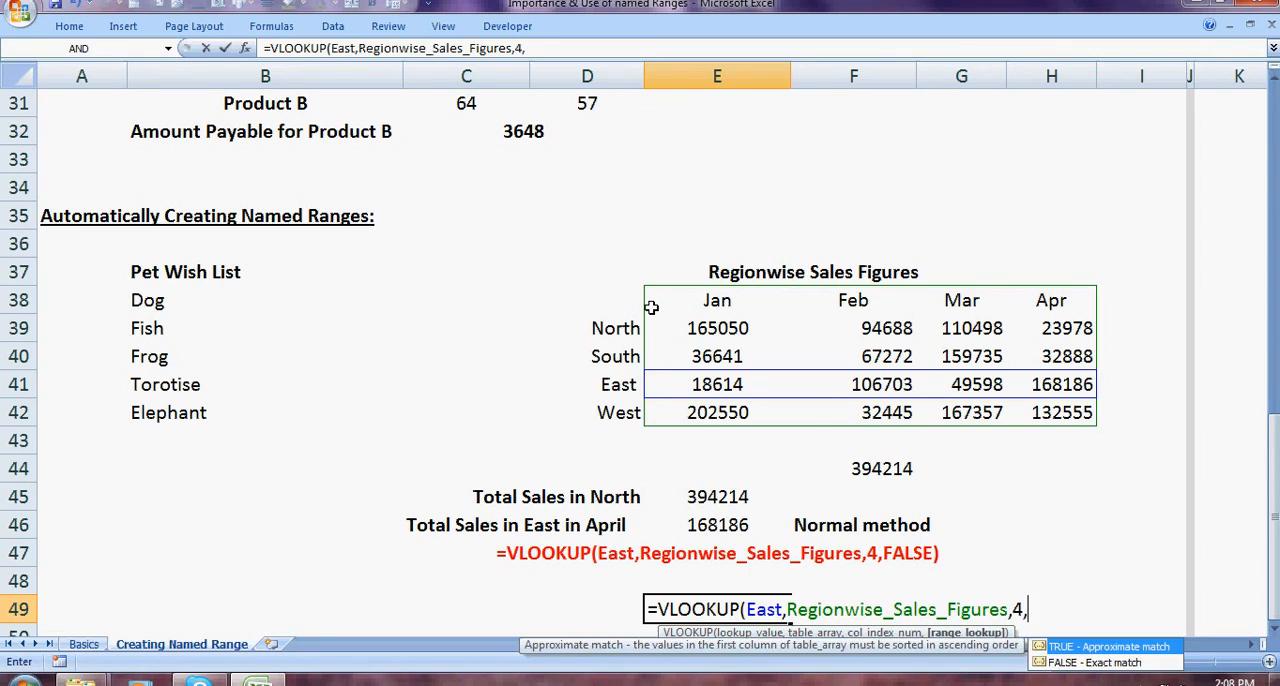
pyautogui.write('FALSE)')
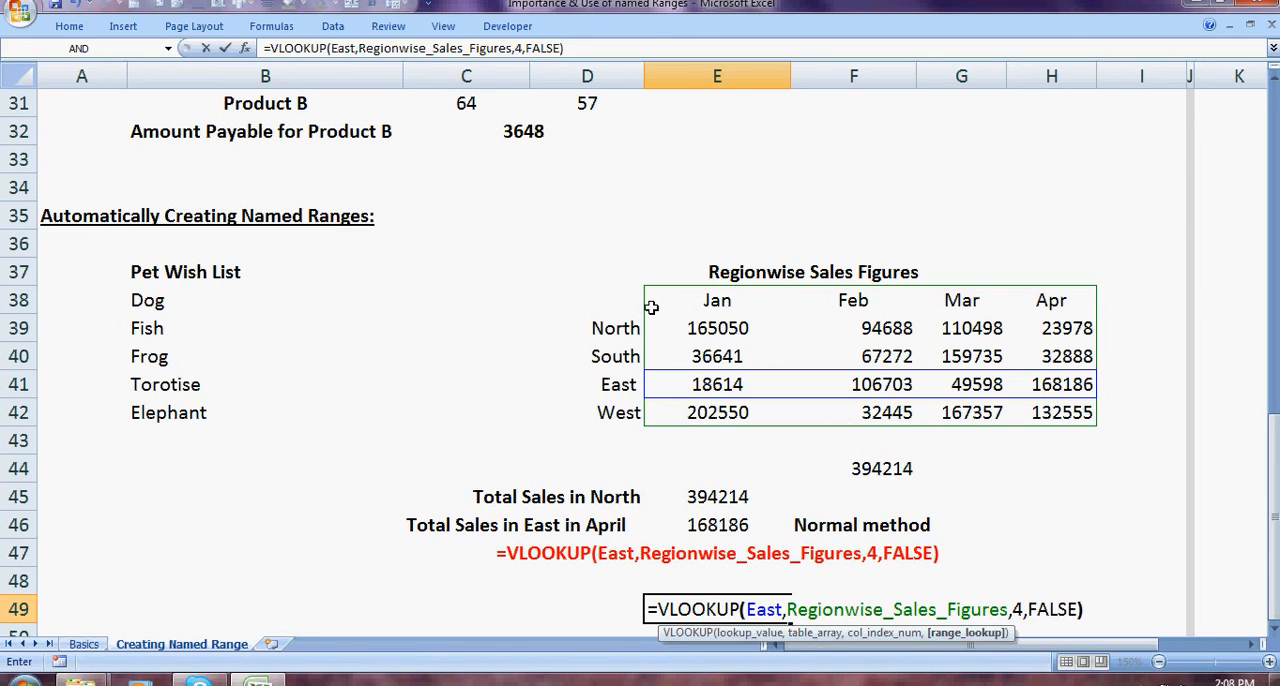
pyautogui.press('Return')
pyautogui.press('Up')
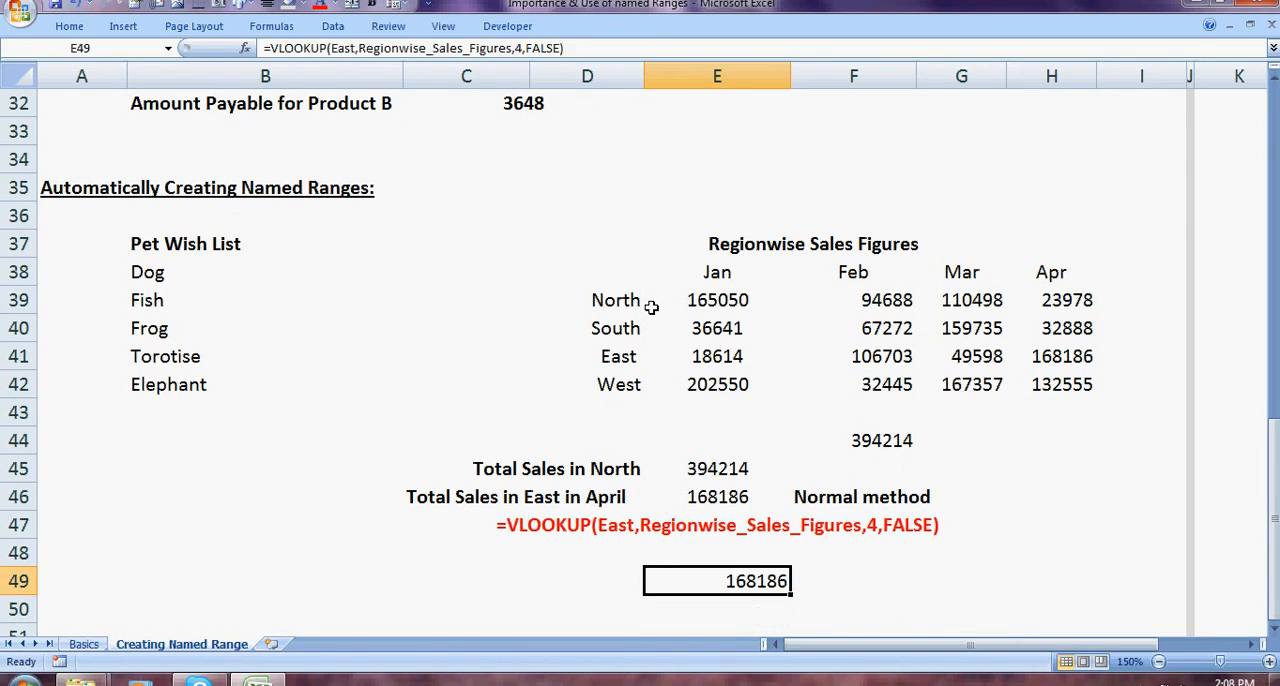
# Step: Compare the named-range VLOOKUP result in E49 with the existing result in E46 and the regionwise sales figures
pyautogui.press('Up')
pyautogui.press('Up')
pyautogui.press('Up')
pyautogui.press('Down')
pyautogui.press('Down')
pyautogui.press('Down')
pyautogui.press('Up')
pyautogui.press('Up')
pyautogui.press('Up')
pyautogui.press('Up')
pyautogui.press('Up')
pyautogui.press('Up')
pyautogui.press('Up')
pyautogui.press('Up')
pyautogui.press('Up')
pyautogui.press('Up')
pyautogui.press('Up')
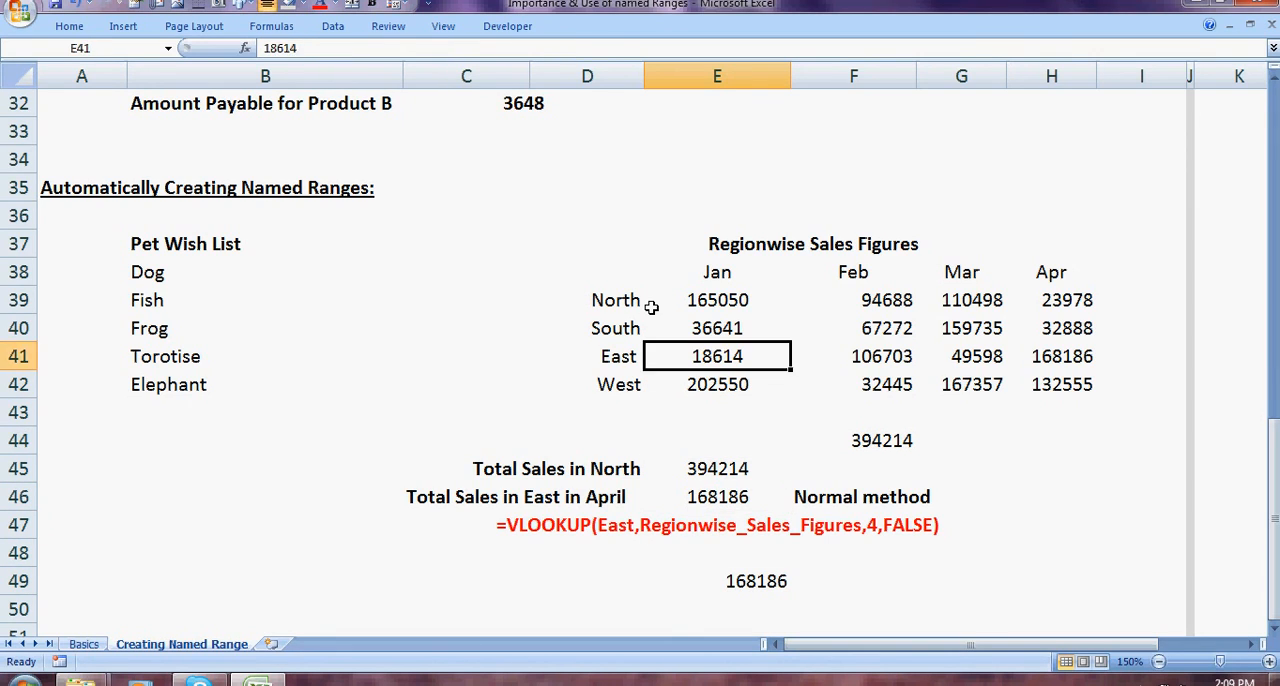
pyautogui.press('Down')
pyautogui.press('Down')
pyautogui.press('Down')
pyautogui.press('Down')
pyautogui.press('Down')
pyautogui.press('Down')
pyautogui.press('Down')
pyautogui.press('Down')
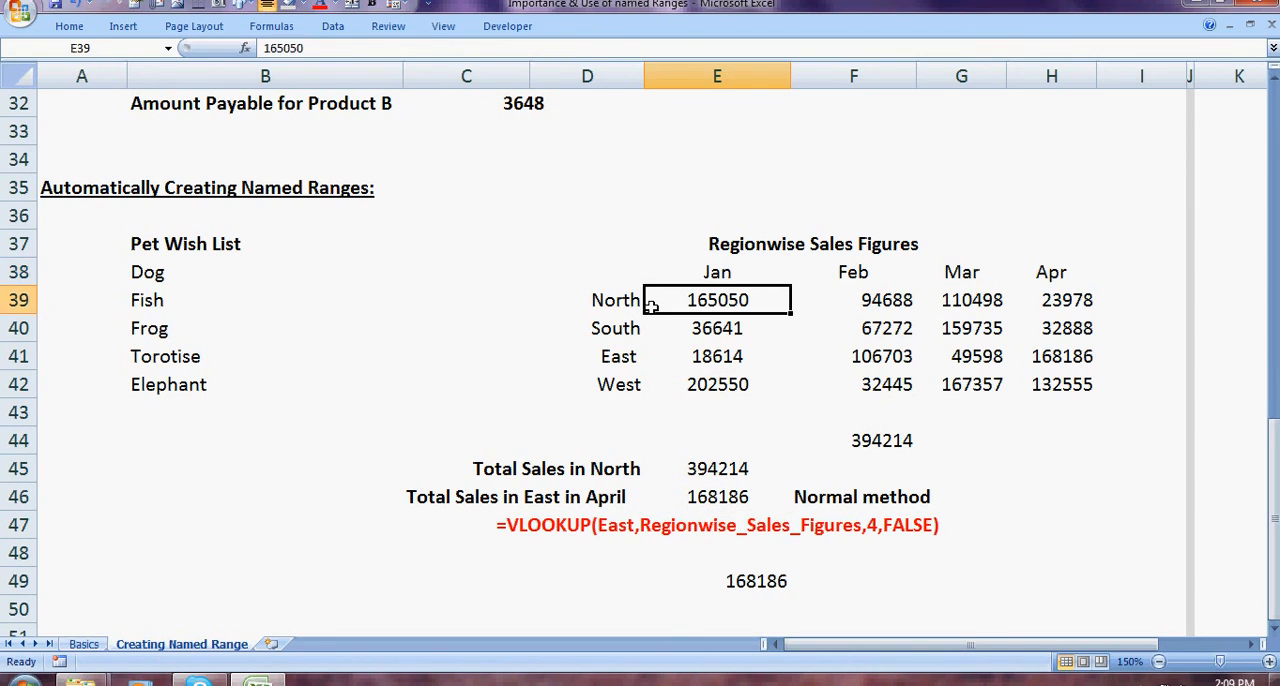
# Step: Enter =VLOOKUP(D41,D38:H42,5,FALSE) in cell G49 to look up East's April sales with ordinary cell references
pyautogui.press('Right')
pyautogui.press('Down')
pyautogui.press('Down')
pyautogui.press('Down')
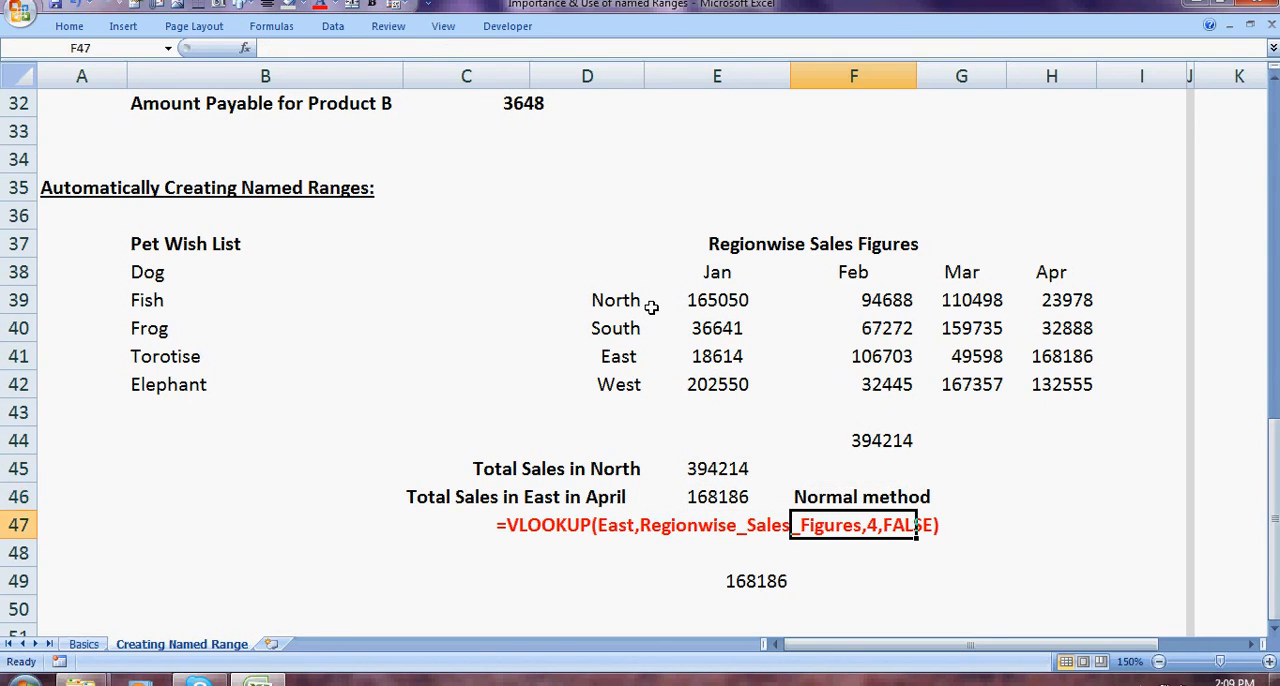
pyautogui.press('Right')
pyautogui.write('=VLOOKUP(')
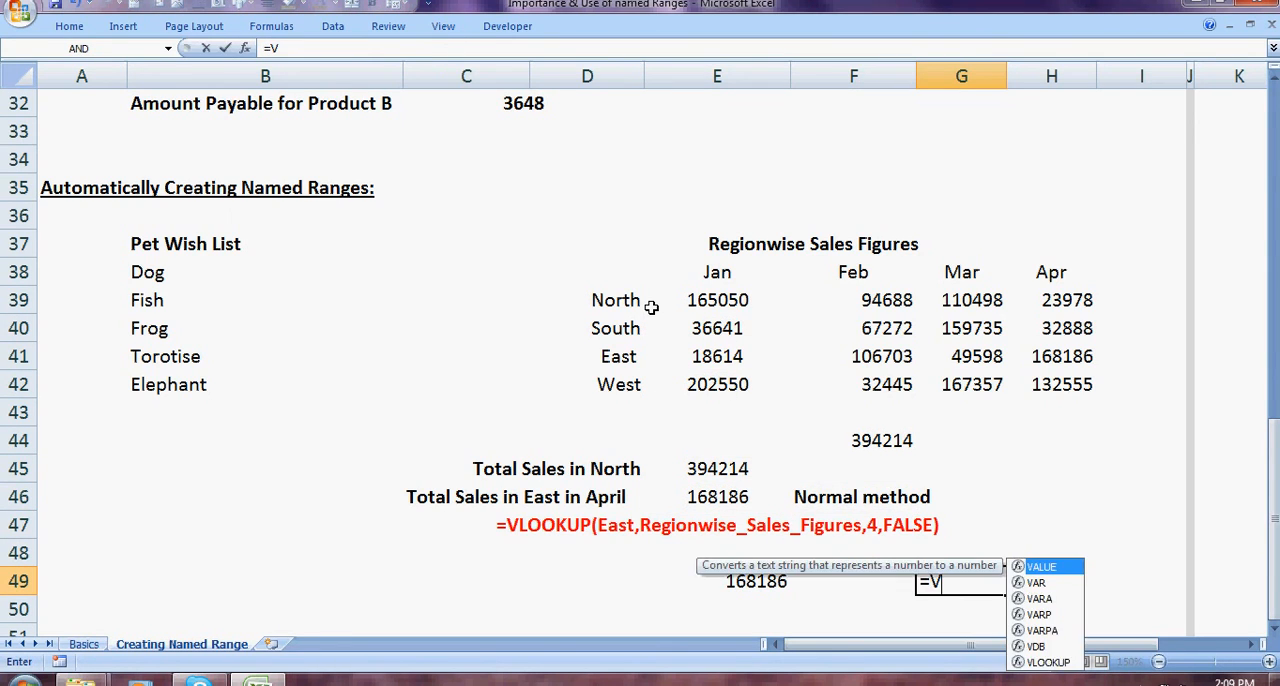
pyautogui.press('Up')
pyautogui.press('Up')
pyautogui.press('Up')
pyautogui.press('Up')
pyautogui.press('Up')
pyautogui.press('Up')
pyautogui.press('Up')
pyautogui.press('Up')
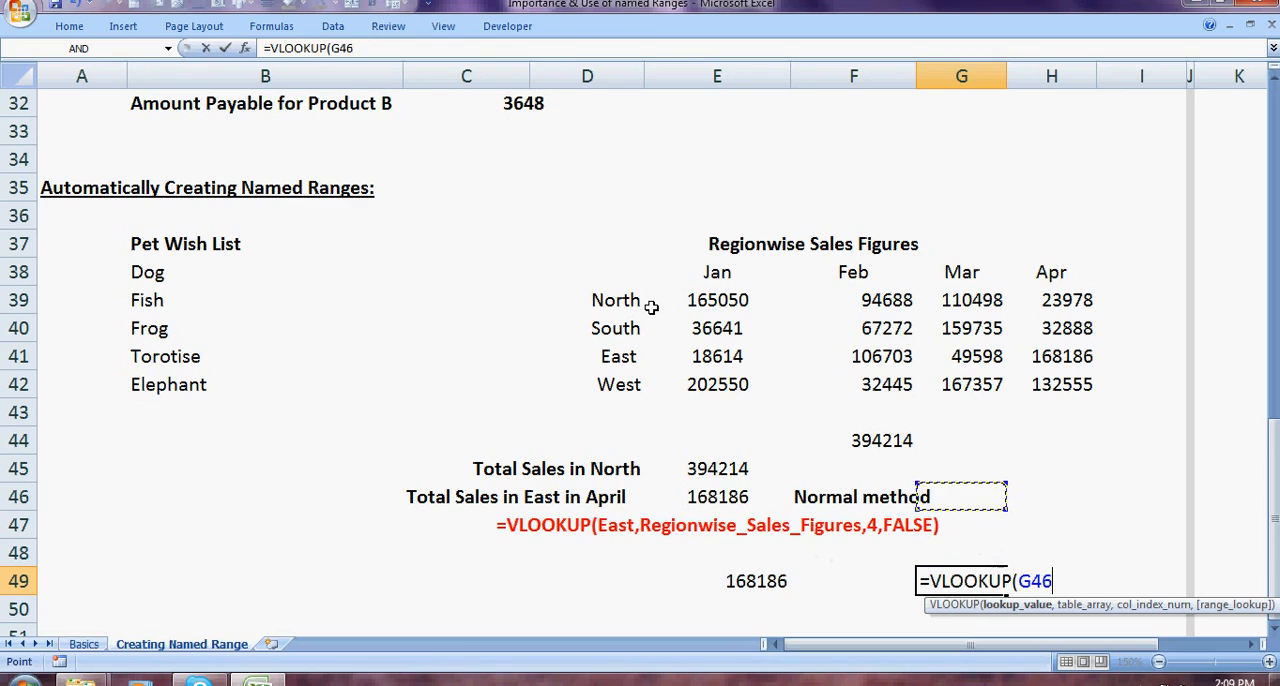
pyautogui.press('Left')
pyautogui.press('Left')
pyautogui.press('Left')
pyautogui.write(',')
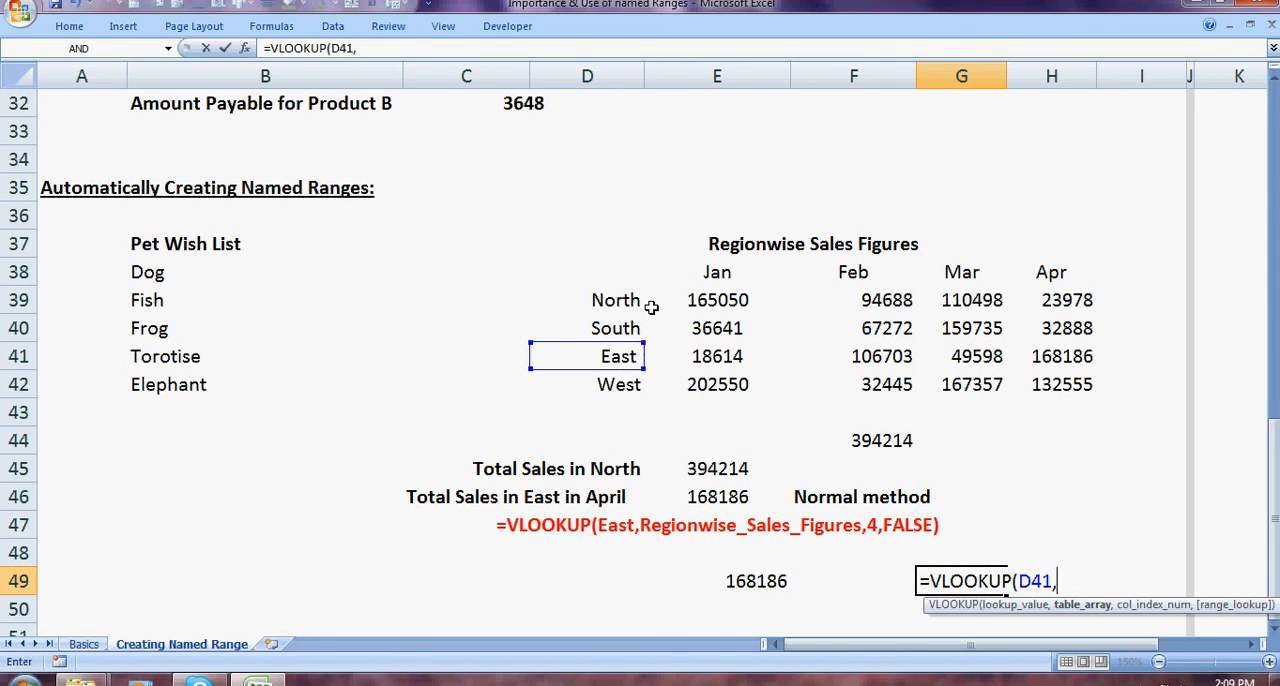
pyautogui.moveTo(622, 273); pyautogui.dragTo(1048, 390)
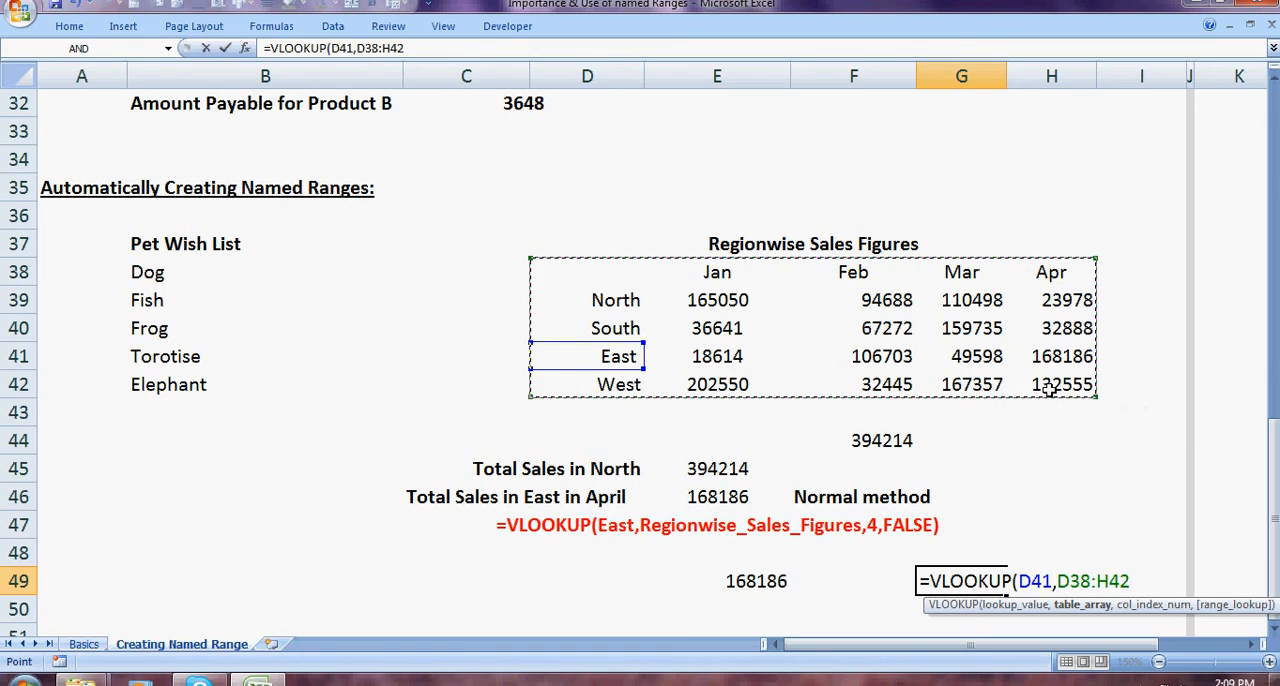
pyautogui.write(',')
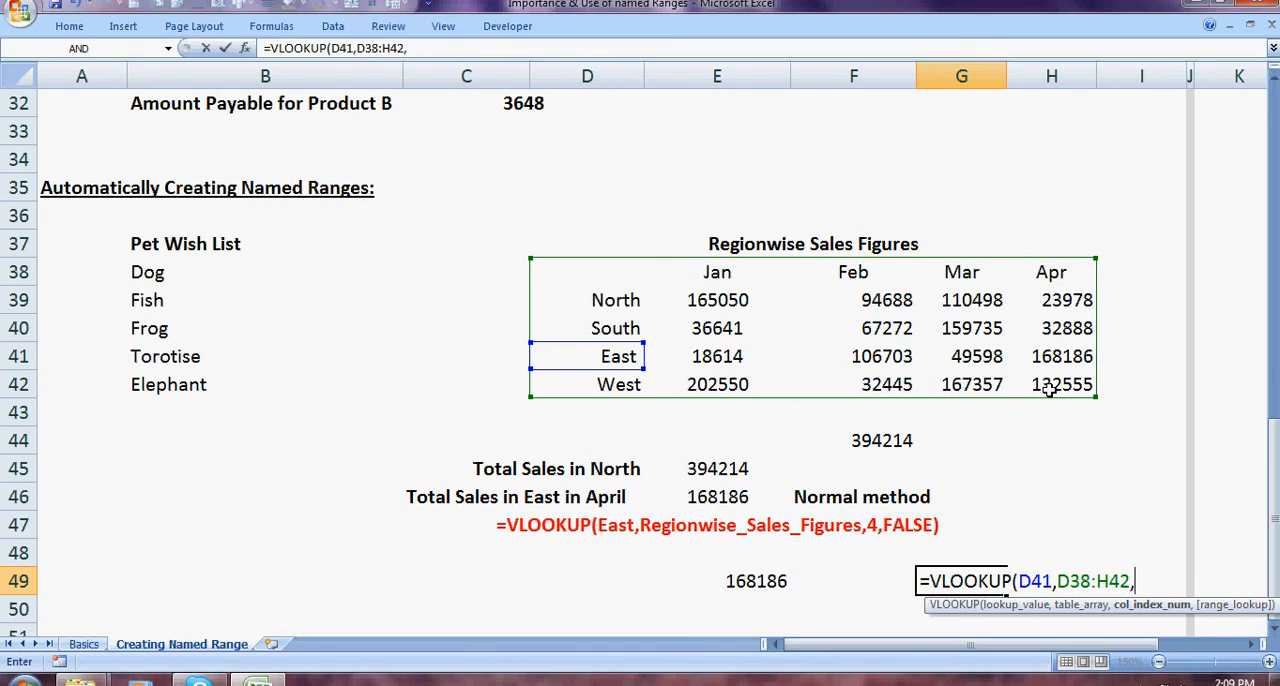
pyautogui.write('5,FALSE')
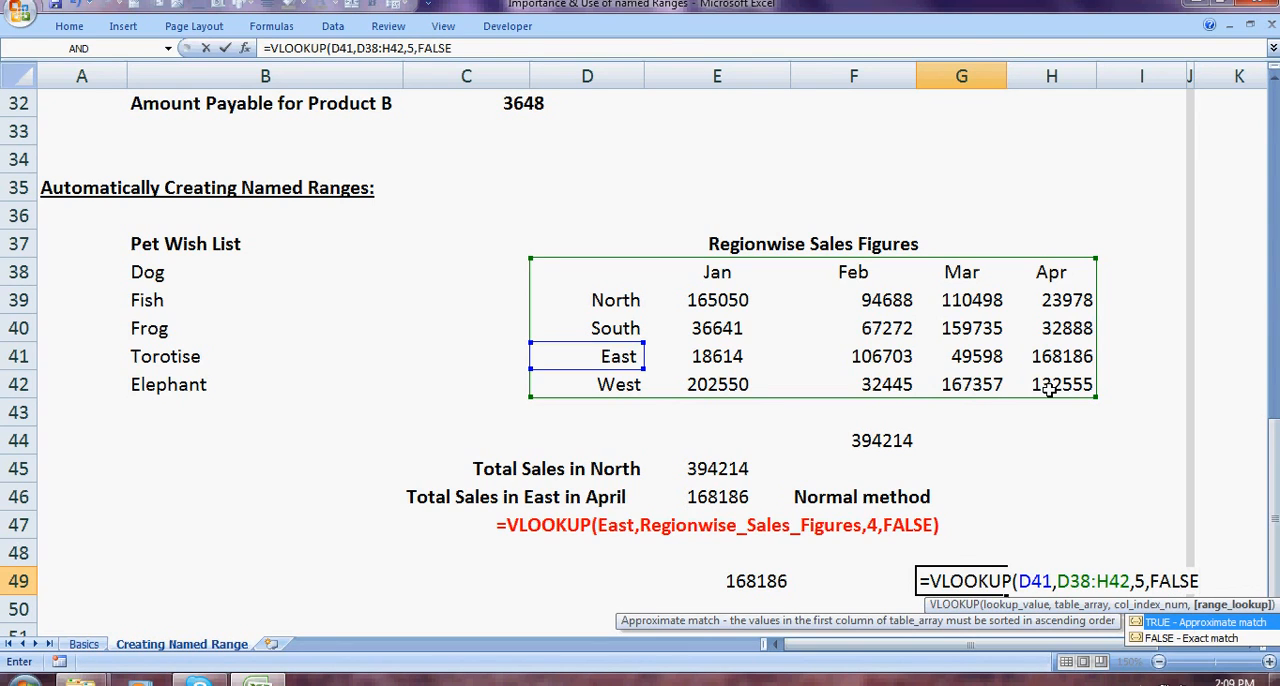
pyautogui.write(')')
pyautogui.press('Return')
pyautogui.press('Up')
pyautogui.press('Left')
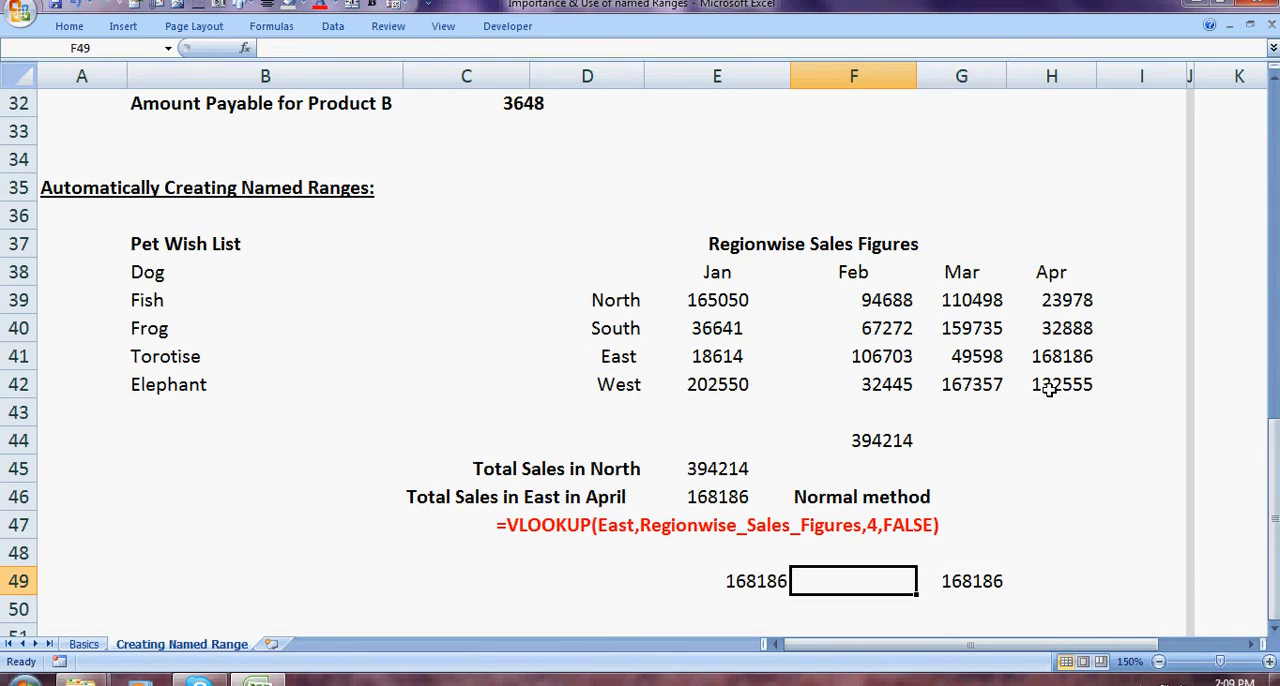
# Step: Return to the start of the sheet, and review the Basics sheet and the available defined-name commands
pyautogui.press('Right')
pyautogui.press('Up')
pyautogui.press('Up')
pyautogui.press('Up')
pyautogui.press('Up')
pyautogui.press('Up')
pyautogui.press('Up')
pyautogui.press('Up')
pyautogui.press('Up')
pyautogui.press('Up')
pyautogui.press('Up')
pyautogui.press('Up')
pyautogui.press('Up')
pyautogui.press('Up')
pyautogui.press('Up')
pyautogui.press('Up')
pyautogui.press('Up')
pyautogui.press('Up')
pyautogui.press('Up')
pyautogui.press('Up')
pyautogui.press('Up')
pyautogui.press('Up')
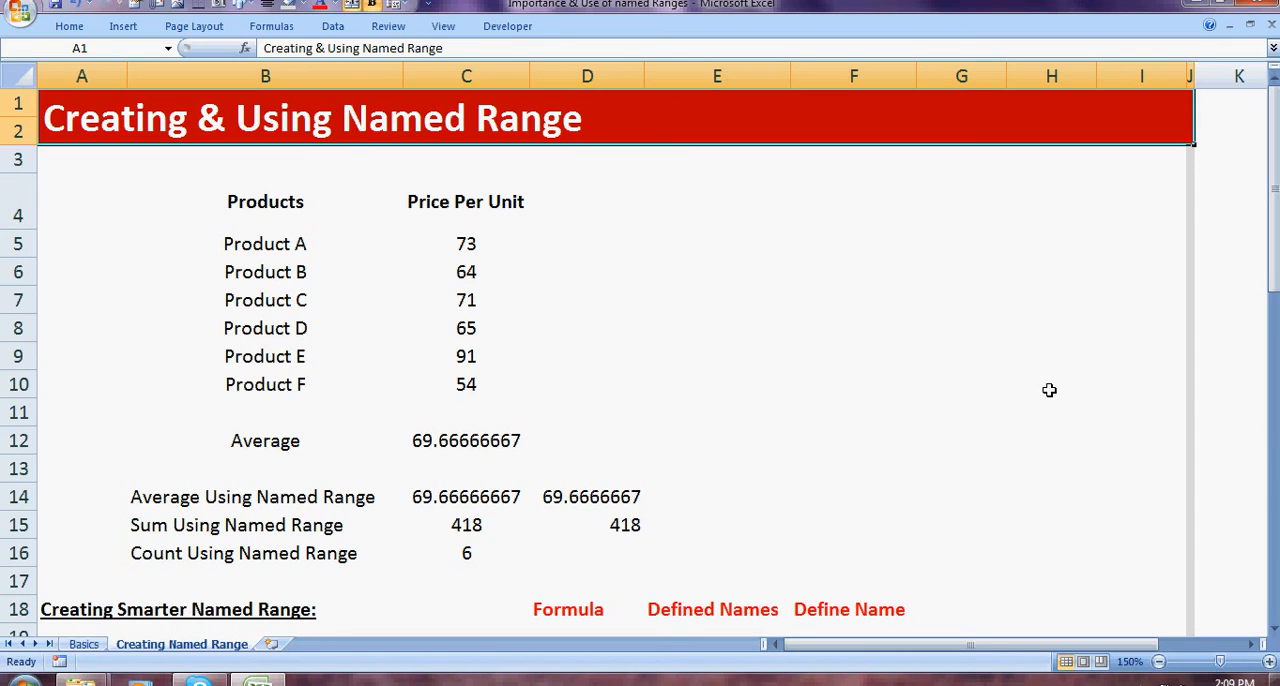
pyautogui.click(84, 645)
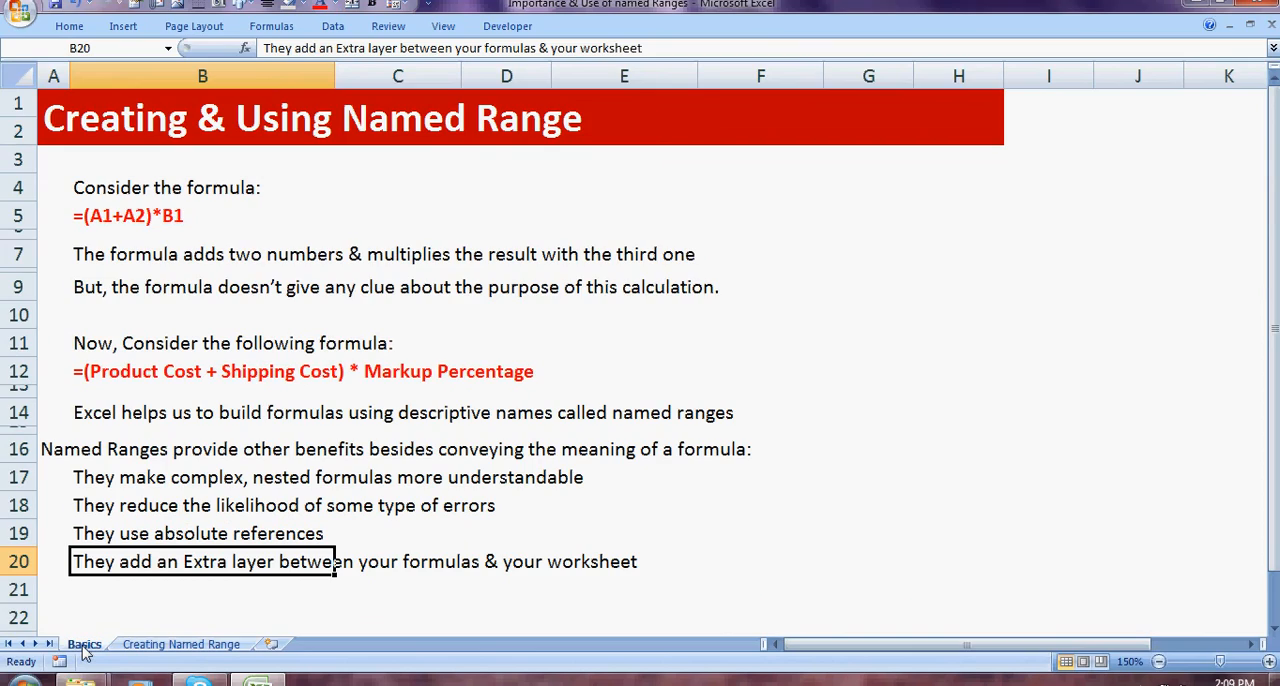
pyautogui.click(290, 30)
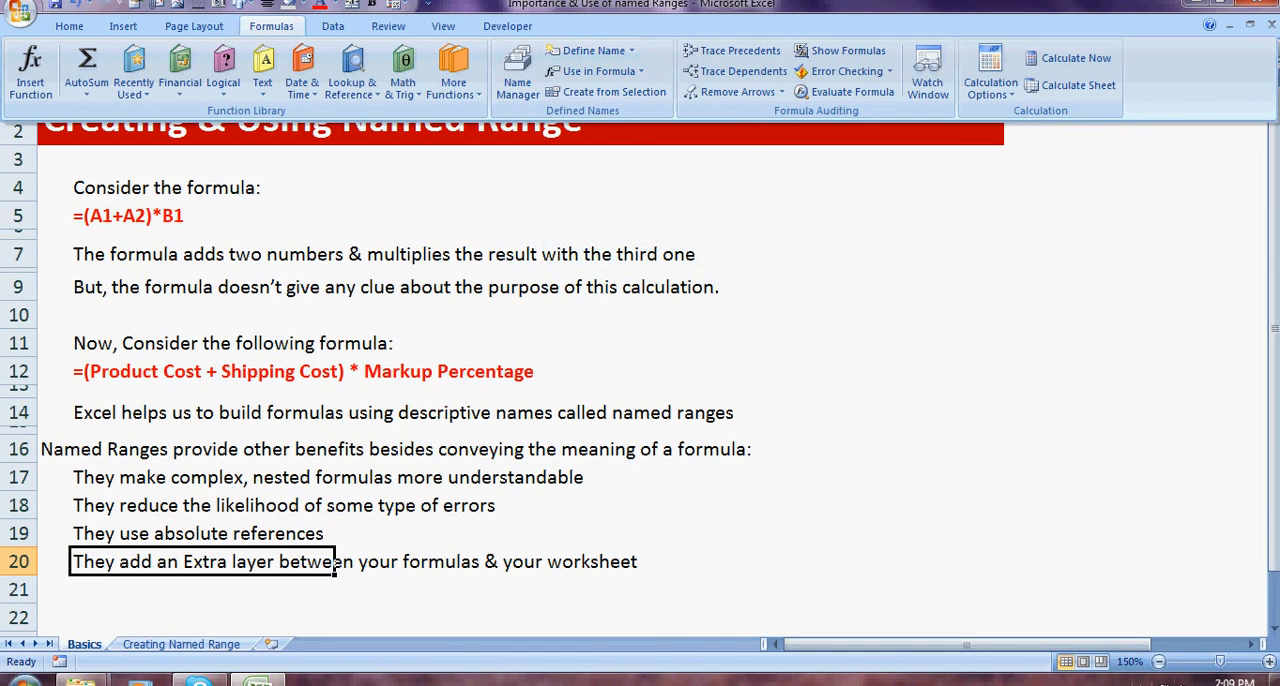
pyautogui.click(1119, 683)
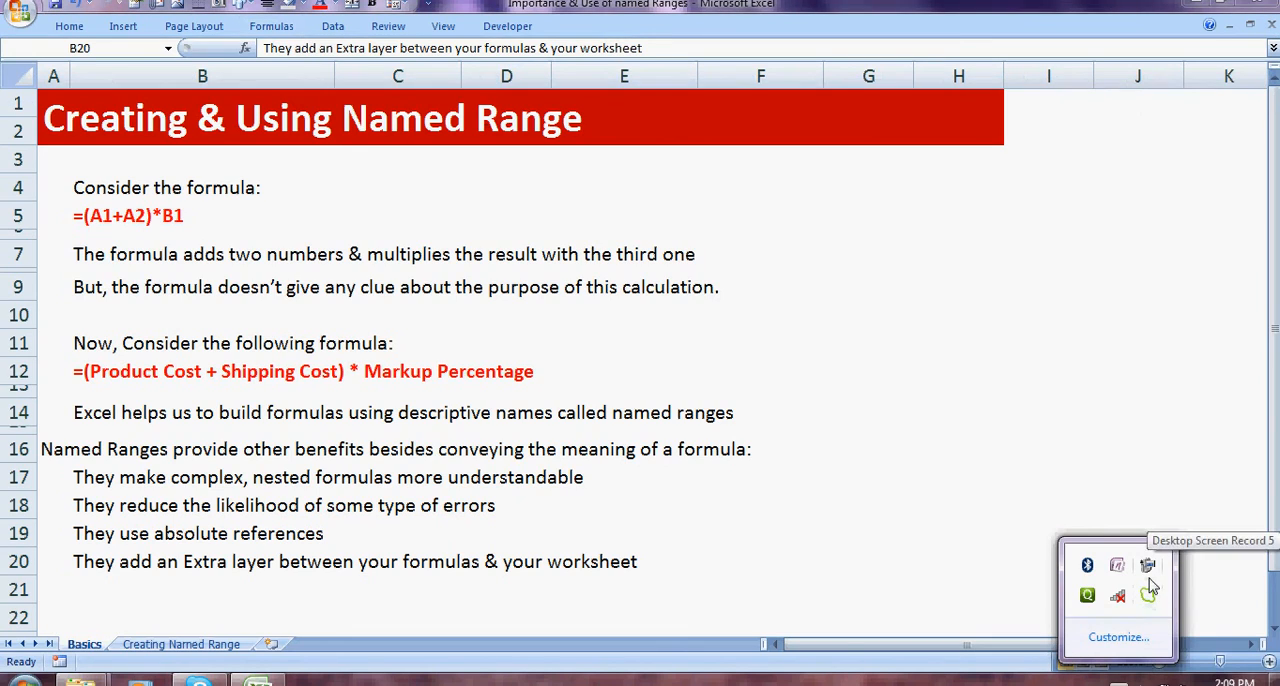